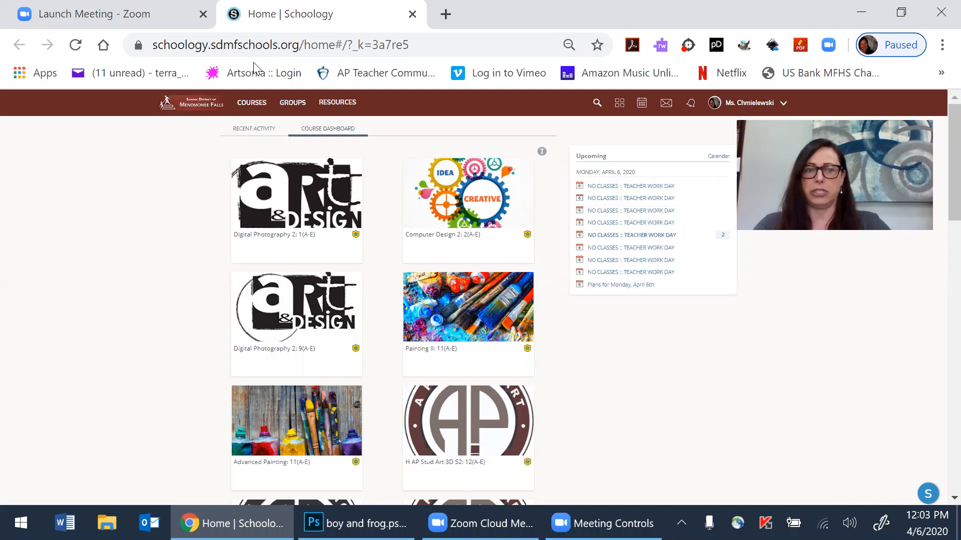
- In the Digital Photography 2: 1(A-E) course, open the Reflection folder under UNITS/ PROJECTS, SURREALISM, Photos for Tutorials
{"action": "left_click", "coordinate": [268, 203]}
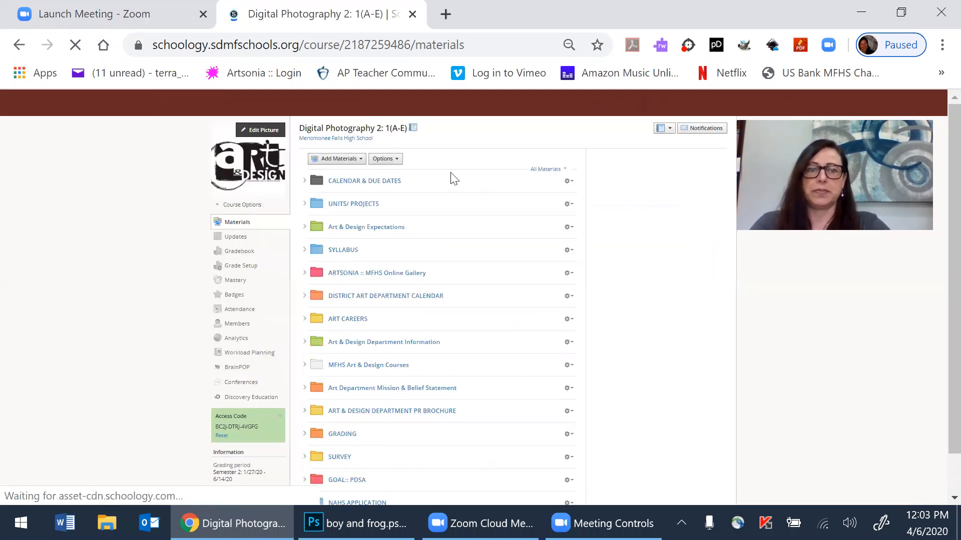
{"action": "left_click_drag", "start_coordinate": [359, 253], "coordinate": [364, 159]}
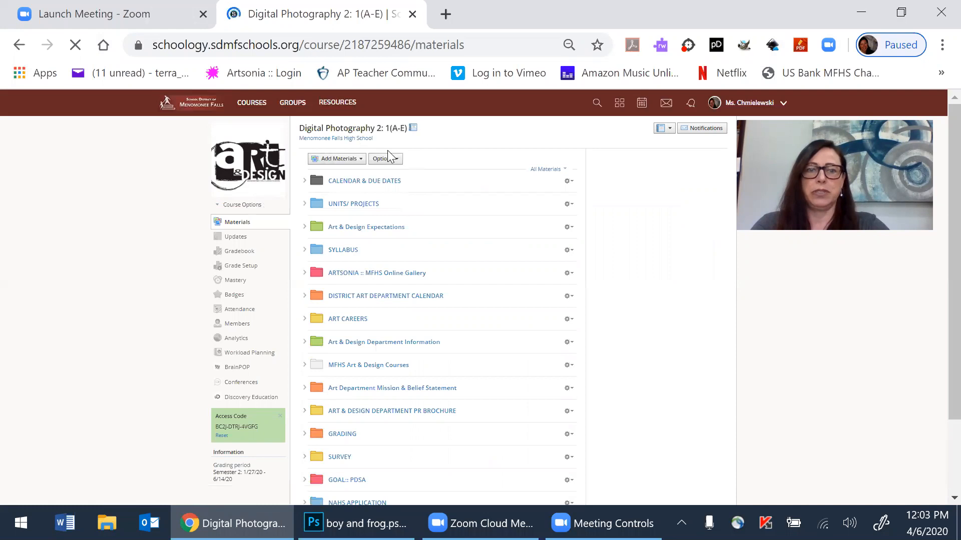
{"action": "left_click", "coordinate": [353, 206]}
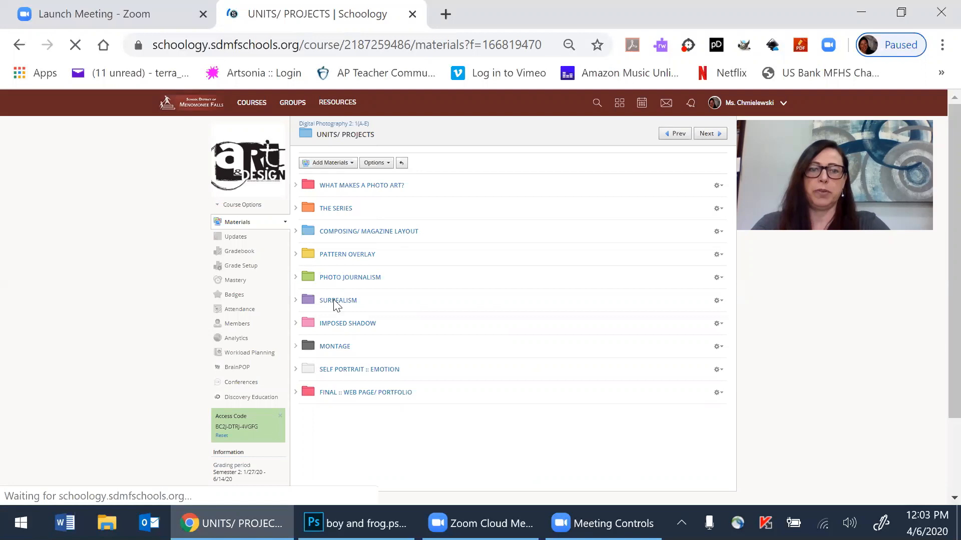
{"action": "scroll", "coordinate": [333, 301], "scroll_direction": "up", "scroll_amount": 3}
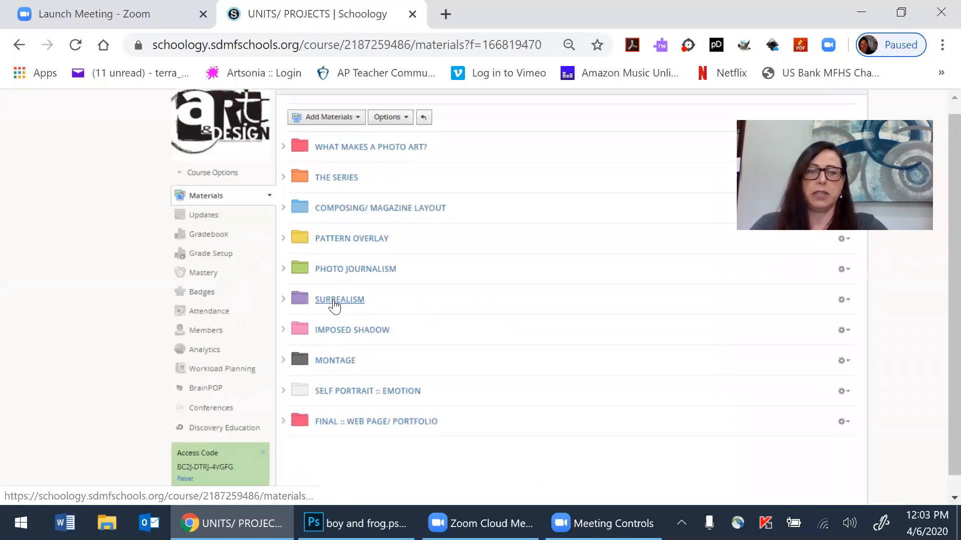
{"action": "left_click", "coordinate": [333, 301]}
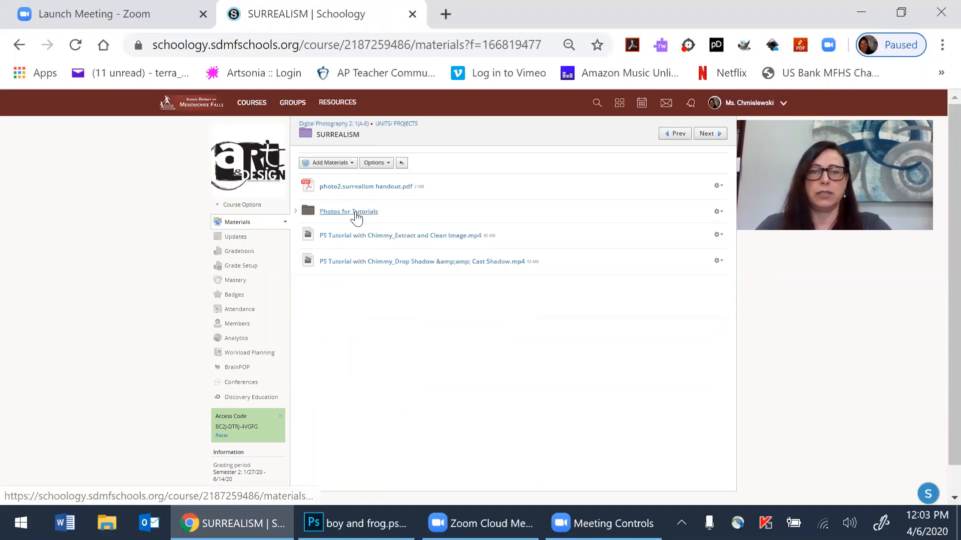
{"action": "left_click", "coordinate": [355, 213]}
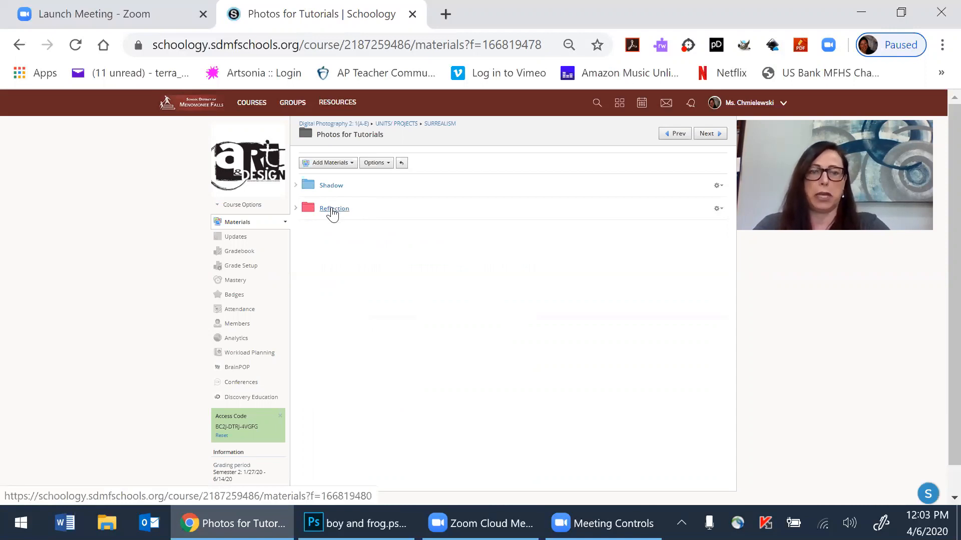
{"action": "left_click", "coordinate": [332, 208]}
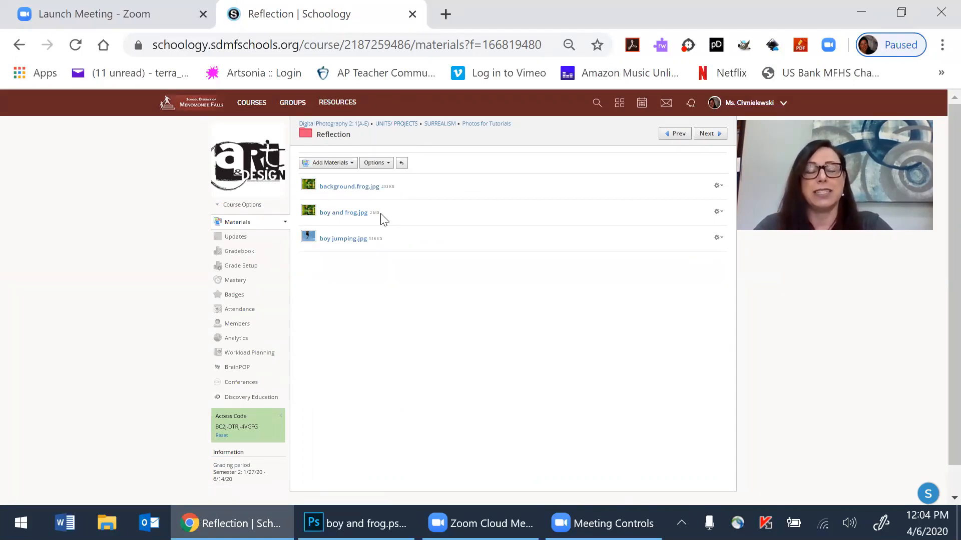
- View background.frog.jpg from the Reflection folder and bring up the options for saving the image
{"action": "scroll", "coordinate": [380, 219], "scroll_direction": "up", "scroll_amount": 10}
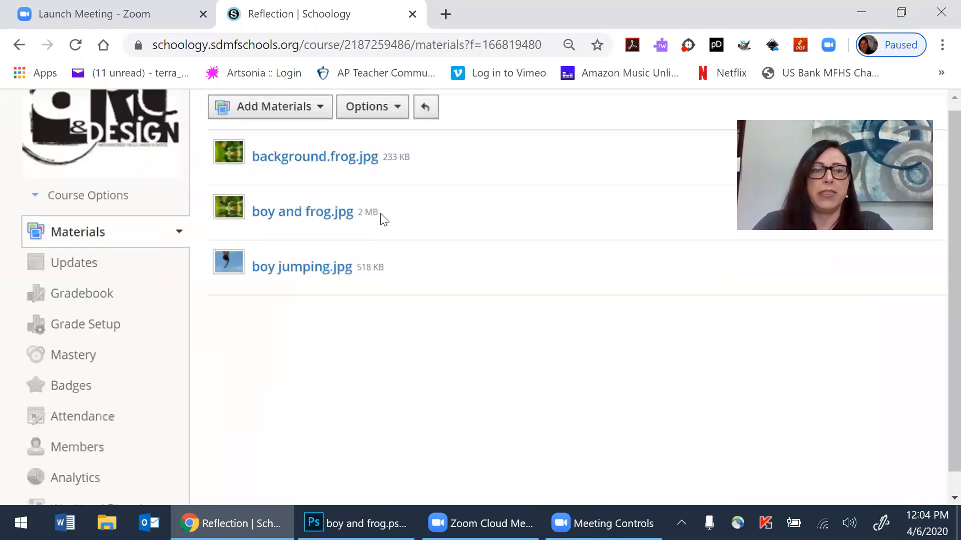
{"action": "scroll", "coordinate": [380, 219], "scroll_direction": "up", "scroll_amount": 3}
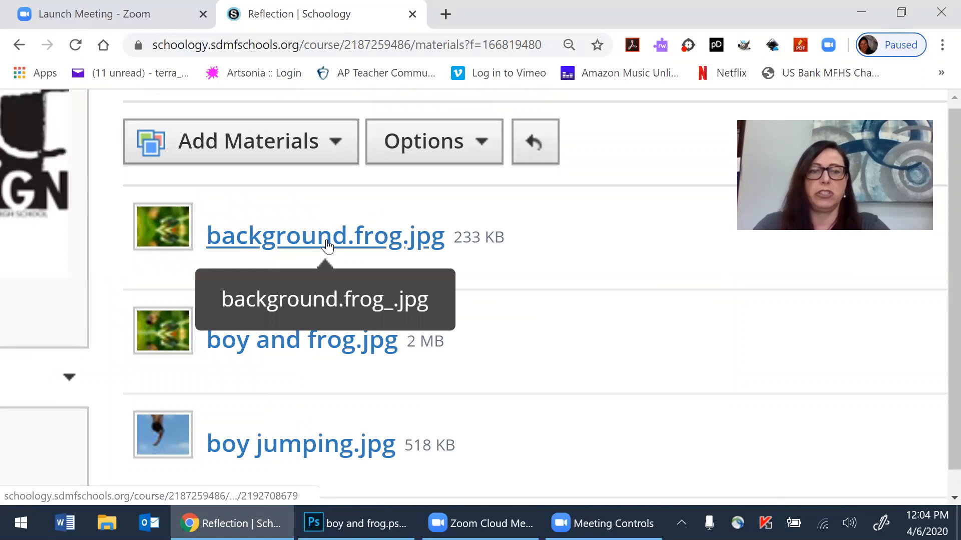
{"action": "left_click", "coordinate": [327, 245]}
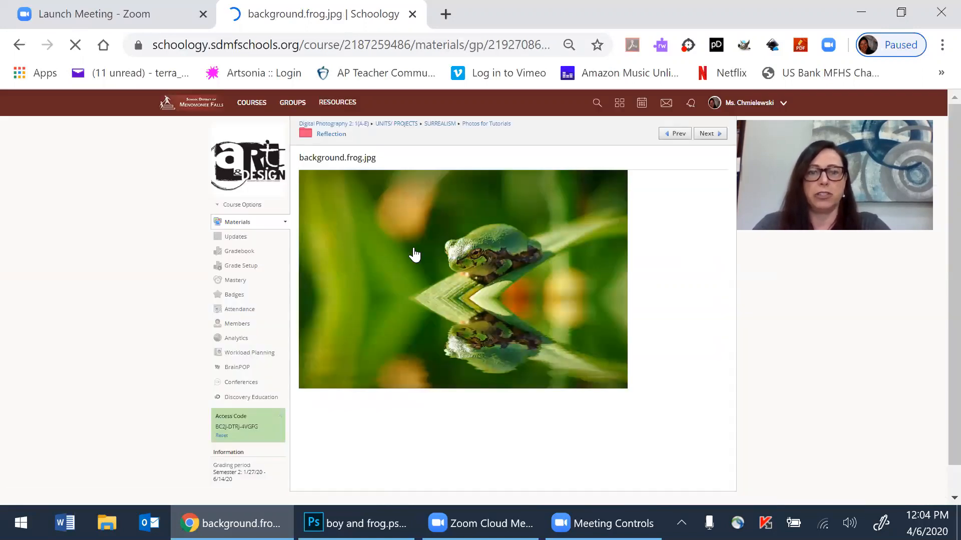
{"action": "right_click", "coordinate": [437, 258]}
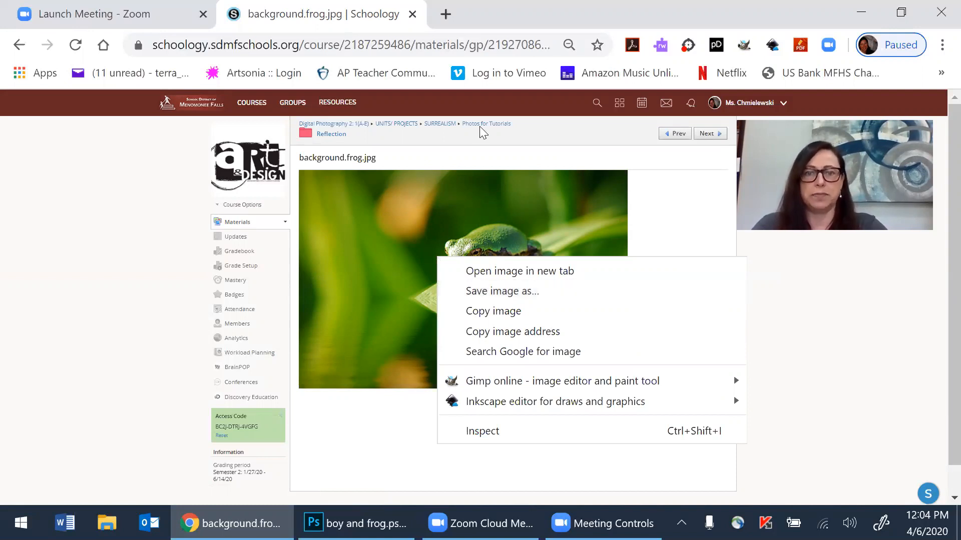
- Return to the Reflection folder, view boy jumping.jpg and bring up the options for saving the image, then dismiss them
{"action": "left_click", "coordinate": [333, 135]}
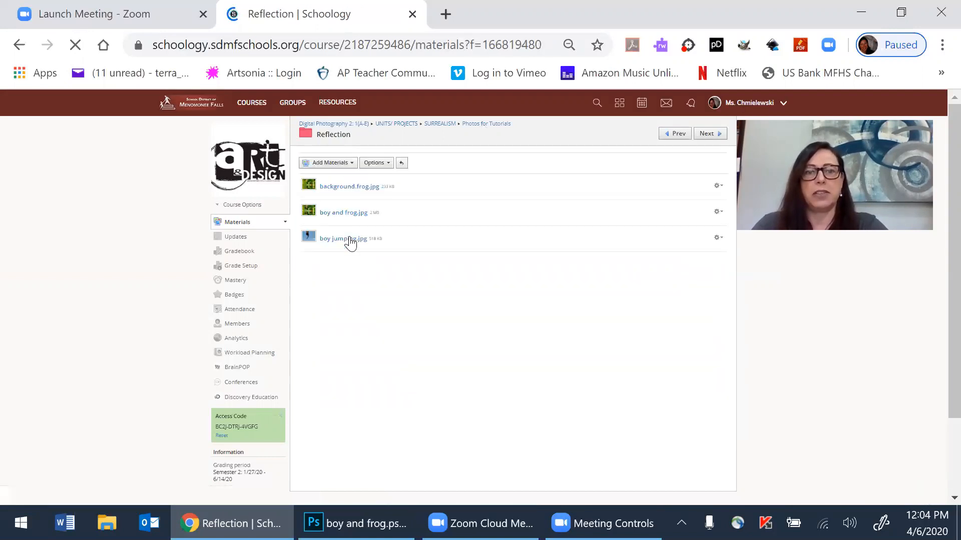
{"action": "left_click", "coordinate": [349, 240]}
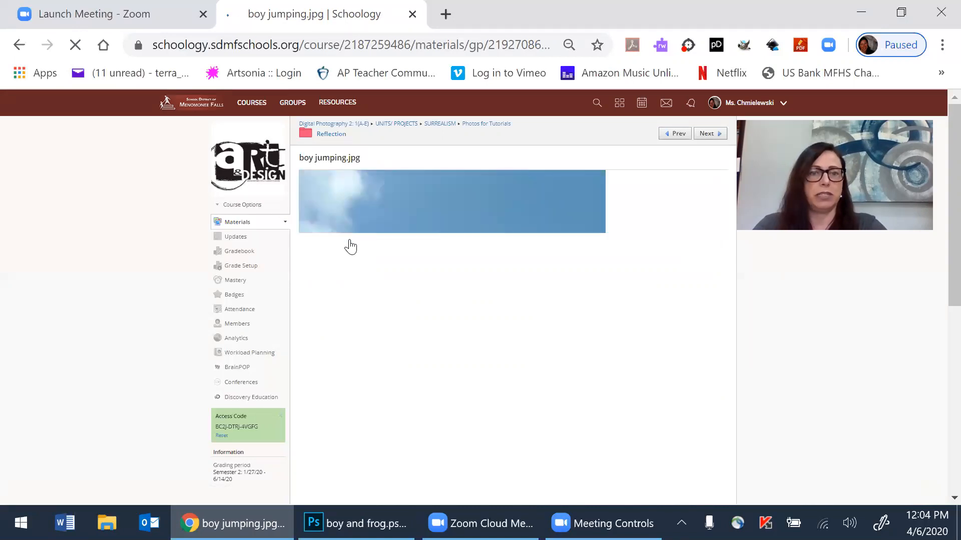
{"action": "scroll", "coordinate": [476, 316], "scroll_direction": "down", "scroll_amount": 1}
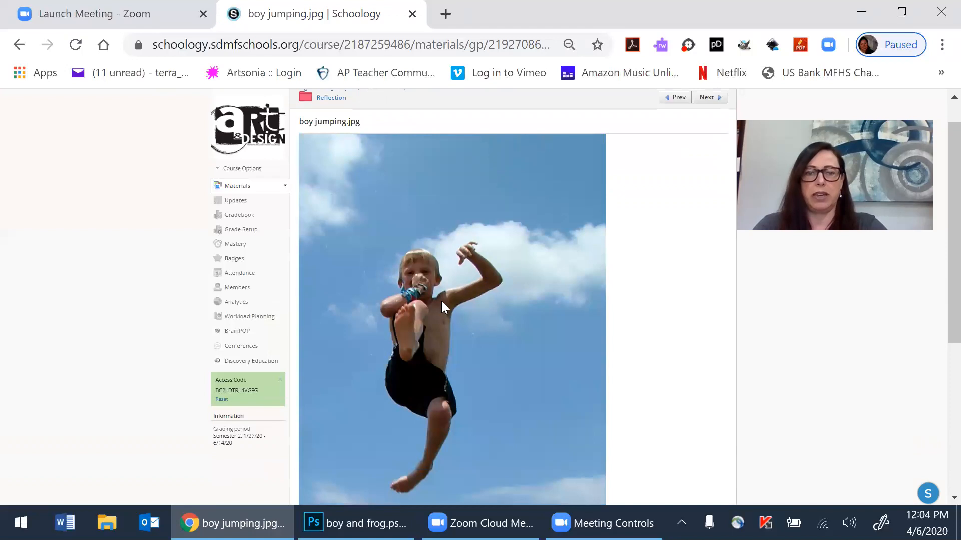
{"action": "right_click", "coordinate": [442, 302]}
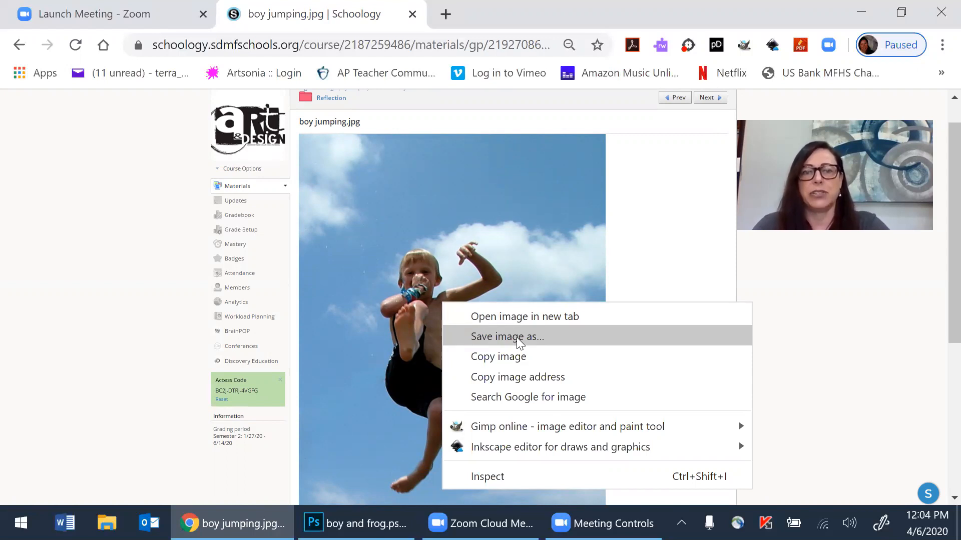
{"action": "left_click", "coordinate": [658, 203]}
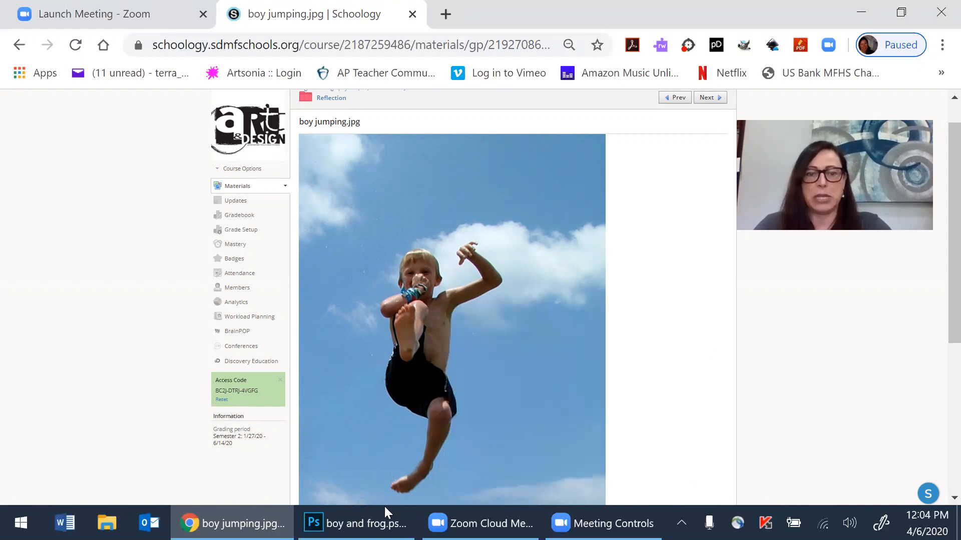
- Switch to Photoshop with the boy and frog.psd example document
{"action": "mouse_move", "coordinate": [385, 512]}
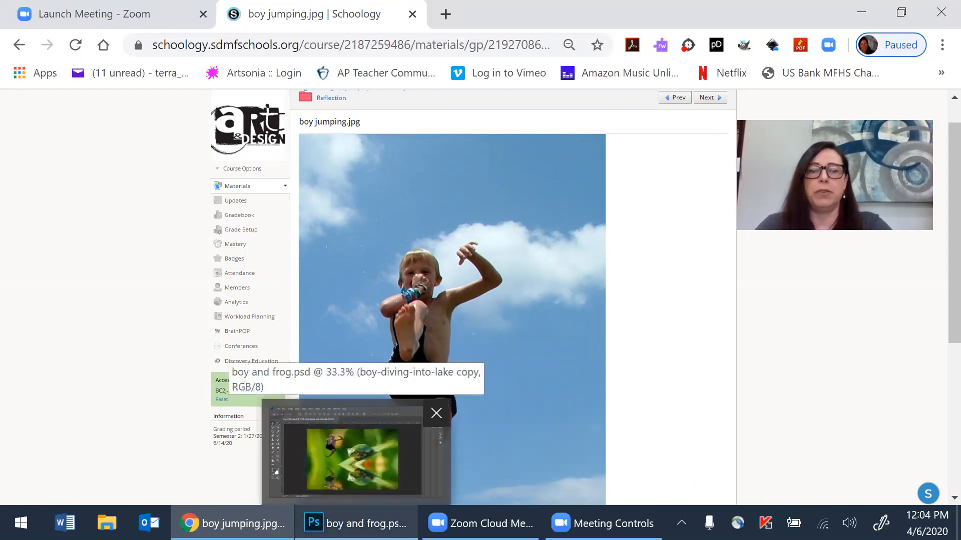
{"action": "left_click", "coordinate": [355, 456]}
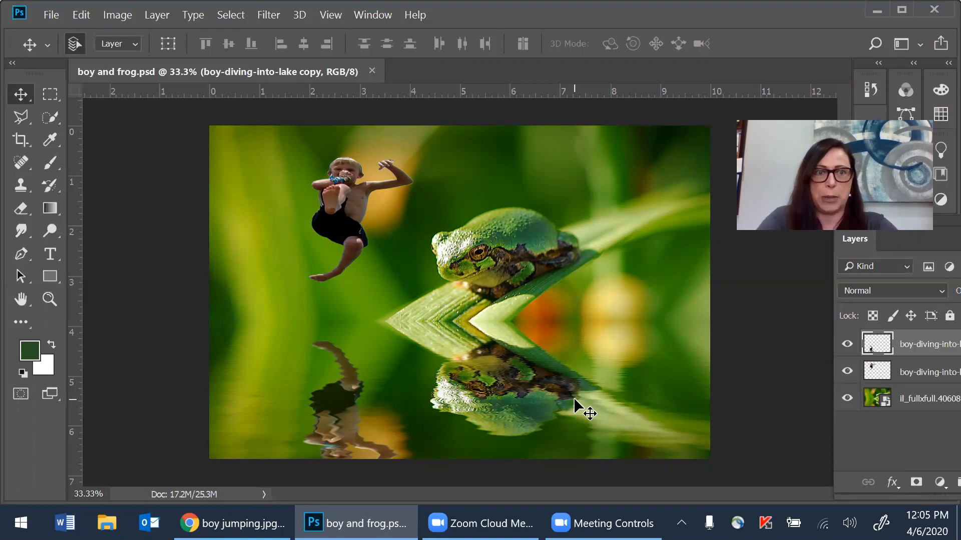
{"action": "left_click", "coordinate": [51, 16]}
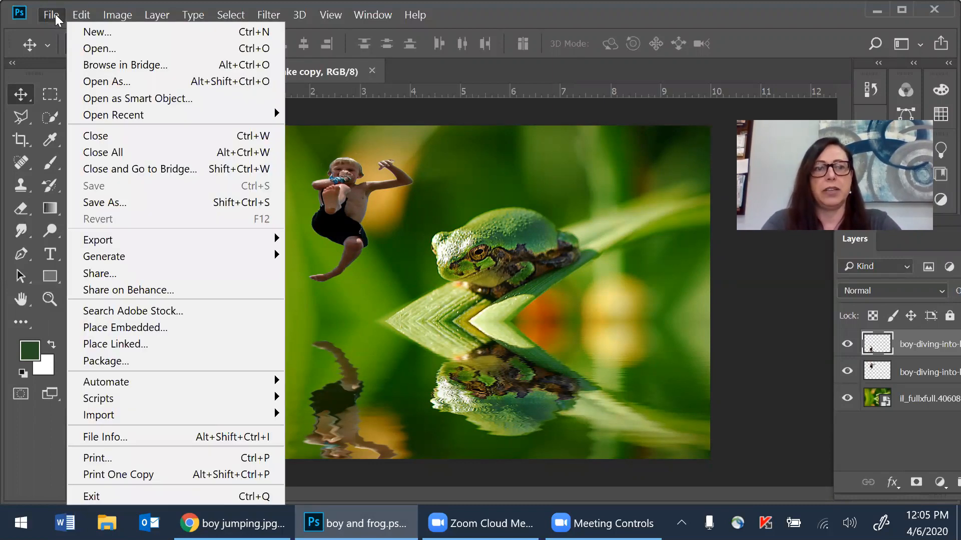
{"action": "left_click", "coordinate": [98, 50]}
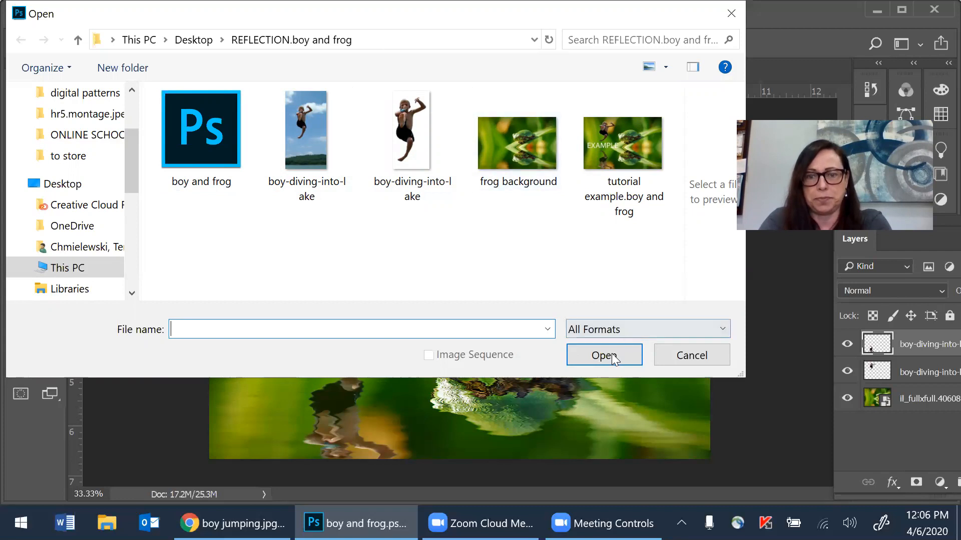
{"action": "left_click", "coordinate": [685, 356]}
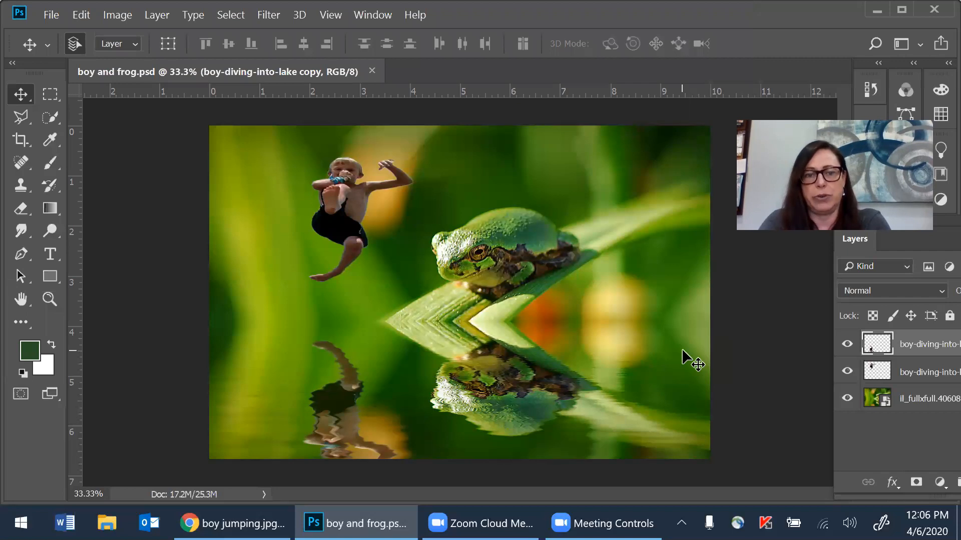
- Create a new landscape document, 18 x 12 inches at 300 pixels/inch, in 8 bit CMYK Color with transparent background contents
{"action": "left_click", "coordinate": [50, 15]}
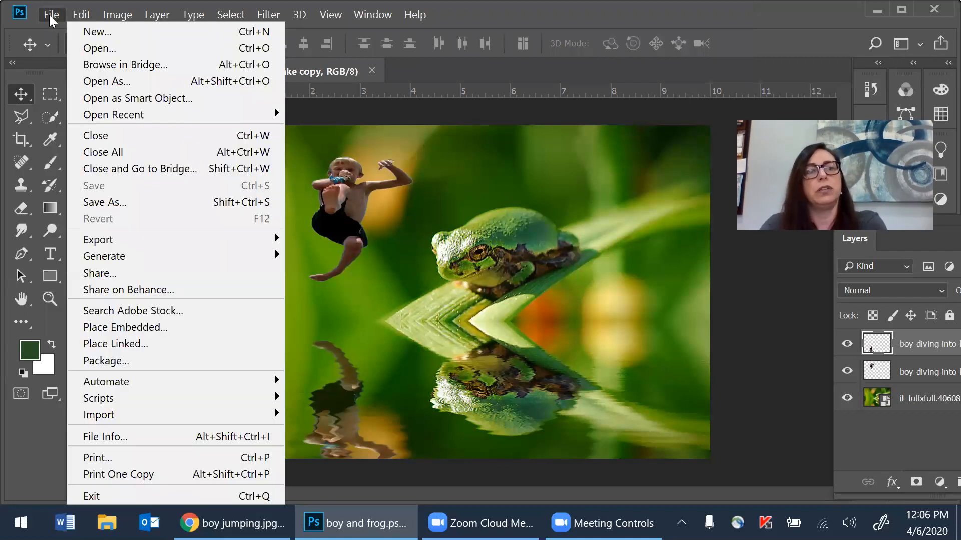
{"action": "mouse_move", "coordinate": [81, 15]}
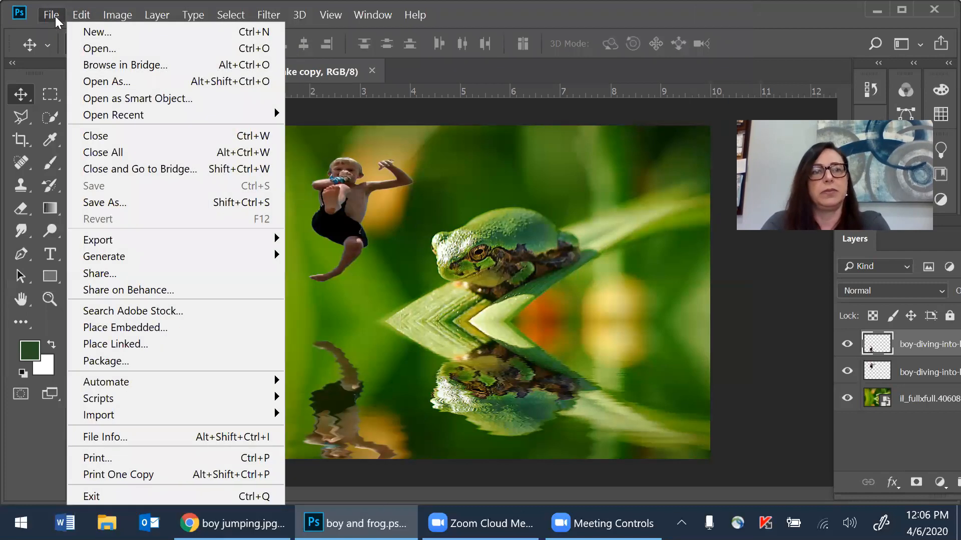
{"action": "left_click", "coordinate": [88, 29]}
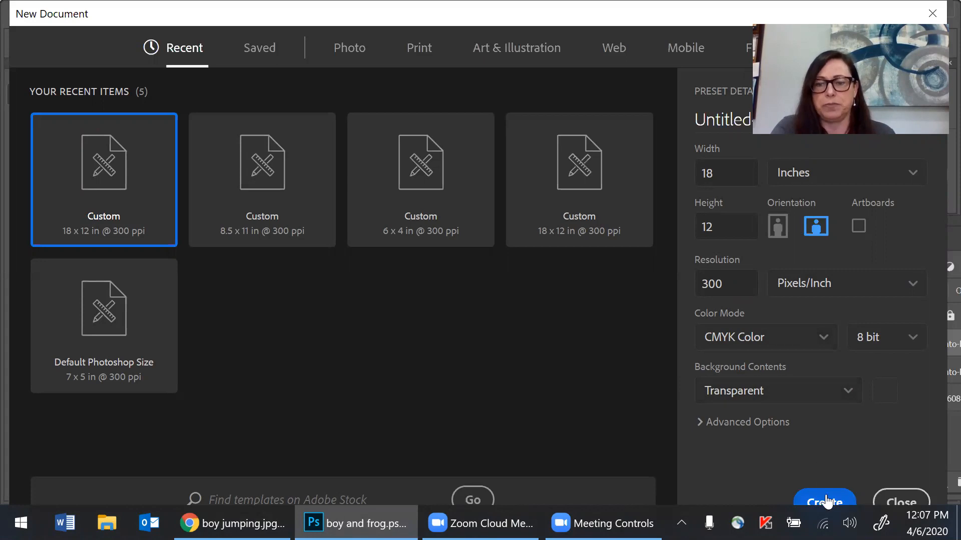
{"action": "left_click", "coordinate": [825, 501]}
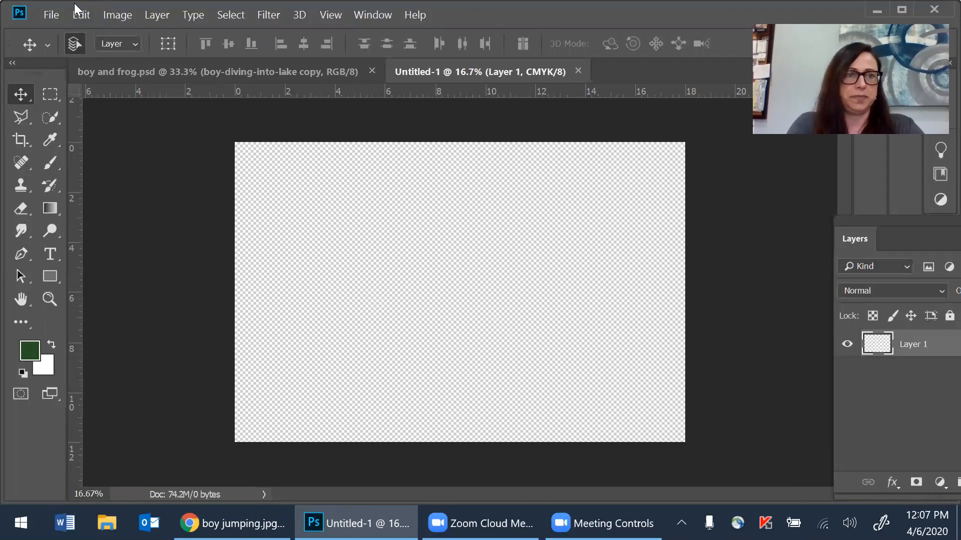
- Place the boy-diving-into-lake photo with the sky background as an embedded image in the blank document
{"action": "left_click", "coordinate": [55, 14]}
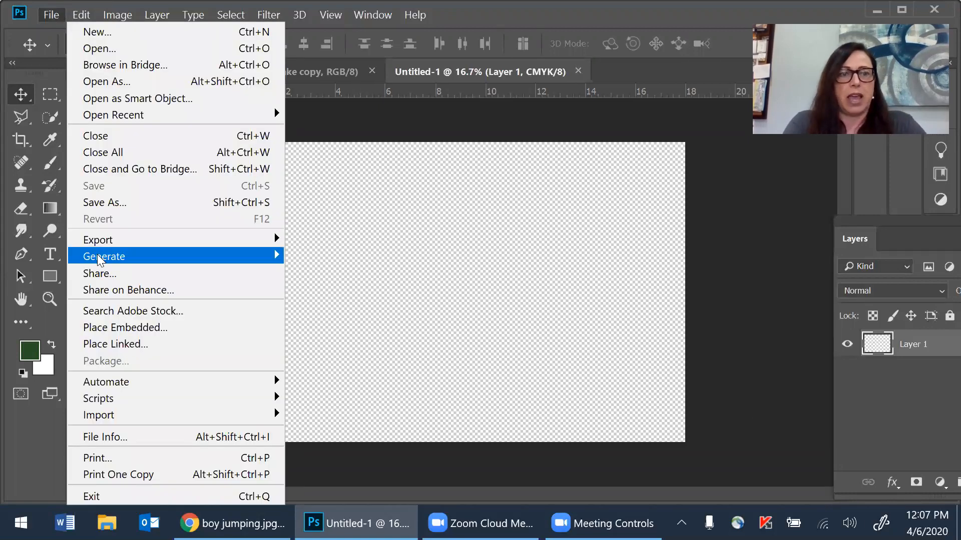
{"action": "left_click", "coordinate": [108, 326]}
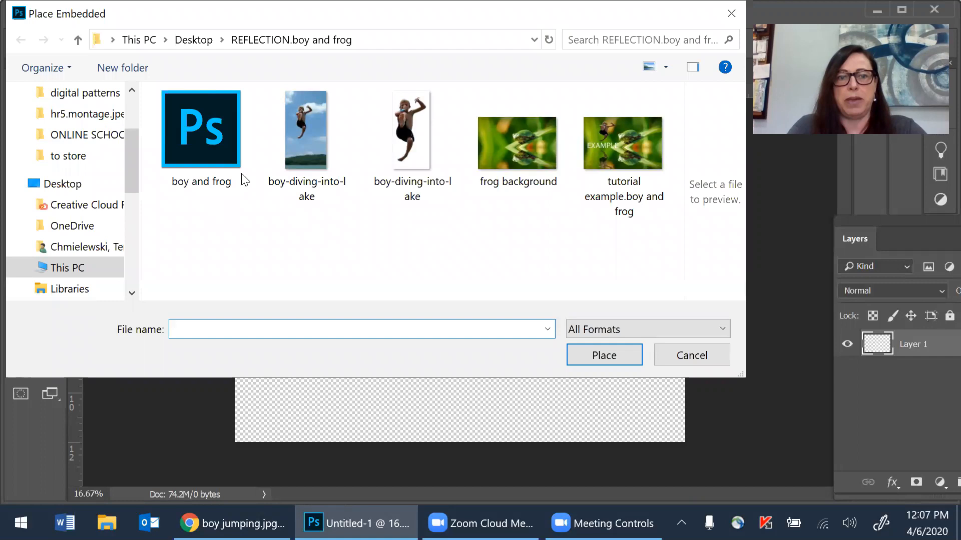
{"action": "left_click", "coordinate": [307, 145]}
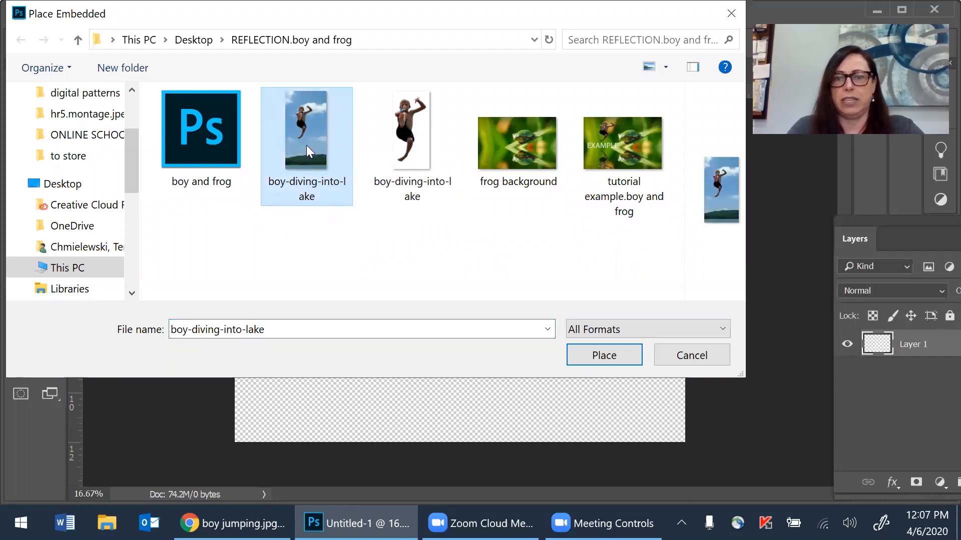
{"action": "left_click", "coordinate": [605, 356]}
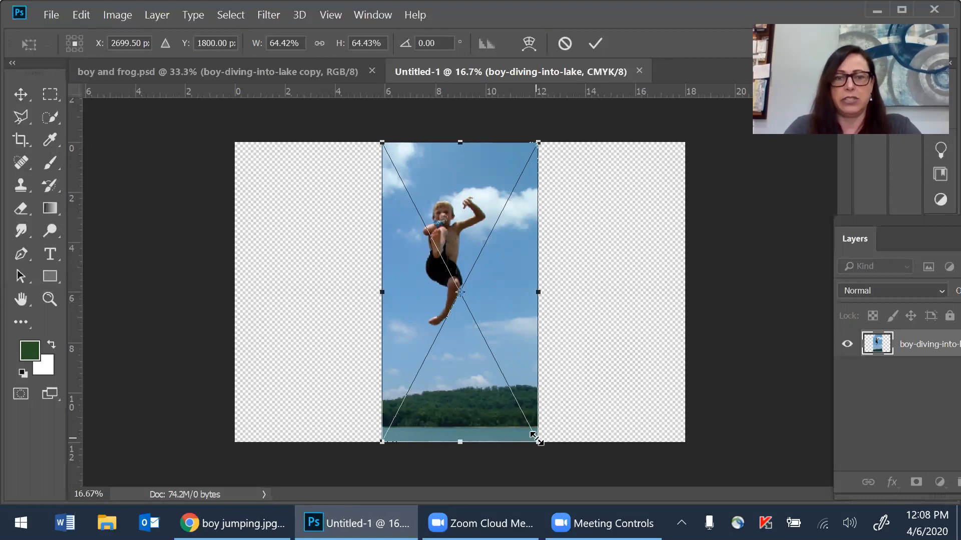
{"action": "left_click", "coordinate": [22, 144]}
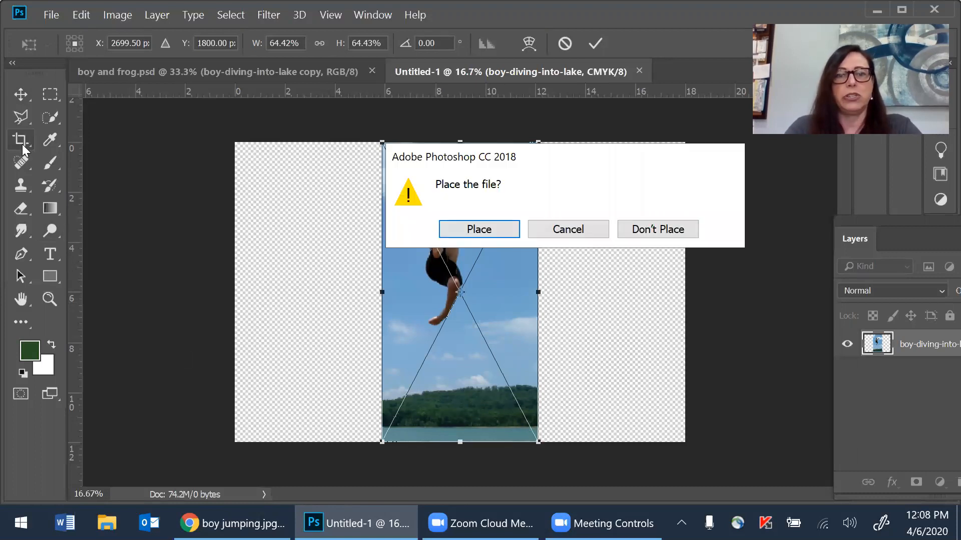
{"action": "left_click", "coordinate": [493, 231]}
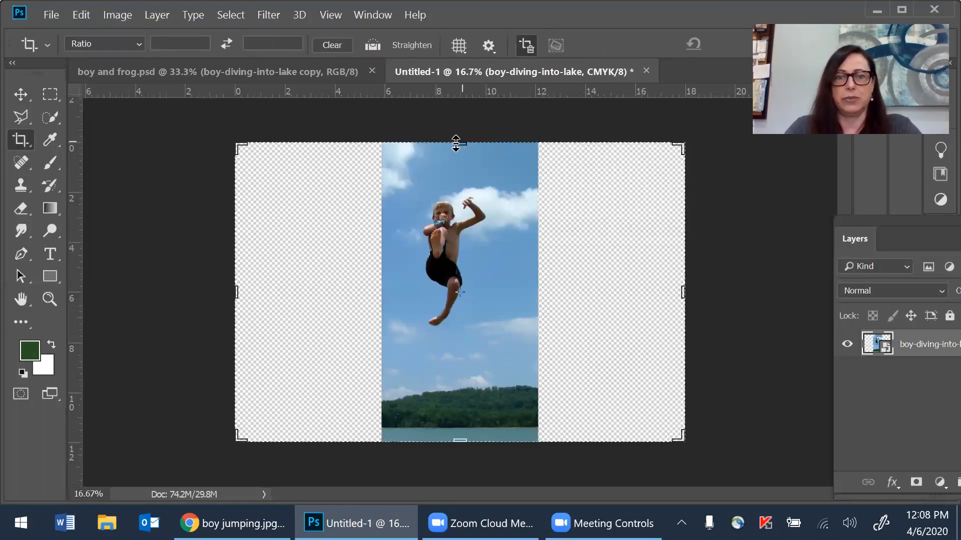
- Crop the canvas closely around the jumping boy, to about 3.4 x 6 inches
{"action": "left_click_drag", "start_coordinate": [236, 291], "coordinate": [322, 292]}
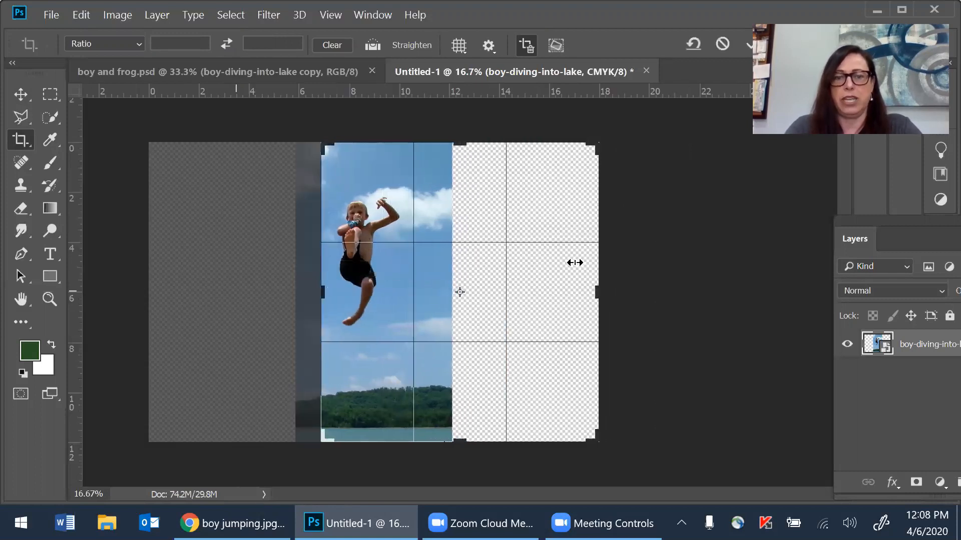
{"action": "left_click_drag", "start_coordinate": [600, 291], "coordinate": [504, 301]}
{"action": "left_click_drag", "start_coordinate": [458, 144], "coordinate": [458, 165]}
{"action": "left_click_drag", "start_coordinate": [459, 419], "coordinate": [457, 367]}
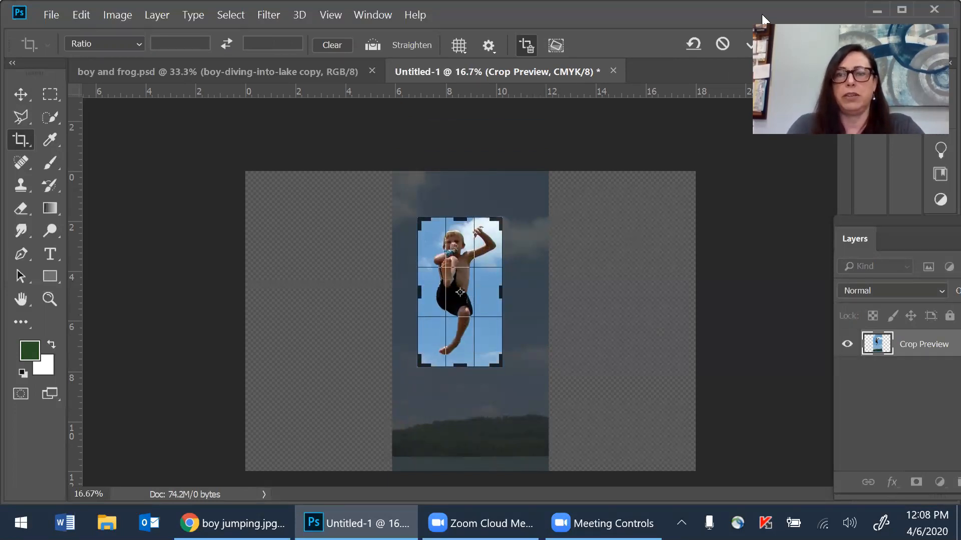
{"action": "key", "text": "Return"}
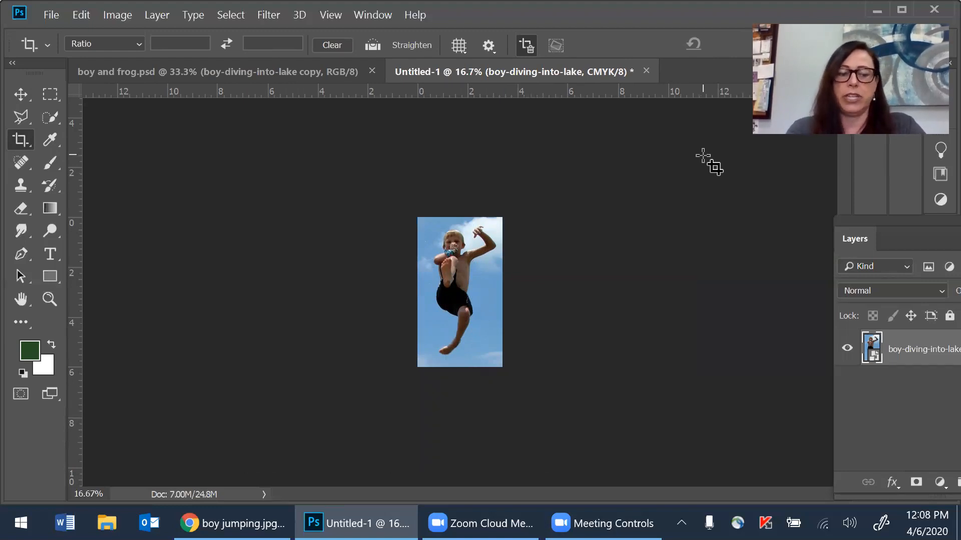
{"action": "key", "text": "ctrl+plus"}
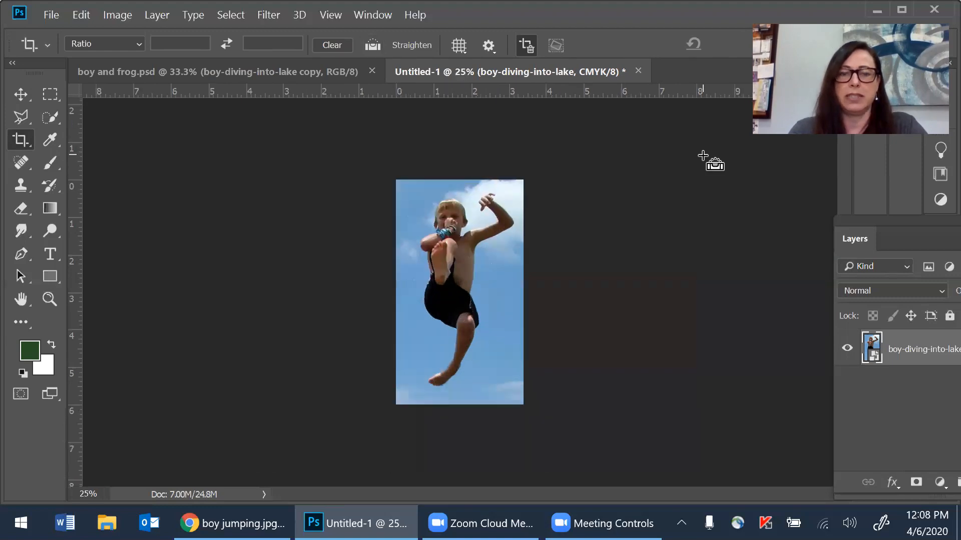
- Start a new Quick Selection on the jumping boy, covering his head, raised foot, shorts and lower leg
{"action": "key", "text": "ctrl+plus"}
{"action": "key", "text": "ctrl+plus"}
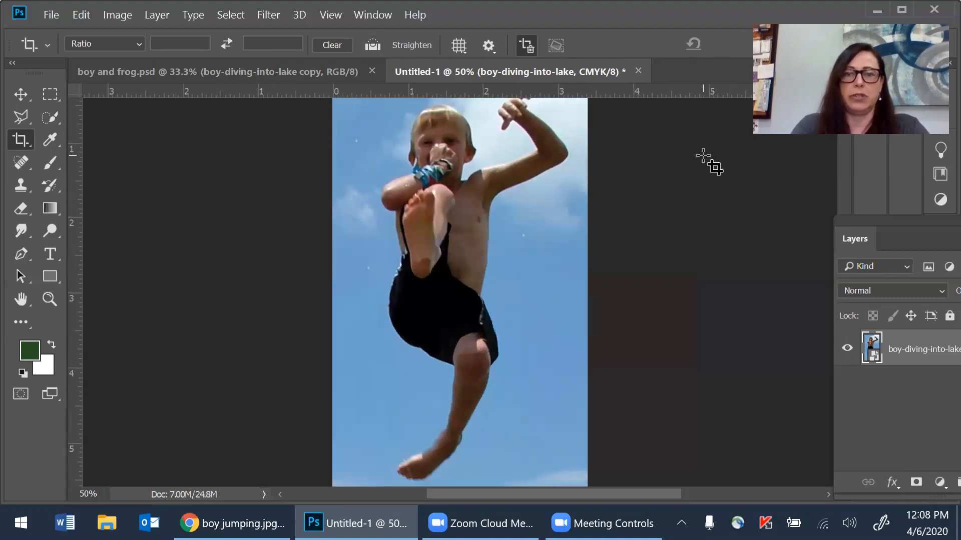
{"action": "scroll", "coordinate": [703, 155], "scroll_direction": "up", "scroll_amount": 1}
{"action": "key", "text": "ctrl+minus"}
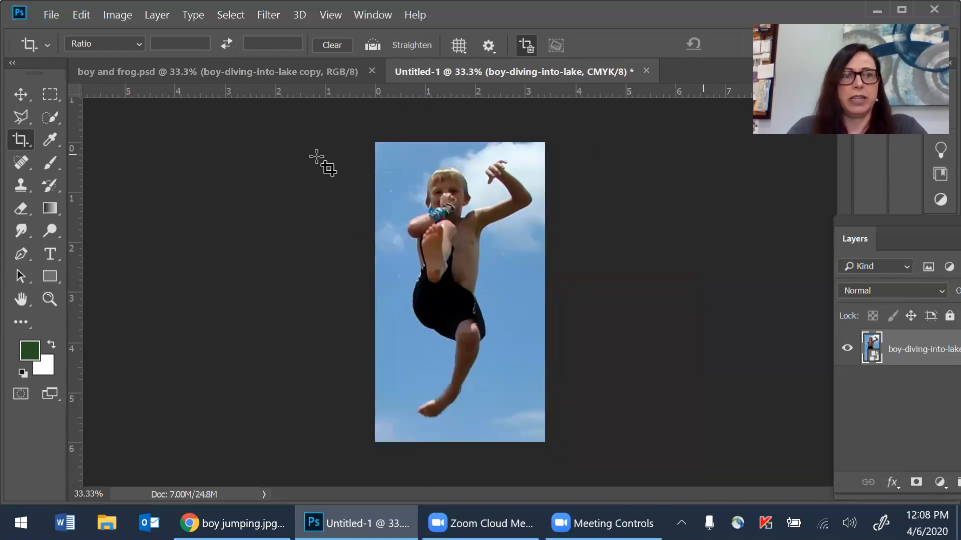
{"action": "left_click", "coordinate": [51, 116]}
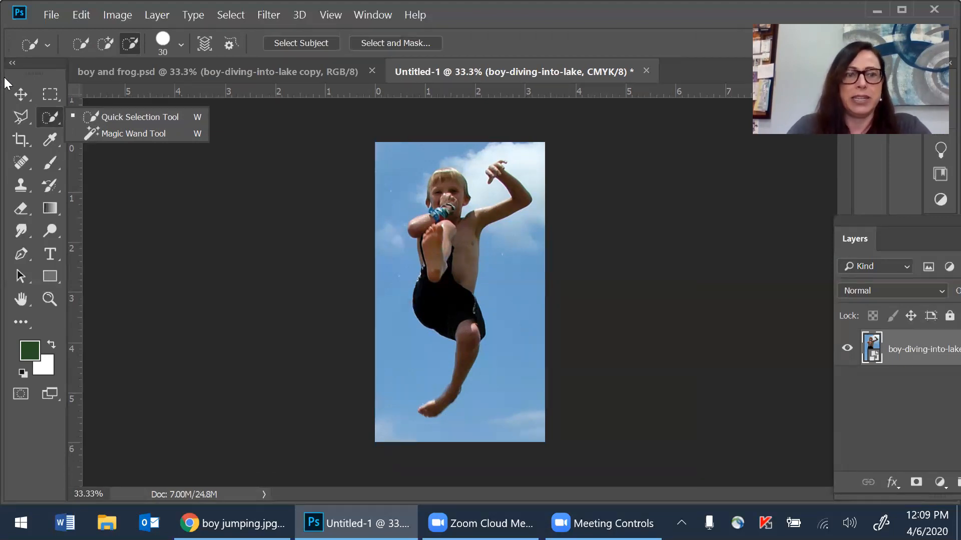
{"action": "left_click", "coordinate": [111, 115]}
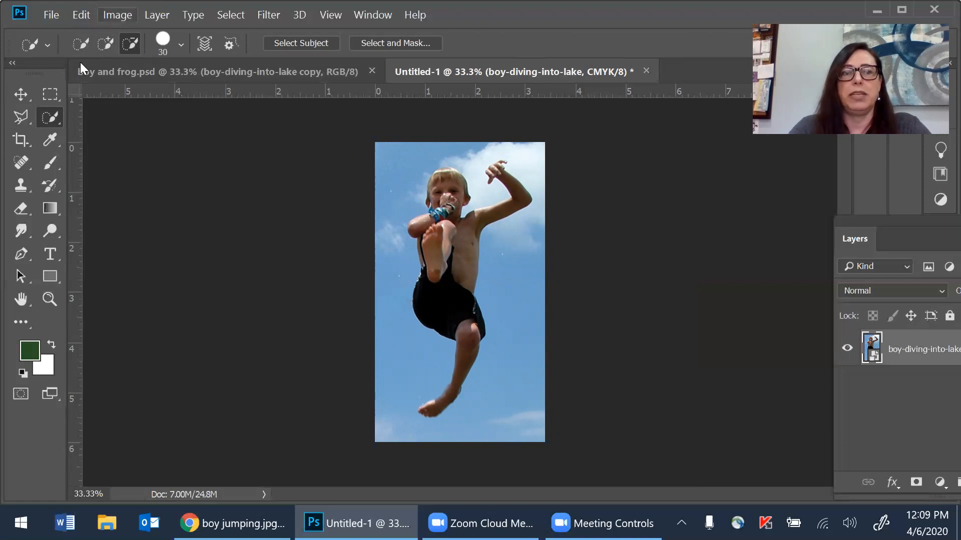
{"action": "left_click", "coordinate": [82, 38]}
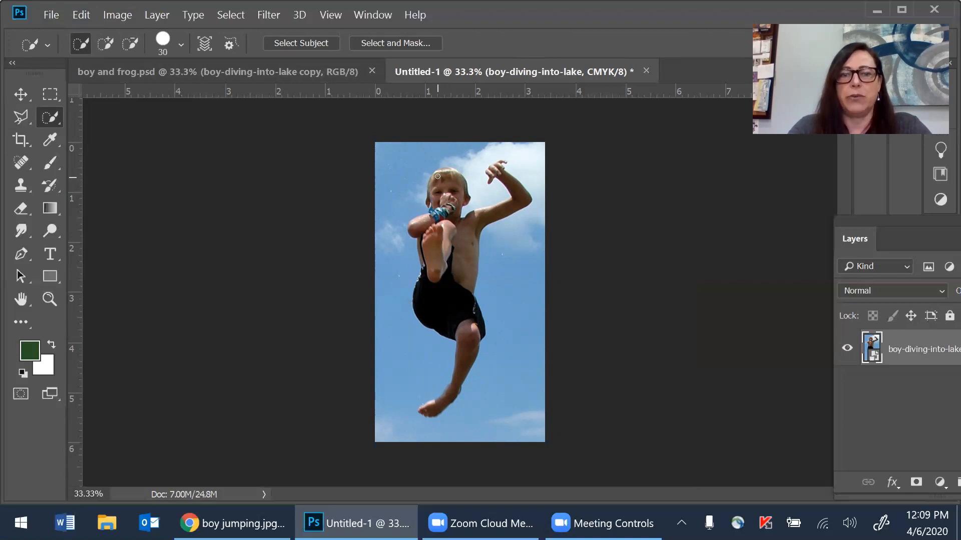
{"action": "mouse_move", "coordinate": [437, 174]}
{"action": "left_mouse_down"}
{"action": "mouse_move", "coordinate": [453, 228]}
{"action": "mouse_move", "coordinate": [441, 280]}
{"action": "mouse_move", "coordinate": [476, 341]}
{"action": "mouse_move", "coordinate": [463, 375]}
{"action": "mouse_move", "coordinate": [427, 410]}
{"action": "left_mouse_up"}
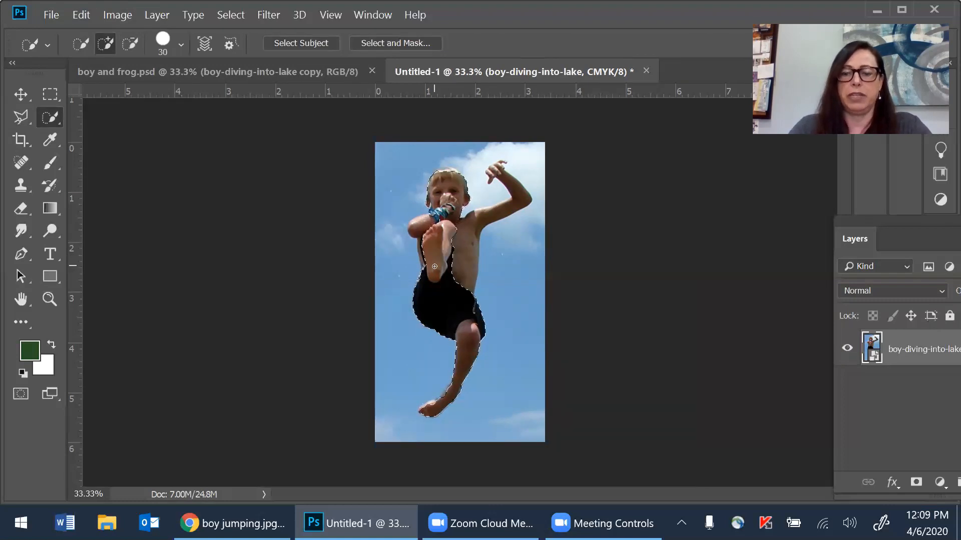
- Extend the quick selection over the boy's bare torso and both arms, up to the fingers of his raised hand
{"action": "key", "text": "ctrl+plus"}
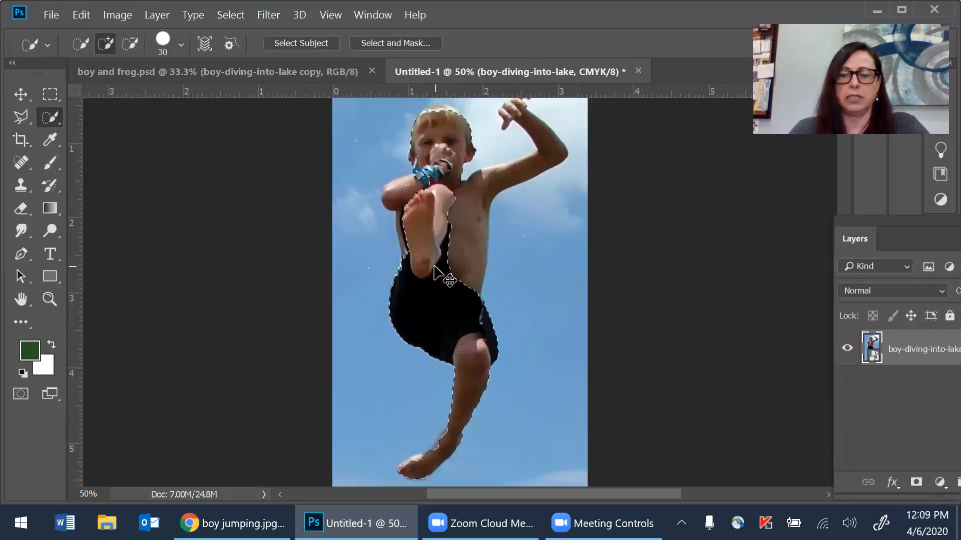
{"action": "key", "text": "ctrl+plus"}
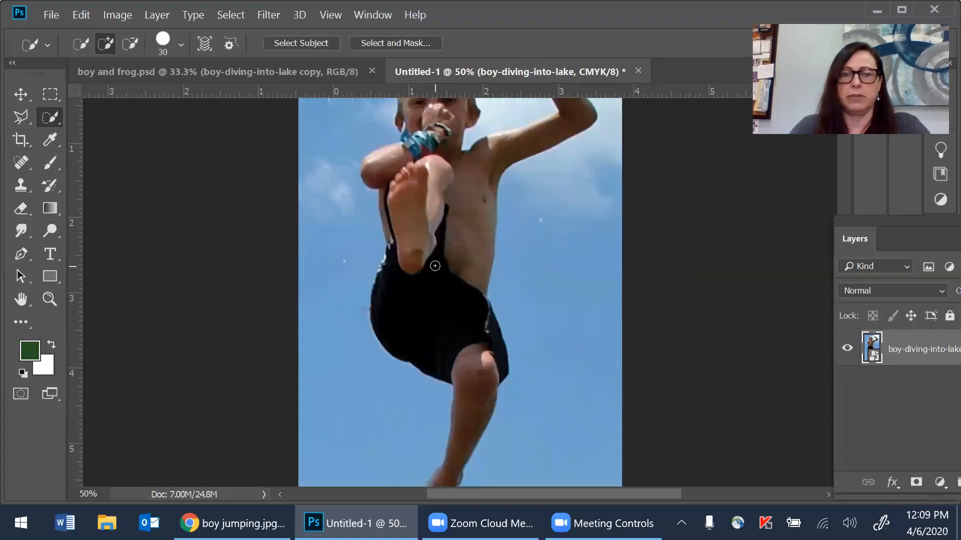
{"action": "scroll", "coordinate": [435, 265], "scroll_direction": "up", "scroll_amount": 3}
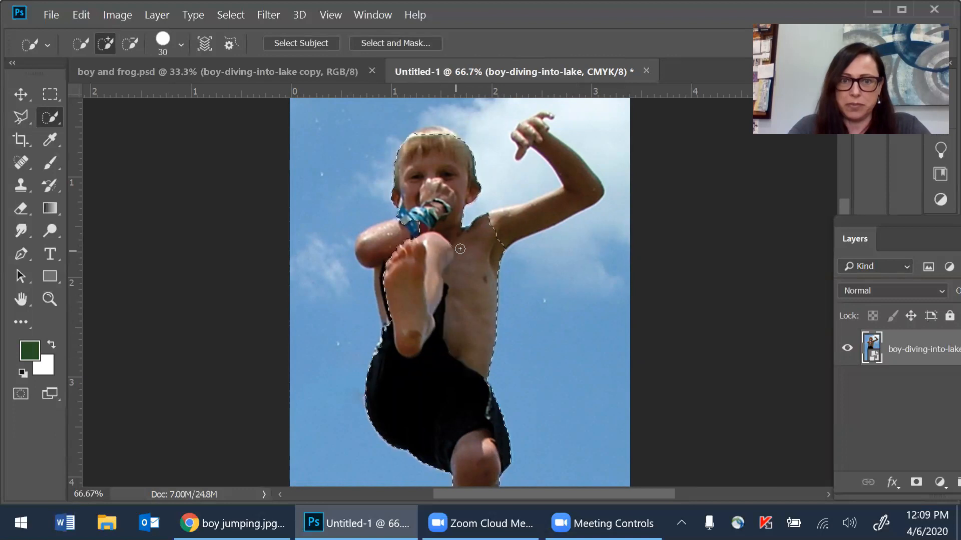
{"action": "mouse_move", "coordinate": [473, 235]}
{"action": "left_mouse_down"}
{"action": "mouse_move", "coordinate": [579, 192]}
{"action": "mouse_move", "coordinate": [545, 133]}
{"action": "mouse_move", "coordinate": [527, 131]}
{"action": "mouse_move", "coordinate": [543, 116]}
{"action": "left_mouse_up"}
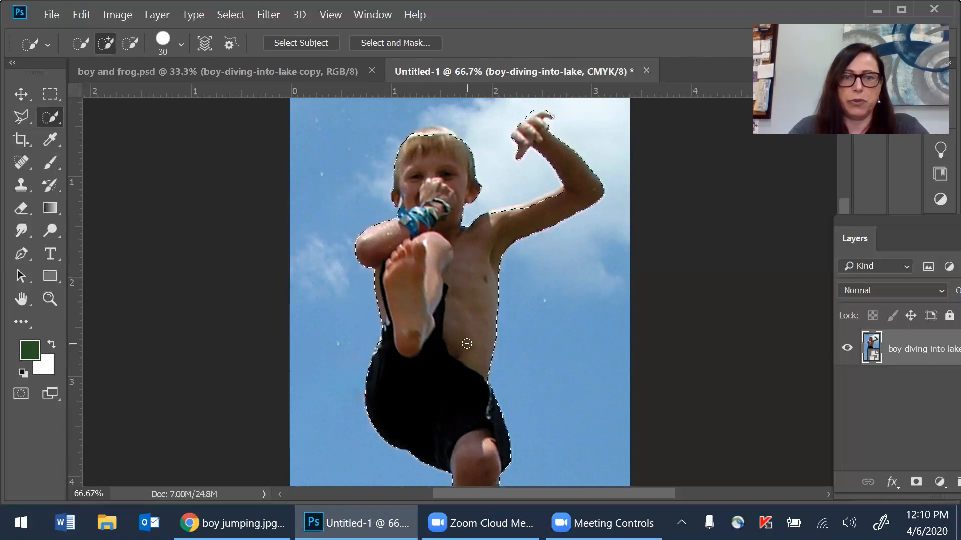
- Check the selection outline along the boy's body and add the missed parts of his lower foot
{"action": "scroll", "coordinate": [464, 224], "scroll_direction": "up", "scroll_amount": 1}
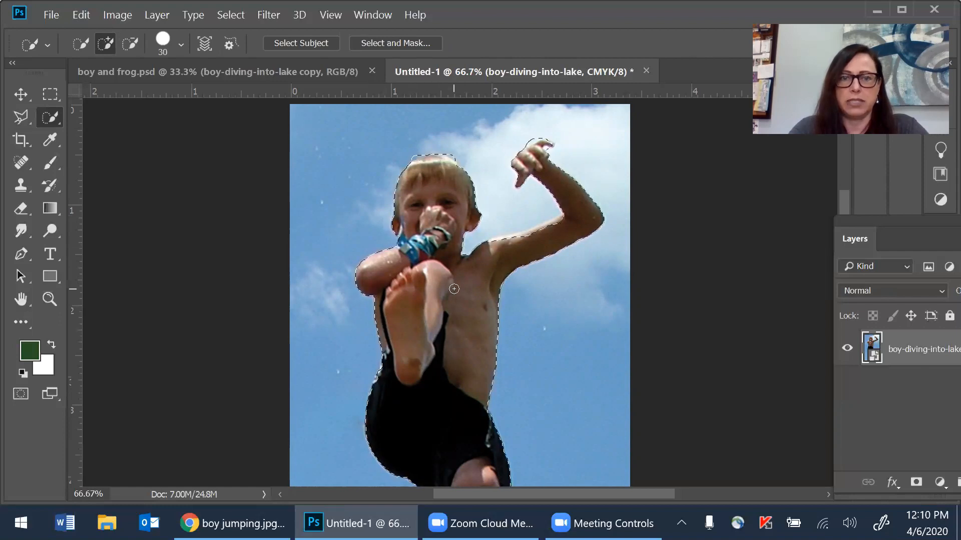
{"action": "scroll", "coordinate": [454, 288], "scroll_direction": "down", "scroll_amount": 5}
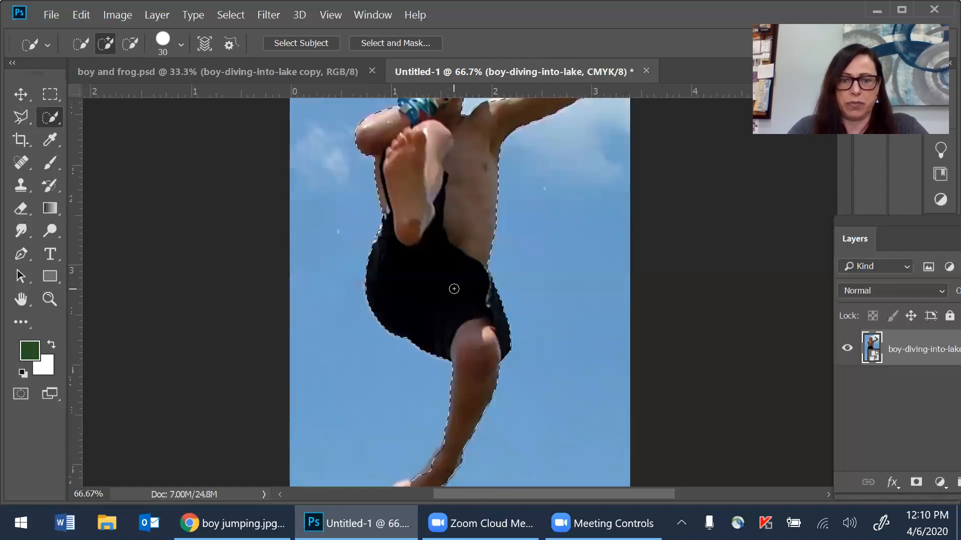
{"action": "scroll", "coordinate": [454, 289], "scroll_direction": "down", "scroll_amount": 2}
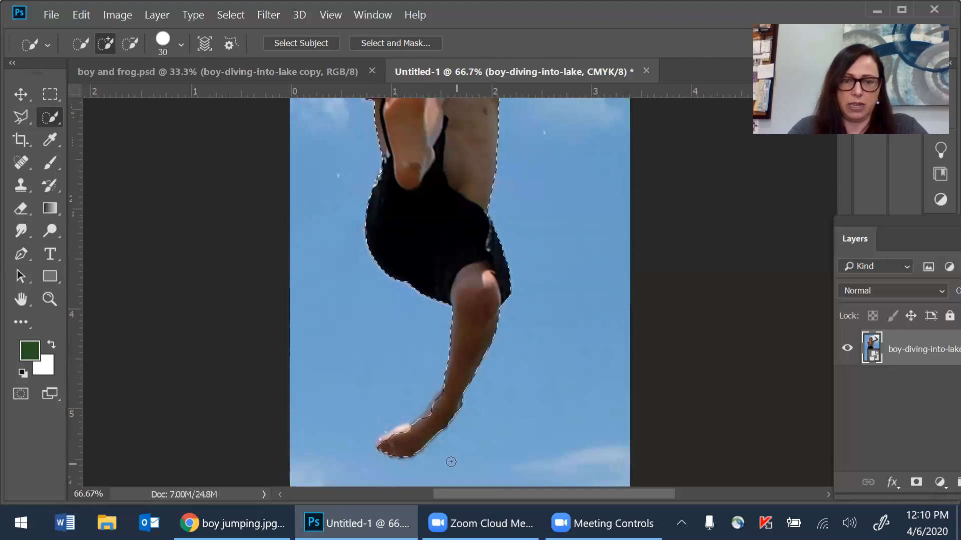
{"action": "left_click_drag", "start_coordinate": [442, 403], "coordinate": [380, 444]}
{"action": "scroll", "coordinate": [495, 252], "scroll_direction": "up", "scroll_amount": 4}
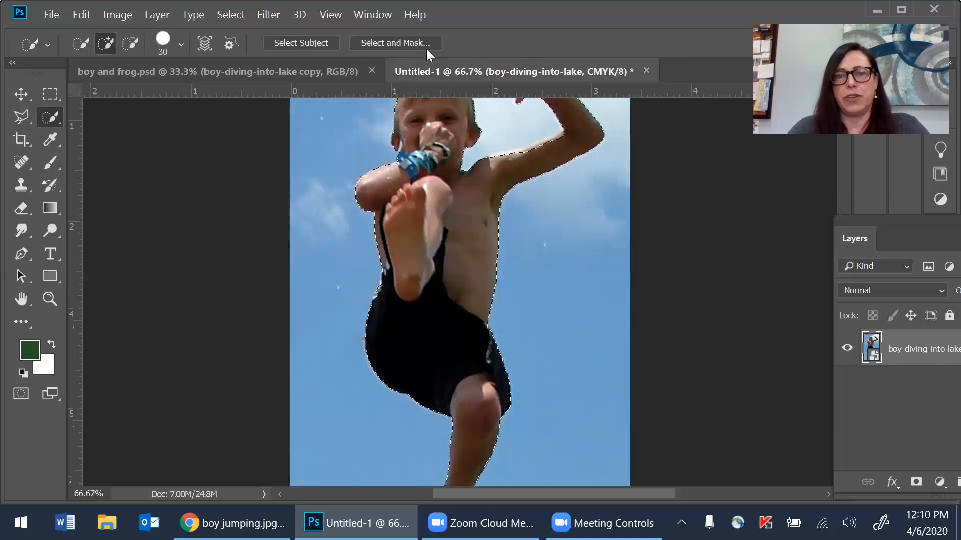
- Output the boy selection through Select and Mask as a New Layer with Layer Mask
{"action": "left_click", "coordinate": [369, 44]}
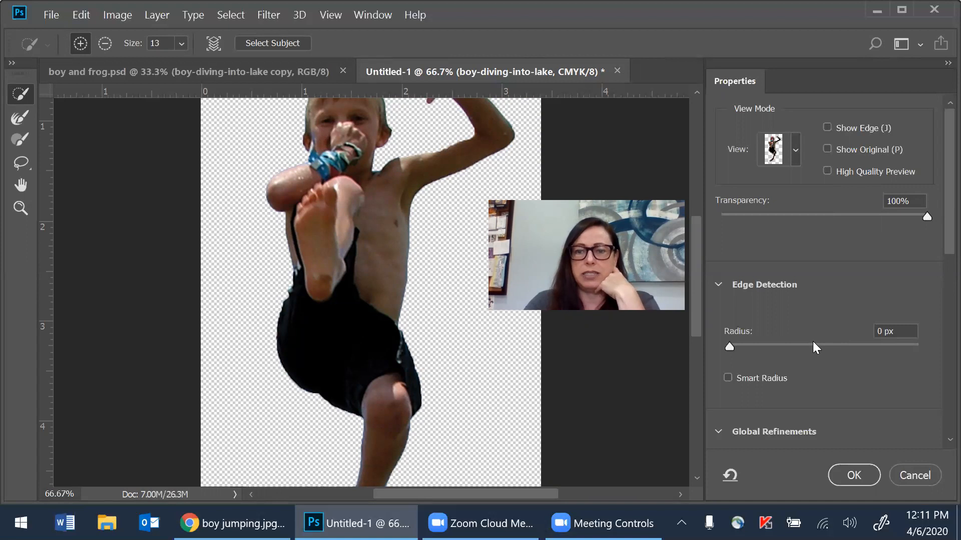
{"action": "scroll", "coordinate": [813, 343], "scroll_direction": "down", "scroll_amount": 4}
{"action": "scroll", "coordinate": [813, 342], "scroll_direction": "down", "scroll_amount": 5}
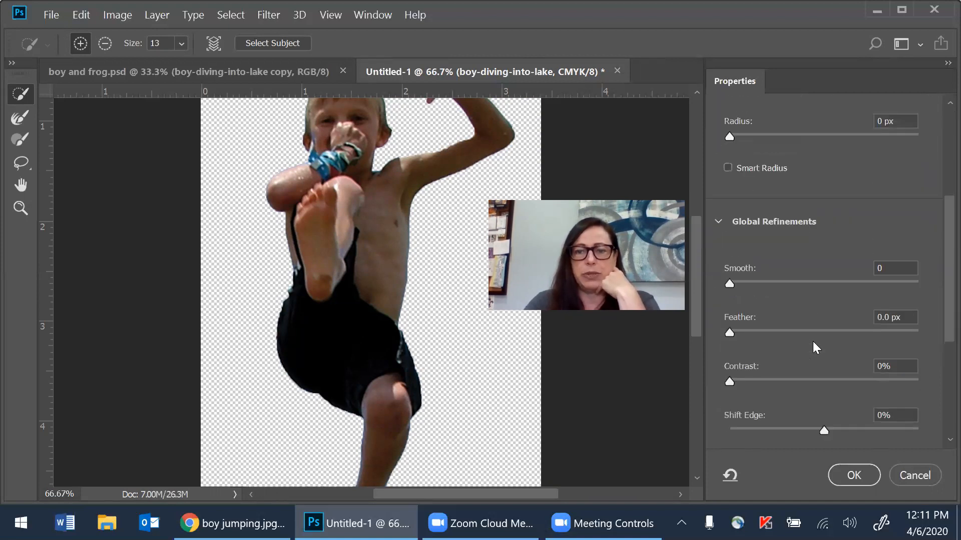
{"action": "scroll", "coordinate": [813, 341], "scroll_direction": "down", "scroll_amount": 3}
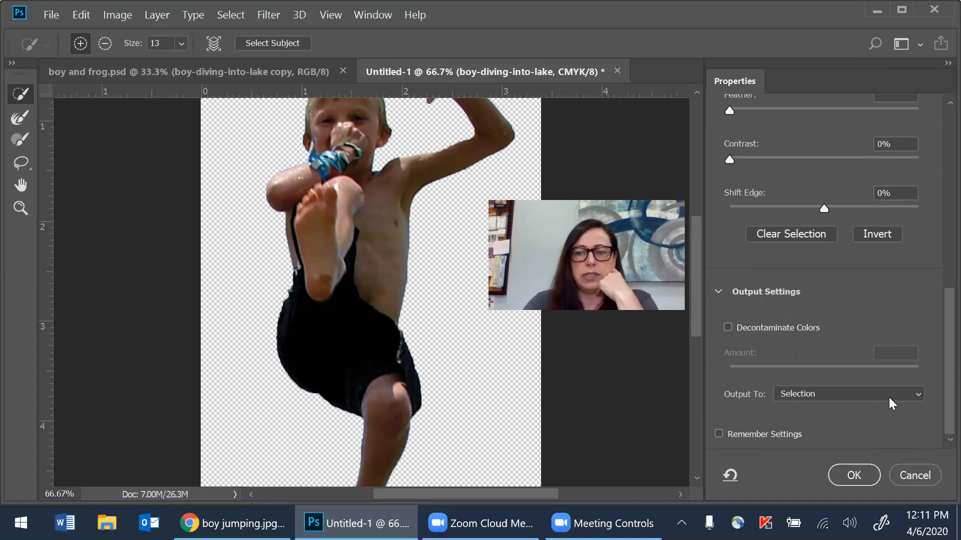
{"action": "left_click", "coordinate": [916, 394]}
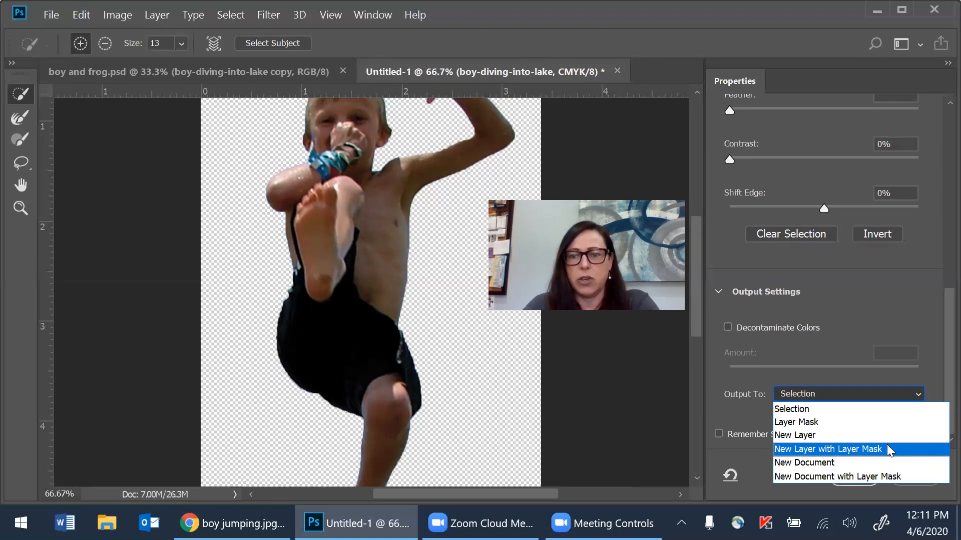
{"action": "left_click", "coordinate": [886, 446]}
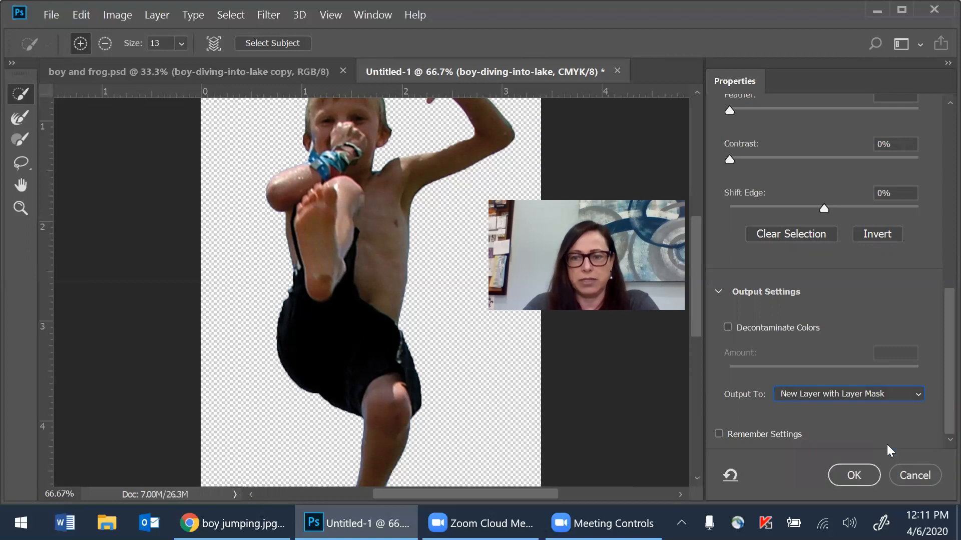
{"action": "left_click", "coordinate": [853, 475]}
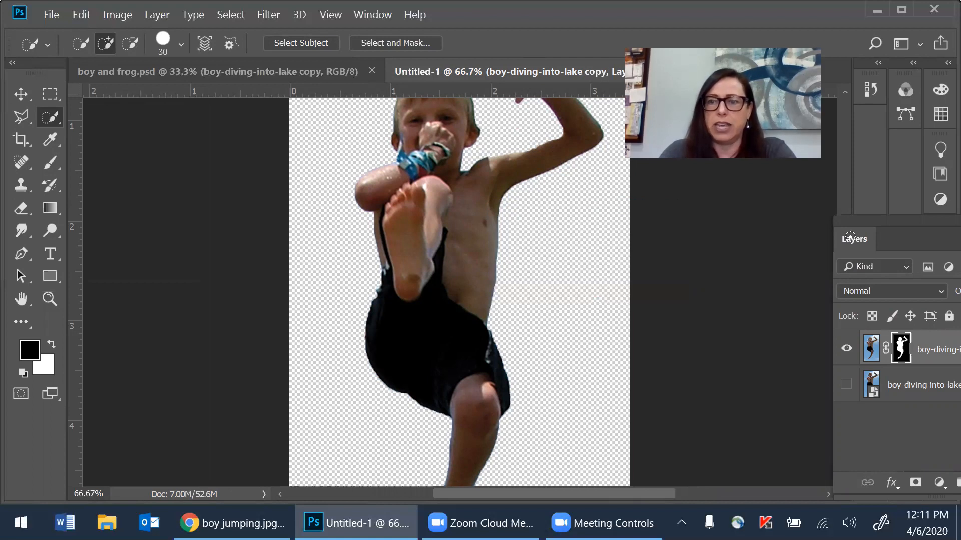
- Move the Layers panel further into the workspace so that its full width can be used
{"action": "left_click_drag", "start_coordinate": [903, 234], "coordinate": [743, 215]}
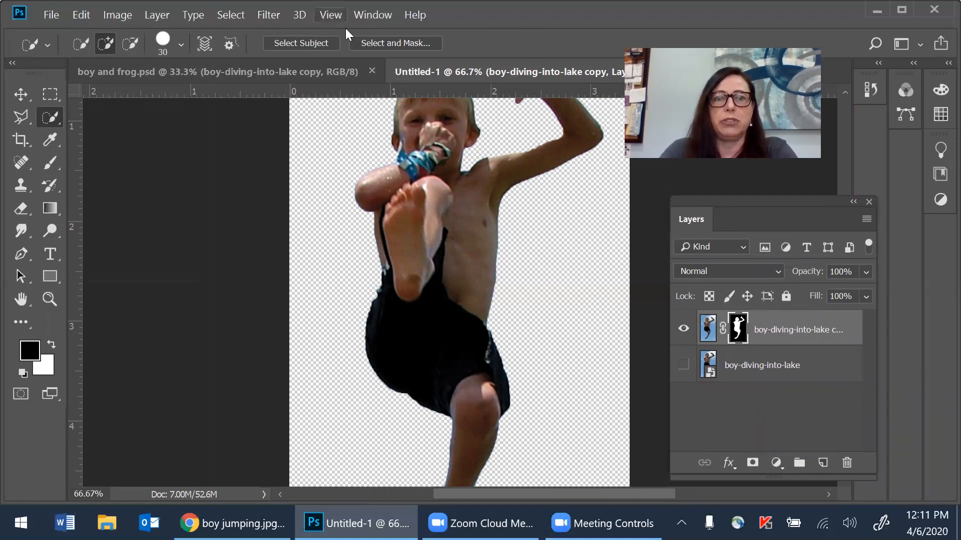
{"action": "left_click", "coordinate": [373, 15]}
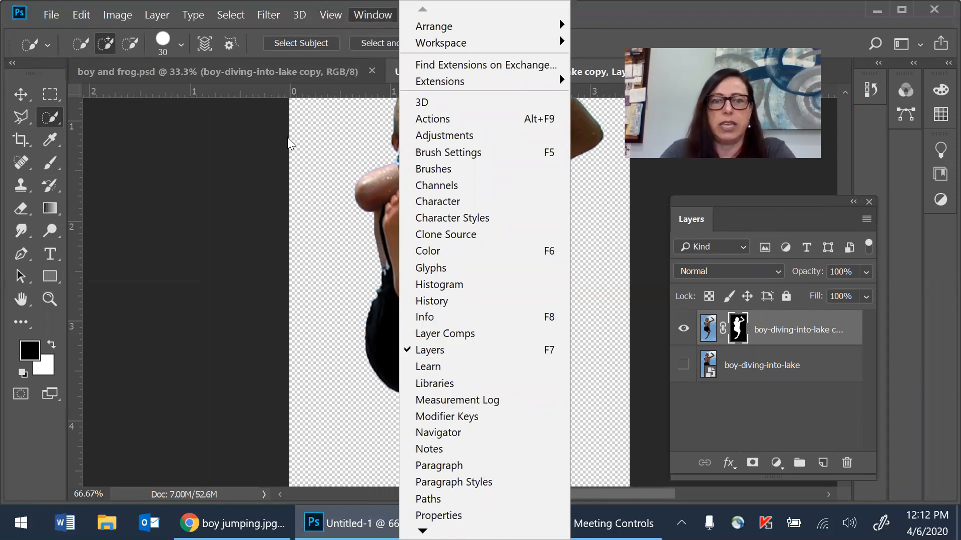
{"action": "left_click", "coordinate": [235, 159]}
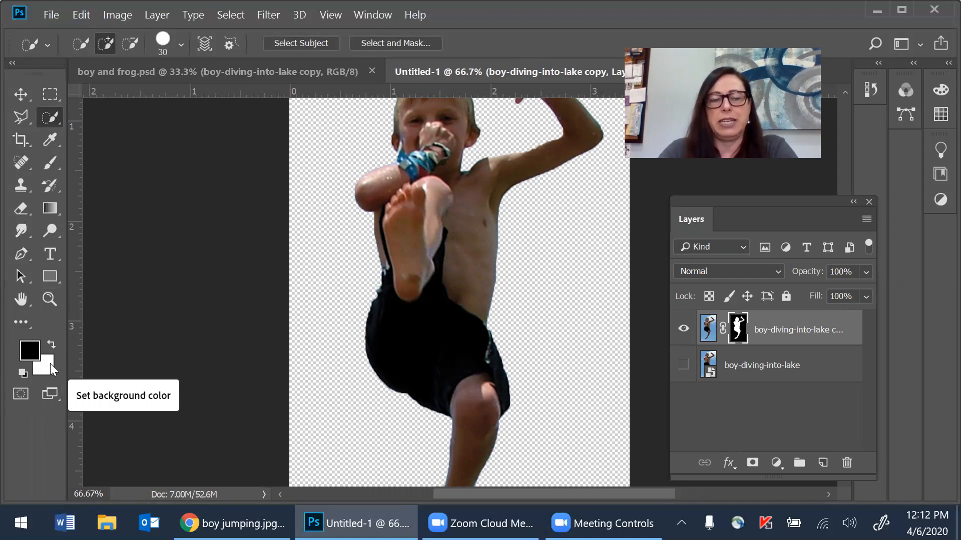
- Paint black on the layer mask with the size 12 Brush to hide the leftover sky above the boy's hair
{"action": "left_click", "coordinate": [52, 163]}
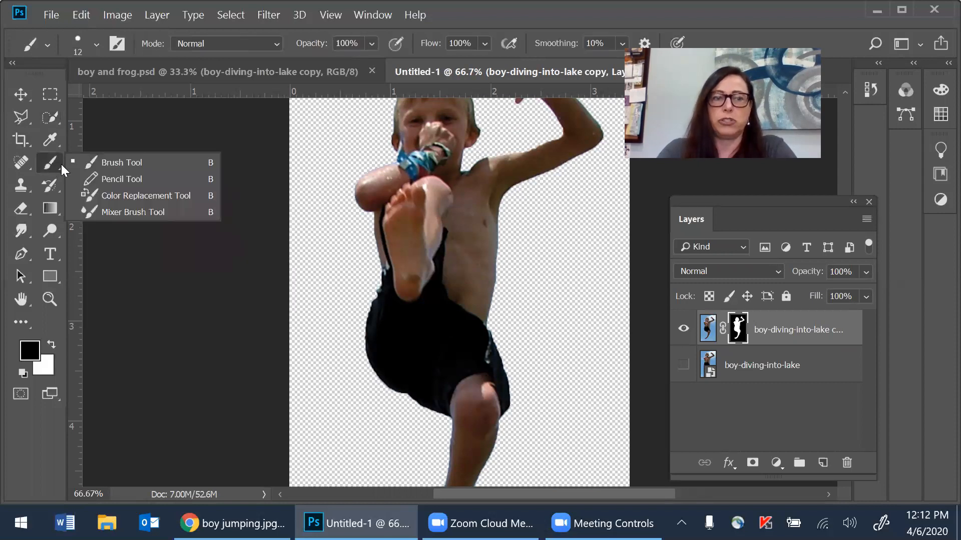
{"action": "left_click", "coordinate": [113, 176]}
{"action": "scroll", "coordinate": [371, 233], "scroll_direction": "up", "scroll_amount": 3}
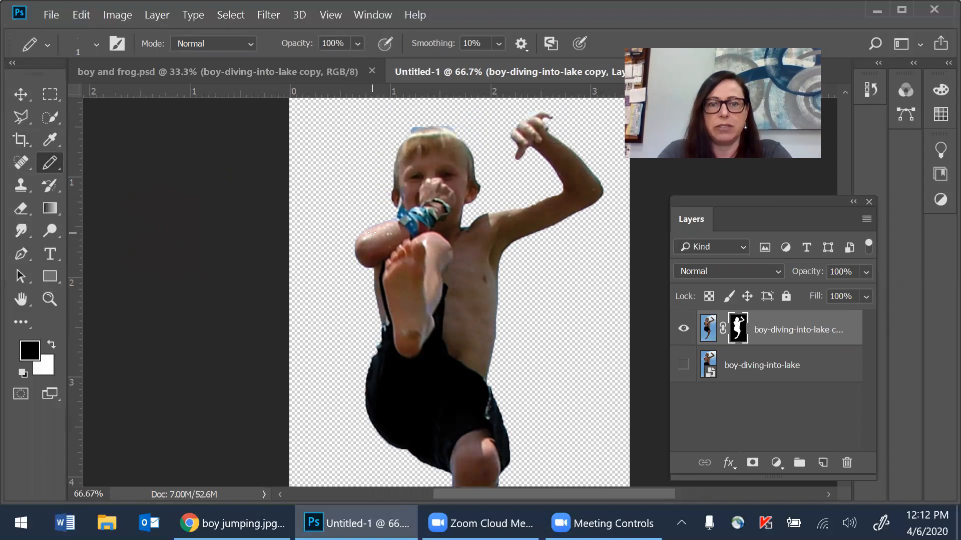
{"action": "scroll", "coordinate": [371, 233], "scroll_direction": "up", "scroll_amount": 1}
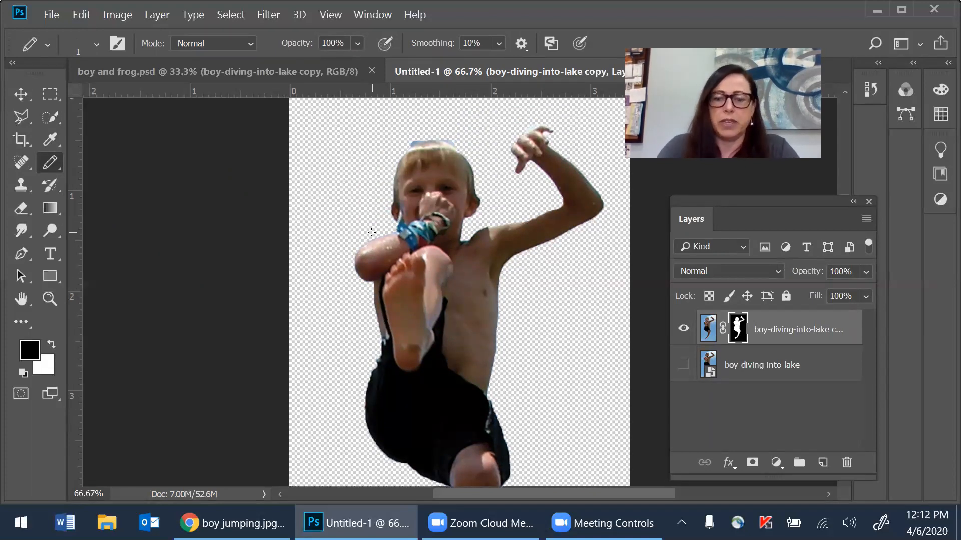
{"action": "scroll", "coordinate": [372, 233], "scroll_direction": "up", "scroll_amount": 2}
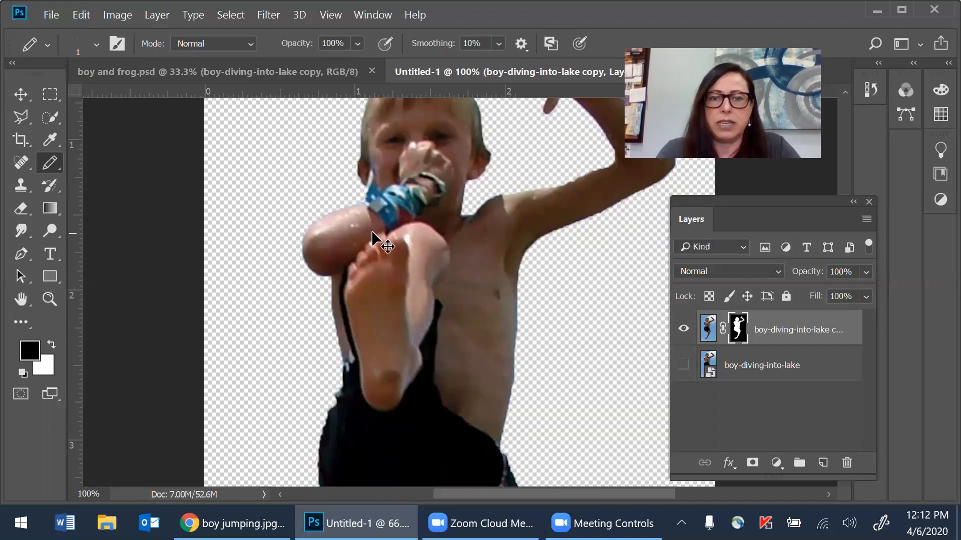
{"action": "scroll", "coordinate": [372, 232], "scroll_direction": "up", "scroll_amount": 5}
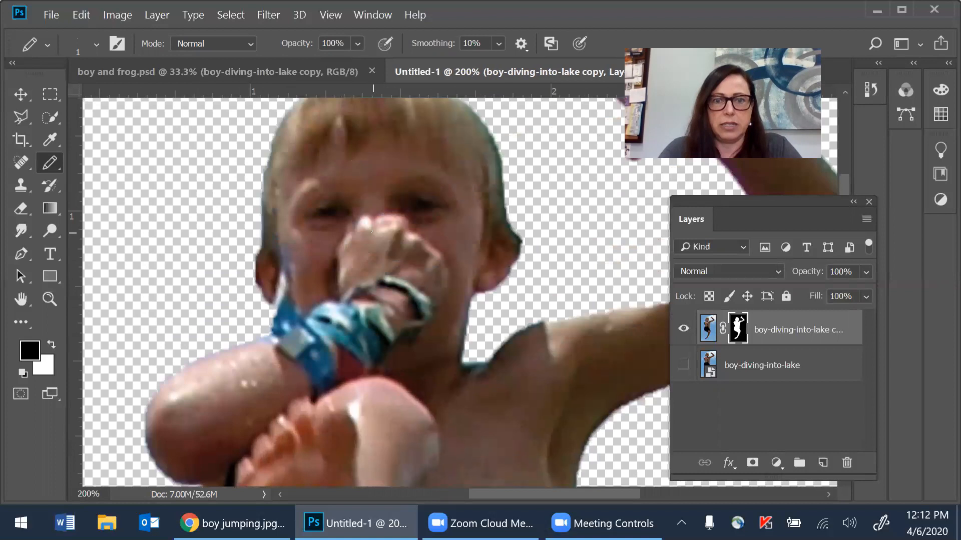
{"action": "scroll", "coordinate": [372, 232], "scroll_direction": "up", "scroll_amount": 3}
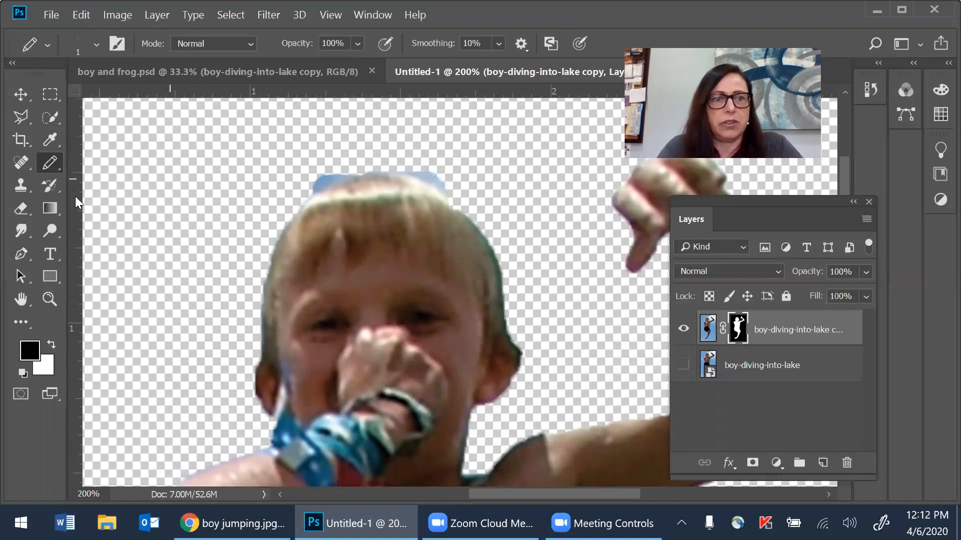
{"action": "right_click", "coordinate": [54, 169]}
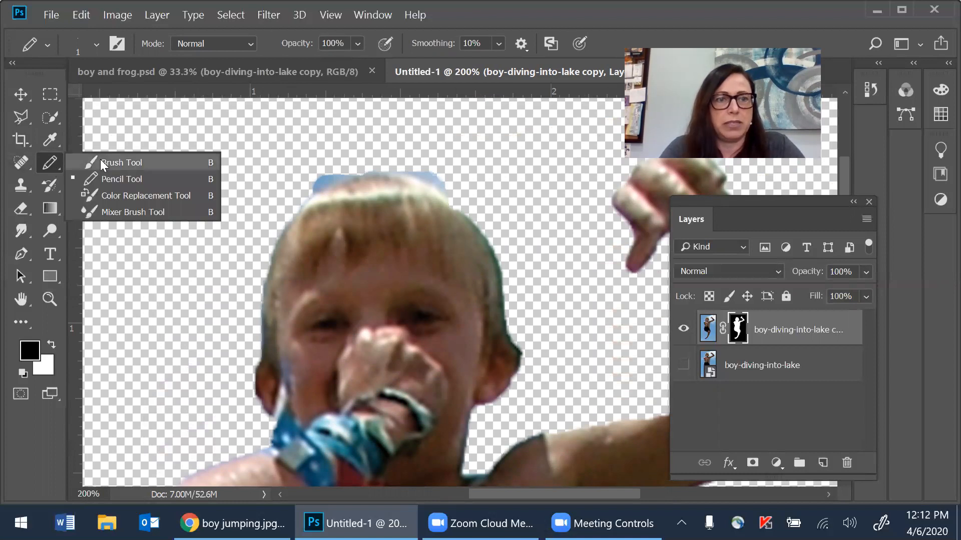
{"action": "left_click", "coordinate": [100, 161]}
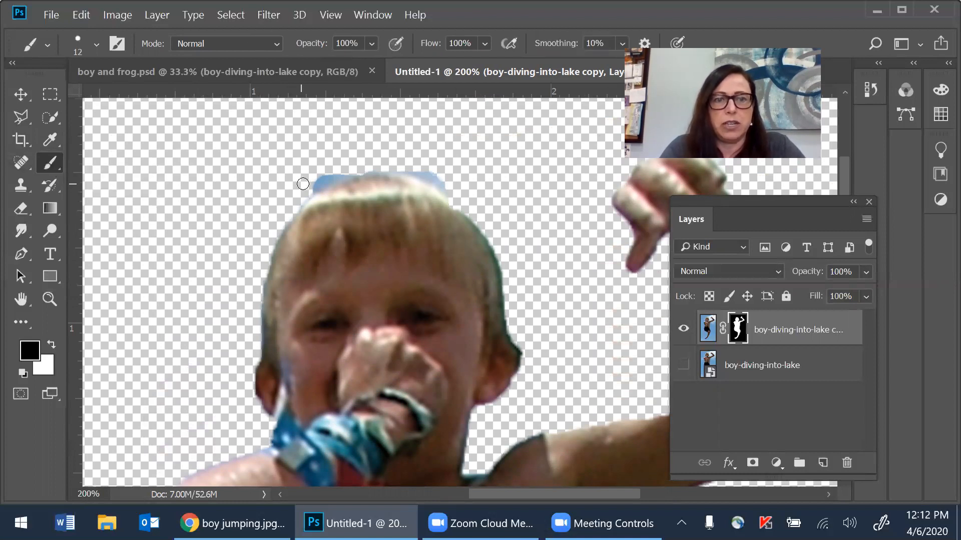
{"action": "mouse_move", "coordinate": [317, 178]}
{"action": "left_mouse_down"}
{"action": "mouse_move", "coordinate": [301, 192]}
{"action": "mouse_move", "coordinate": [349, 171]}
{"action": "mouse_move", "coordinate": [300, 194]}
{"action": "mouse_move", "coordinate": [362, 171]}
{"action": "mouse_move", "coordinate": [408, 169]}
{"action": "mouse_move", "coordinate": [389, 170]}
{"action": "mouse_move", "coordinate": [454, 201]}
{"action": "mouse_move", "coordinate": [424, 170]}
{"action": "left_mouse_up"}
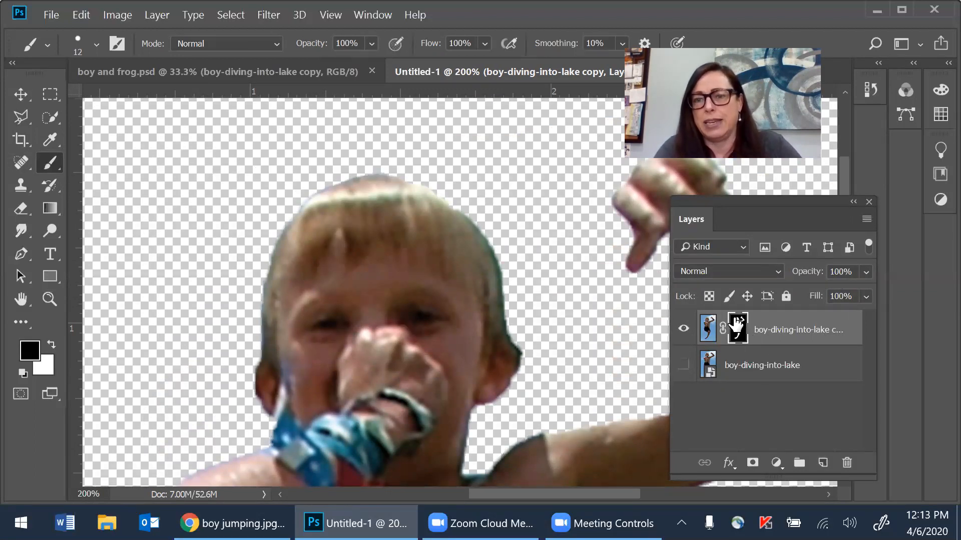
- Reselect the boy layer's mask and paint black along the head's outer edge beside the ear nearest the raised arm
{"action": "left_click", "coordinate": [791, 326]}
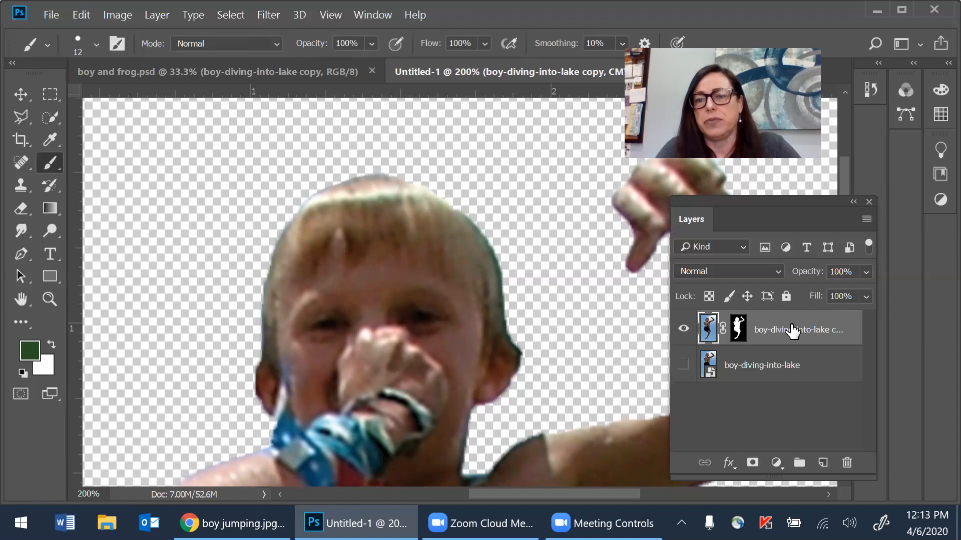
{"action": "left_click", "coordinate": [739, 329]}
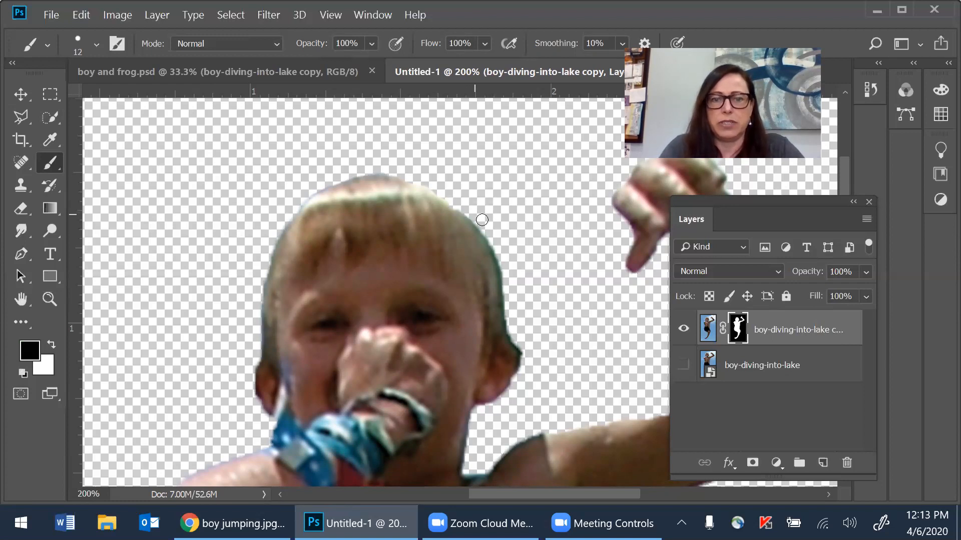
{"action": "left_click_drag", "start_coordinate": [509, 317], "coordinate": [519, 383]}
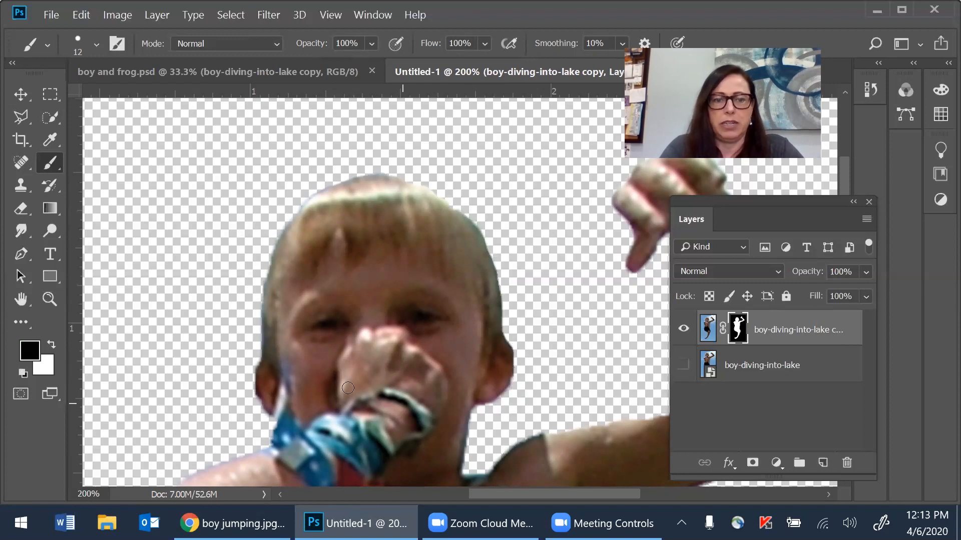
- Inspect the cutout's edges from the face and raised arm down to the leg and lower foot
{"action": "scroll", "coordinate": [235, 337], "scroll_direction": "down", "scroll_amount": 3}
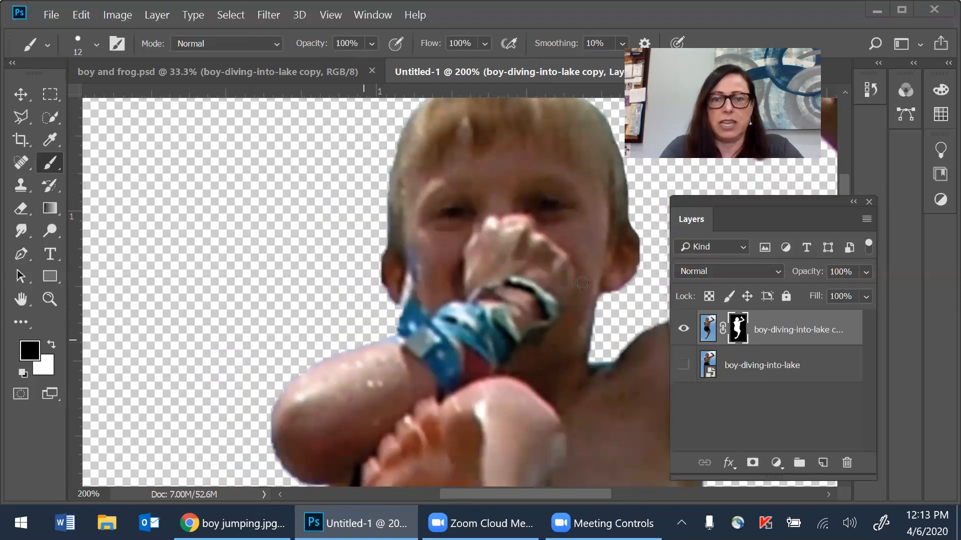
{"action": "scroll", "coordinate": [582, 282], "scroll_direction": "right", "scroll_amount": 2}
{"action": "scroll", "coordinate": [582, 282], "scroll_direction": "right", "scroll_amount": 4}
{"action": "scroll", "coordinate": [582, 283], "scroll_direction": "up", "scroll_amount": 3}
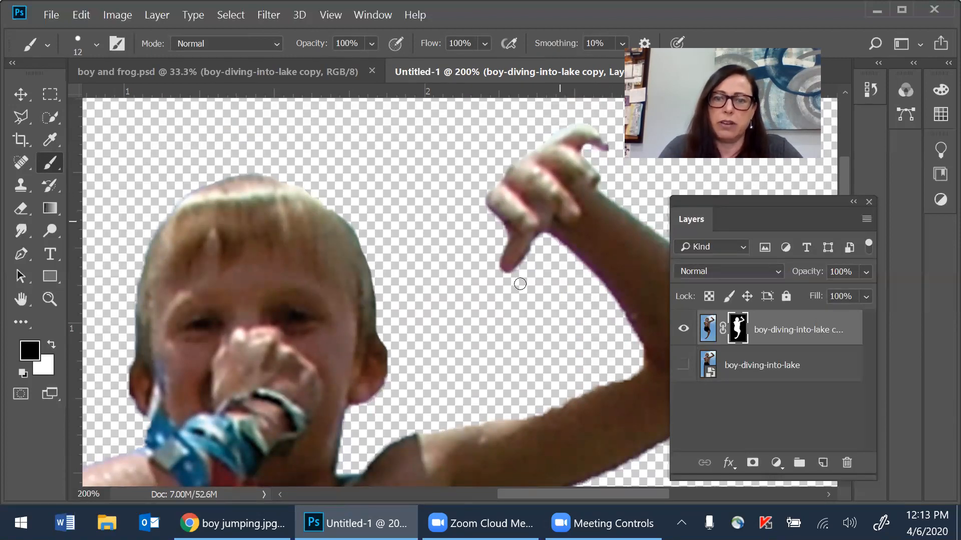
{"action": "scroll", "coordinate": [521, 292], "scroll_direction": "down", "scroll_amount": 5}
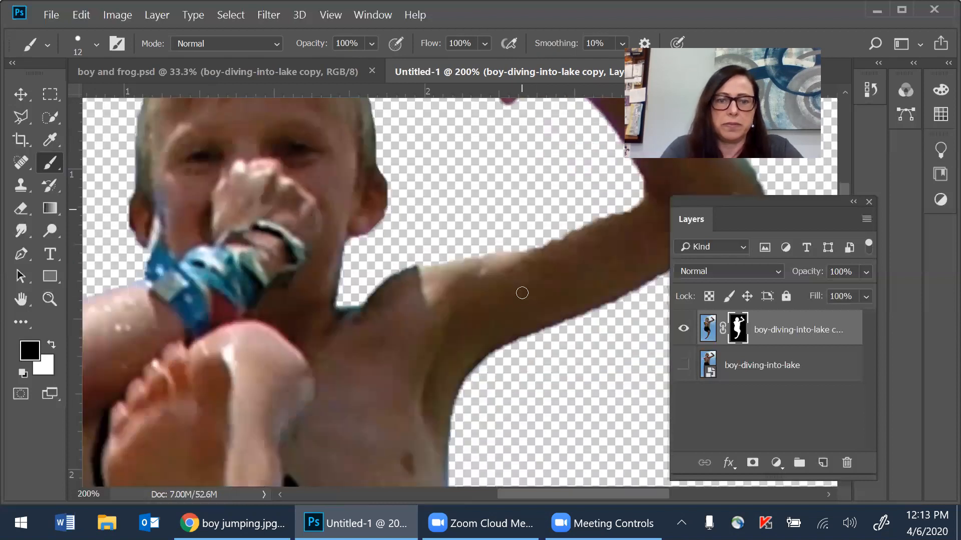
{"action": "scroll", "coordinate": [358, 420], "scroll_direction": "right", "scroll_amount": 2}
{"action": "scroll", "coordinate": [362, 413], "scroll_direction": "right", "scroll_amount": 1}
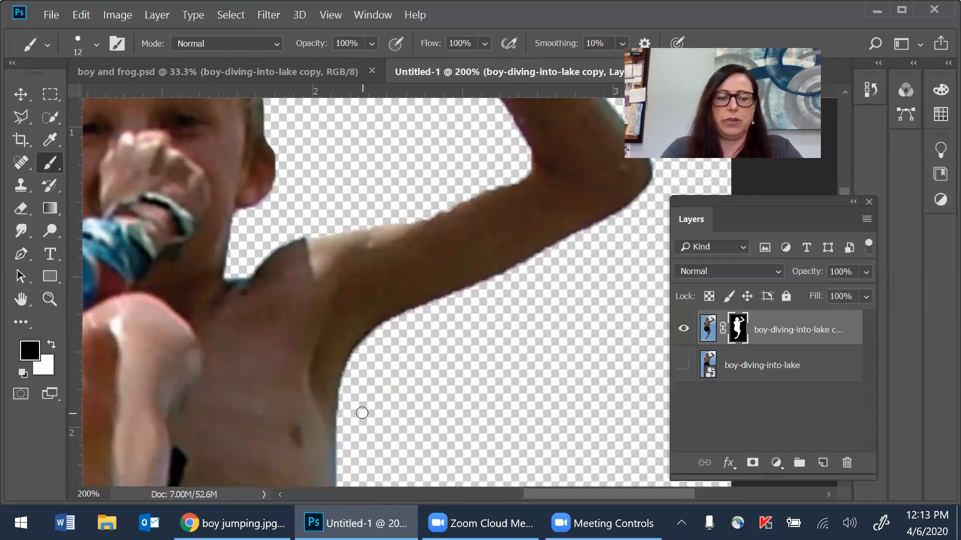
{"action": "key", "text": "ctrl+minus"}
{"action": "key", "text": "ctrl+minus"}
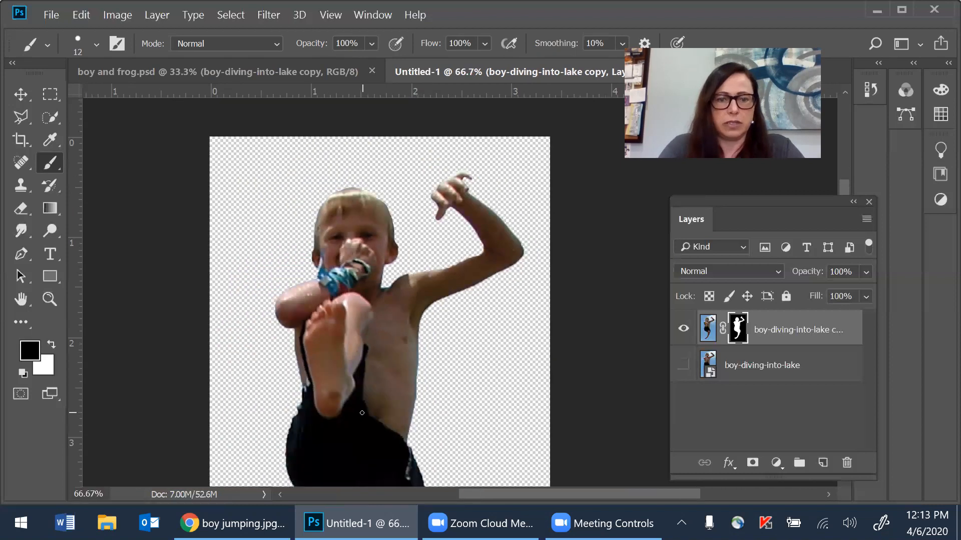
{"action": "scroll", "coordinate": [361, 413], "scroll_direction": "down", "scroll_amount": 6}
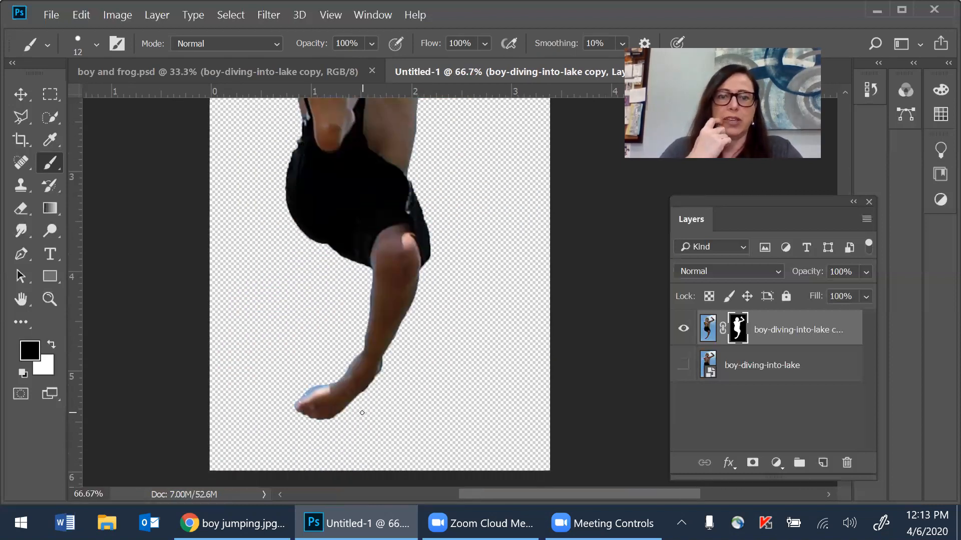
{"action": "scroll", "coordinate": [362, 412], "scroll_direction": "right", "scroll_amount": 2}
{"action": "scroll", "coordinate": [362, 413], "scroll_direction": "left", "scroll_amount": 1}
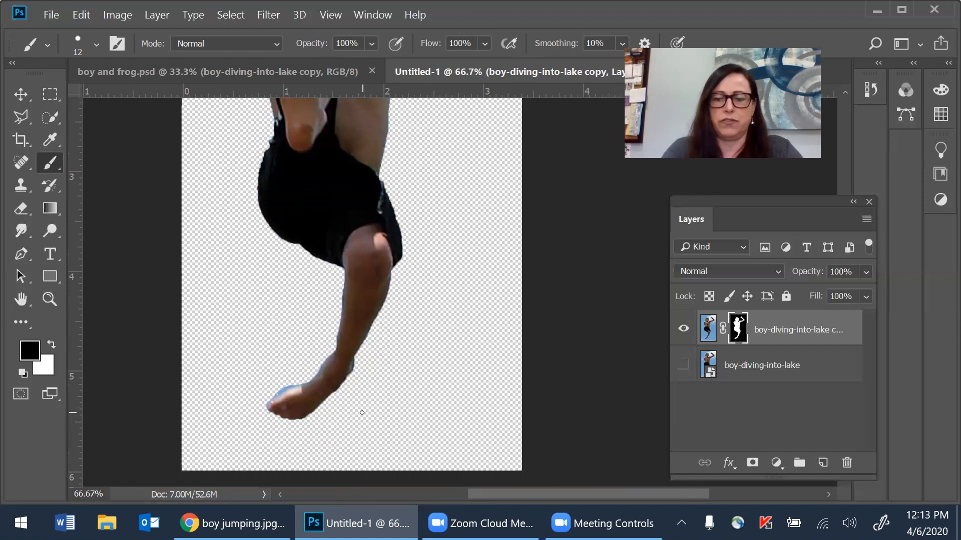
{"action": "key", "text": "ctrl+plus"}
{"action": "key", "text": "ctrl+plus"}
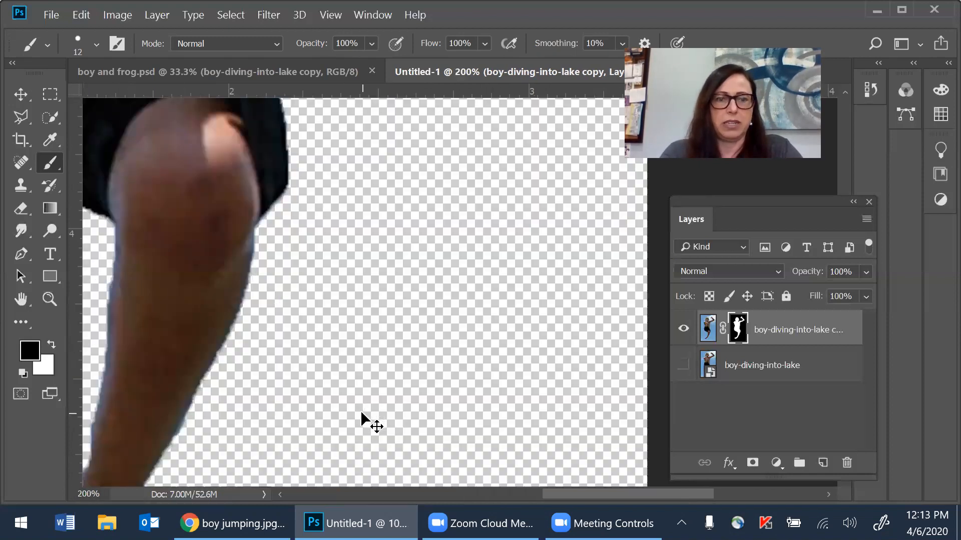
{"action": "scroll", "coordinate": [362, 412], "scroll_direction": "left", "scroll_amount": 2}
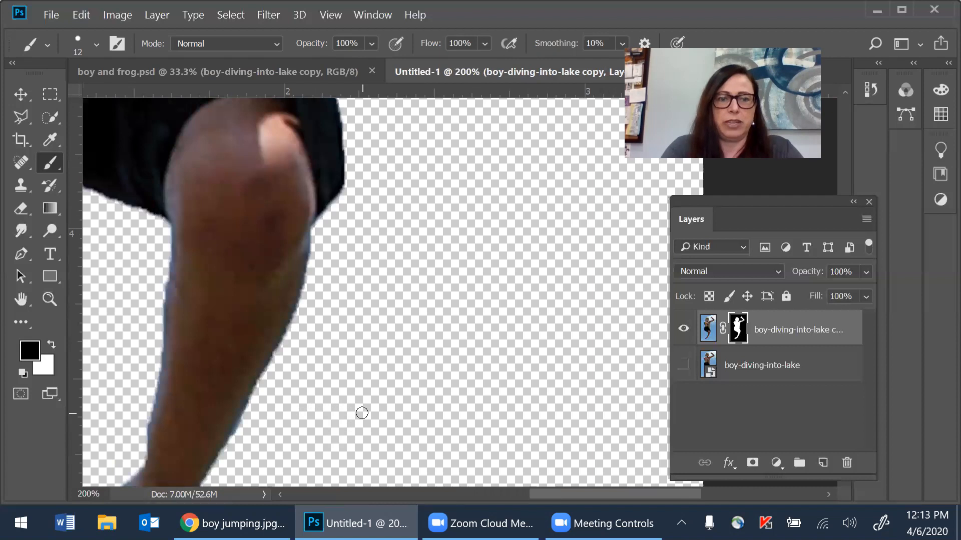
{"action": "scroll", "coordinate": [362, 412], "scroll_direction": "left", "scroll_amount": 2}
{"action": "scroll", "coordinate": [362, 413], "scroll_direction": "down", "scroll_amount": 5}
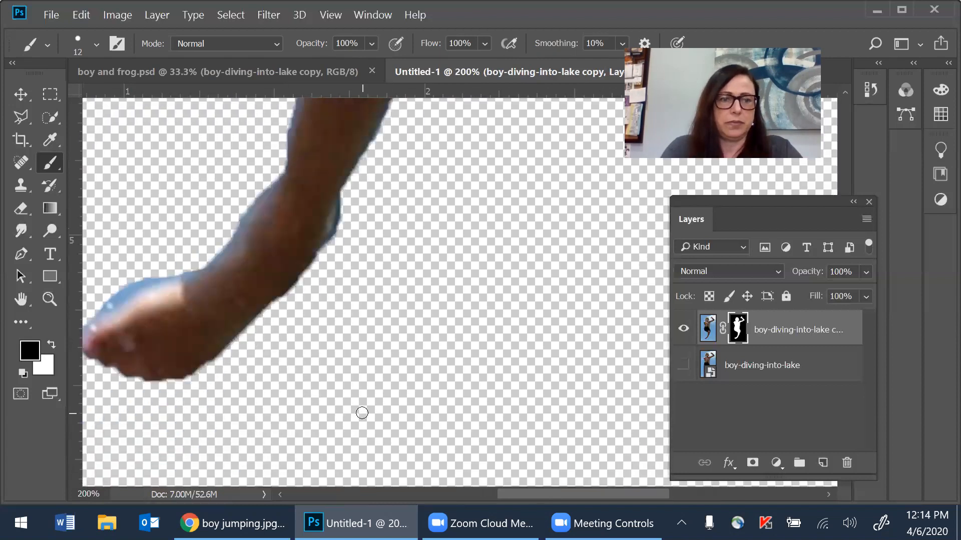
{"action": "scroll", "coordinate": [362, 412], "scroll_direction": "left", "scroll_amount": 2}
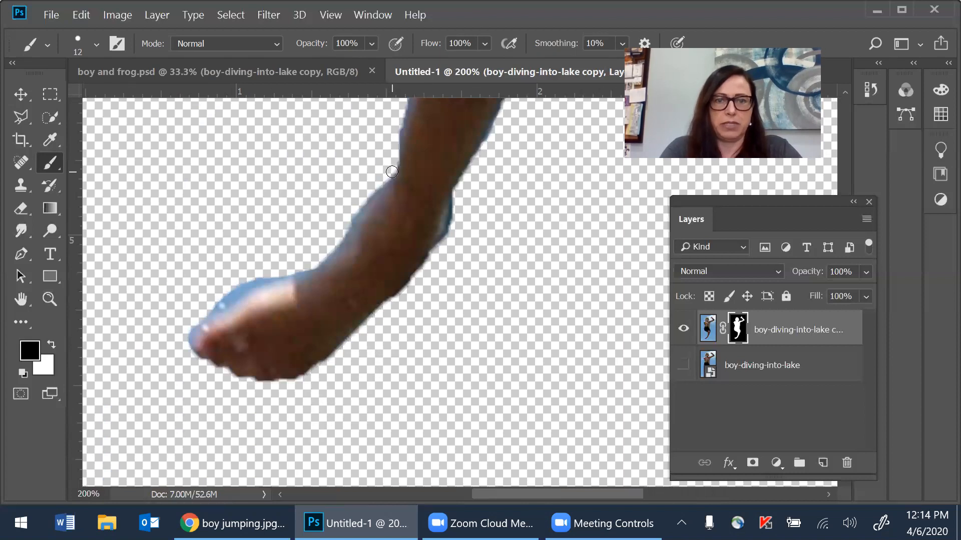
{"action": "mouse_move", "coordinate": [374, 186]}
{"action": "left_mouse_down"}
{"action": "mouse_move", "coordinate": [325, 257]}
{"action": "mouse_move", "coordinate": [250, 293]}
{"action": "mouse_move", "coordinate": [182, 354]}
{"action": "mouse_move", "coordinate": [208, 308]}
{"action": "mouse_move", "coordinate": [267, 273]}
{"action": "mouse_move", "coordinate": [191, 337]}
{"action": "mouse_move", "coordinate": [179, 366]}
{"action": "left_mouse_up"}
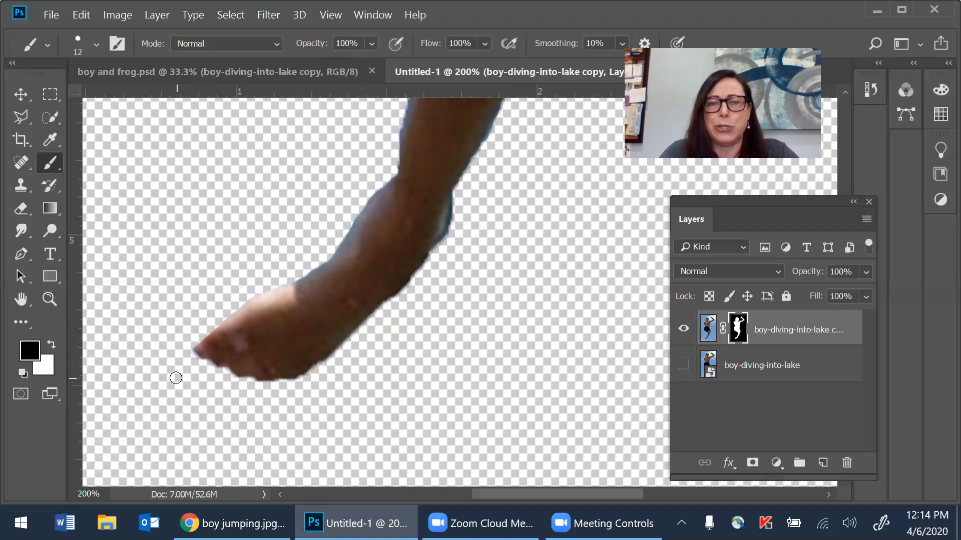
{"action": "left_click", "coordinate": [84, 15]}
{"action": "left_click", "coordinate": [138, 60]}
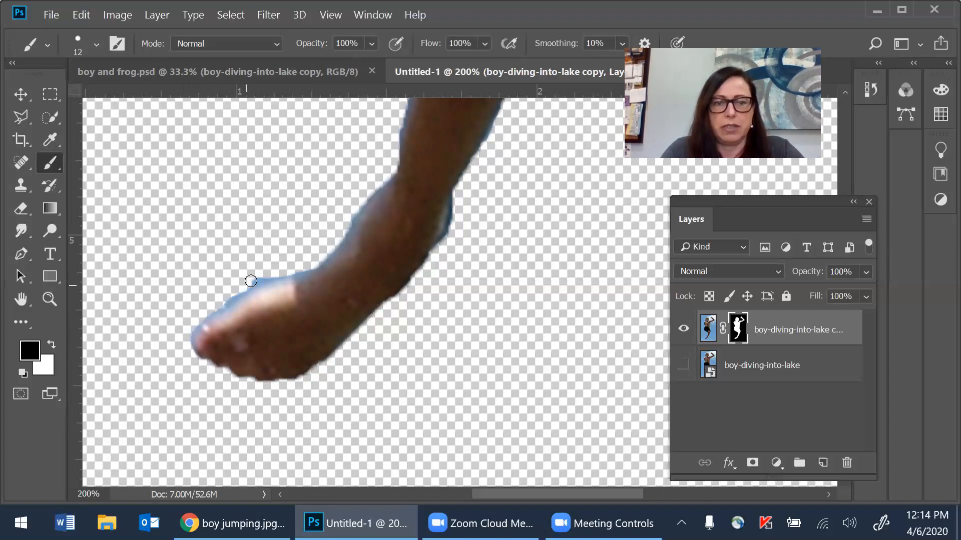
- Paint black on the layer mask along the ankle and upper edge of the lower foot to hide the blue fringe
{"action": "mouse_move", "coordinate": [288, 272]}
{"action": "left_mouse_down"}
{"action": "mouse_move", "coordinate": [309, 266]}
{"action": "mouse_move", "coordinate": [390, 167]}
{"action": "left_mouse_up"}
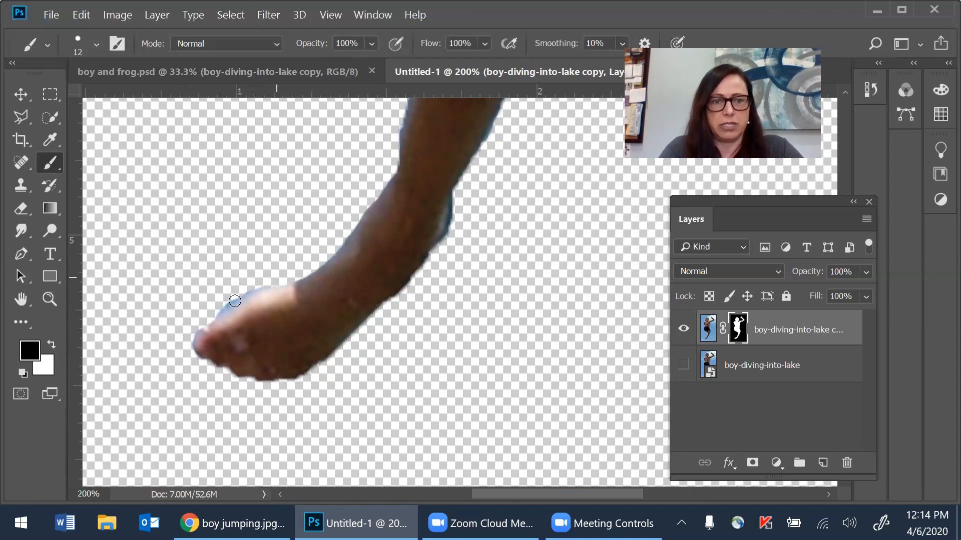
{"action": "left_click_drag", "start_coordinate": [213, 311], "coordinate": [267, 281]}
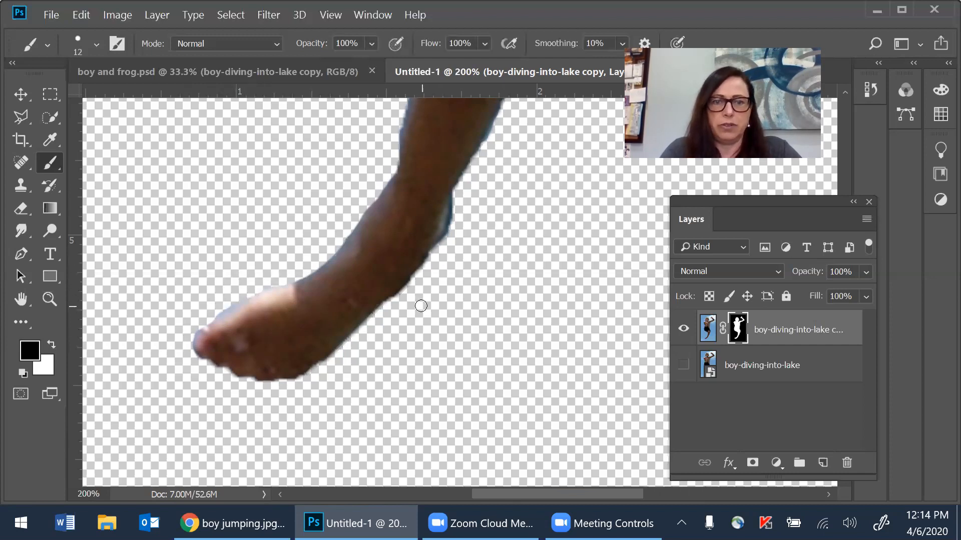
- Crop the canvas on all four sides to fit closely around the cut-out boy
{"action": "scroll", "coordinate": [420, 303], "scroll_direction": "up", "scroll_amount": 3}
{"action": "scroll", "coordinate": [421, 306], "scroll_direction": "up", "scroll_amount": 2}
{"action": "scroll", "coordinate": [421, 306], "scroll_direction": "left", "scroll_amount": 2}
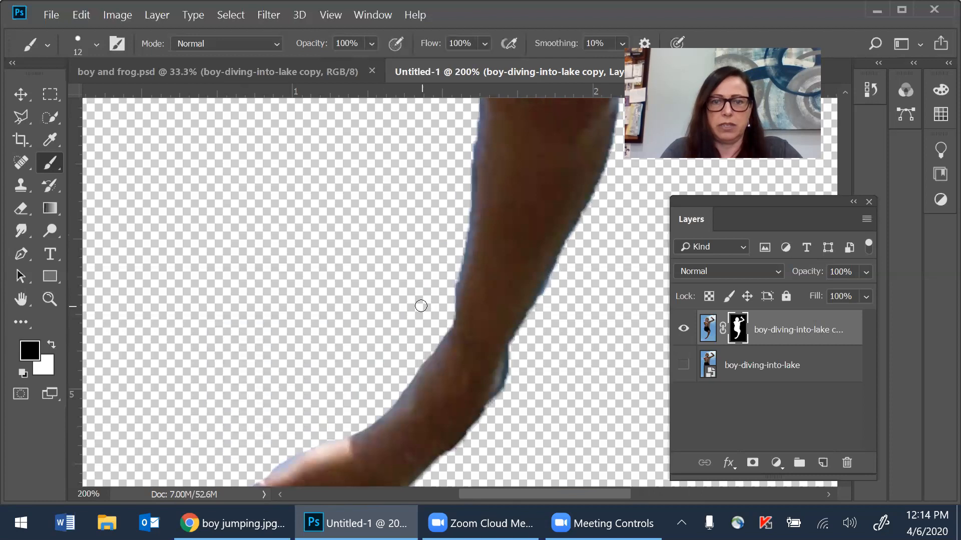
{"action": "scroll", "coordinate": [421, 307], "scroll_direction": "down", "scroll_amount": 2}
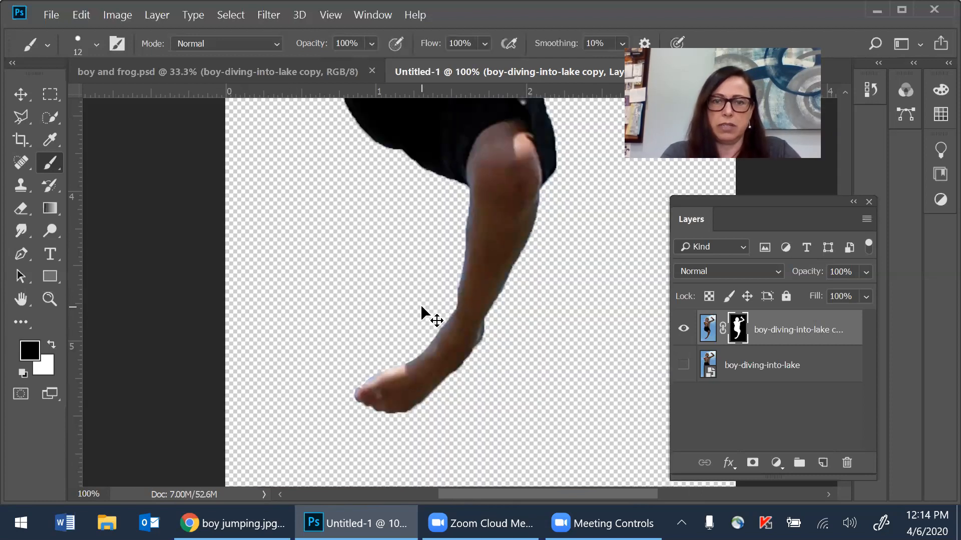
{"action": "scroll", "coordinate": [421, 305], "scroll_direction": "up", "scroll_amount": 8}
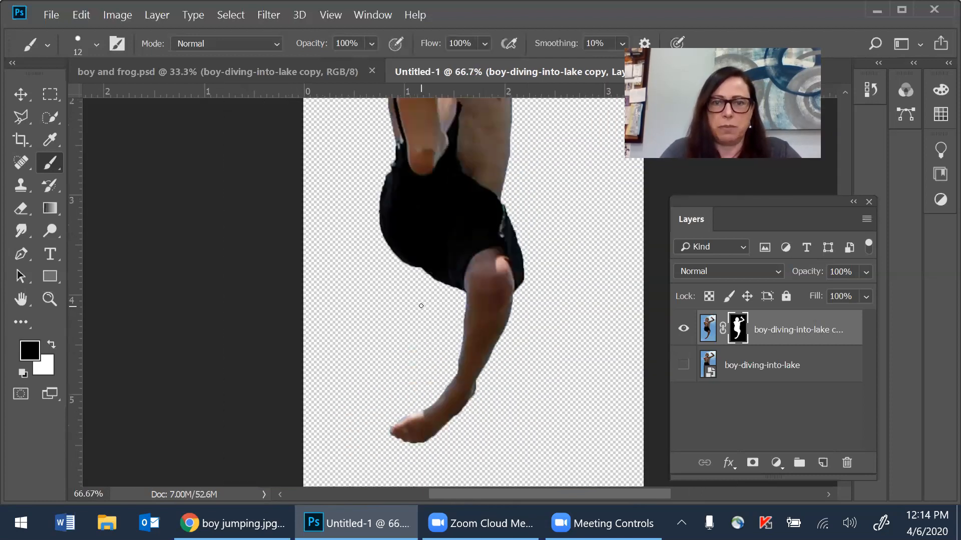
{"action": "scroll", "coordinate": [421, 306], "scroll_direction": "left", "scroll_amount": 3}
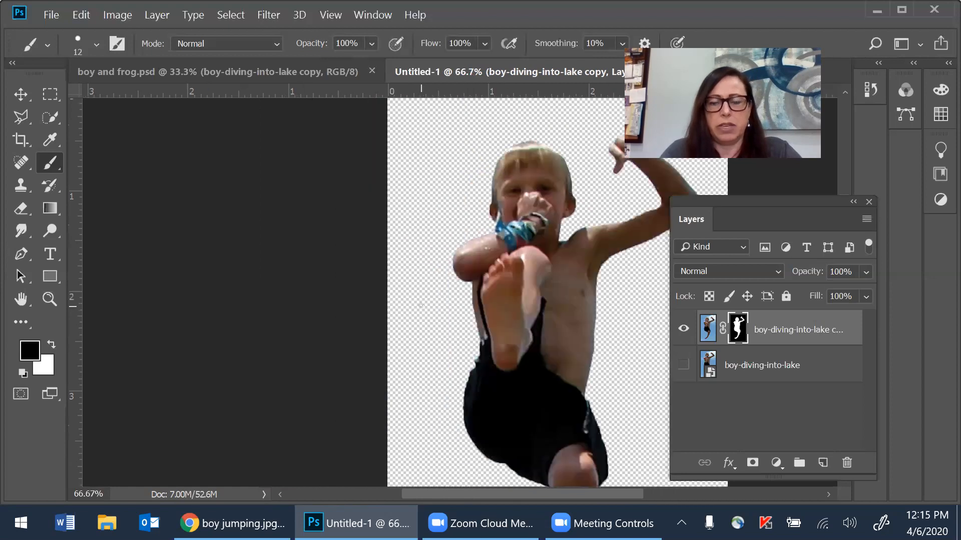
{"action": "scroll", "coordinate": [421, 307], "scroll_direction": "down", "scroll_amount": 2}
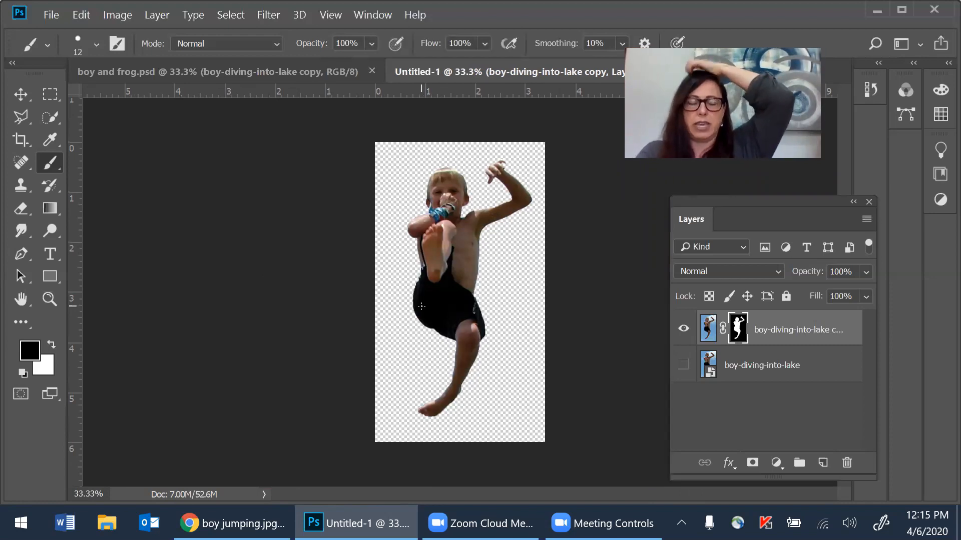
{"action": "left_click", "coordinate": [20, 139]}
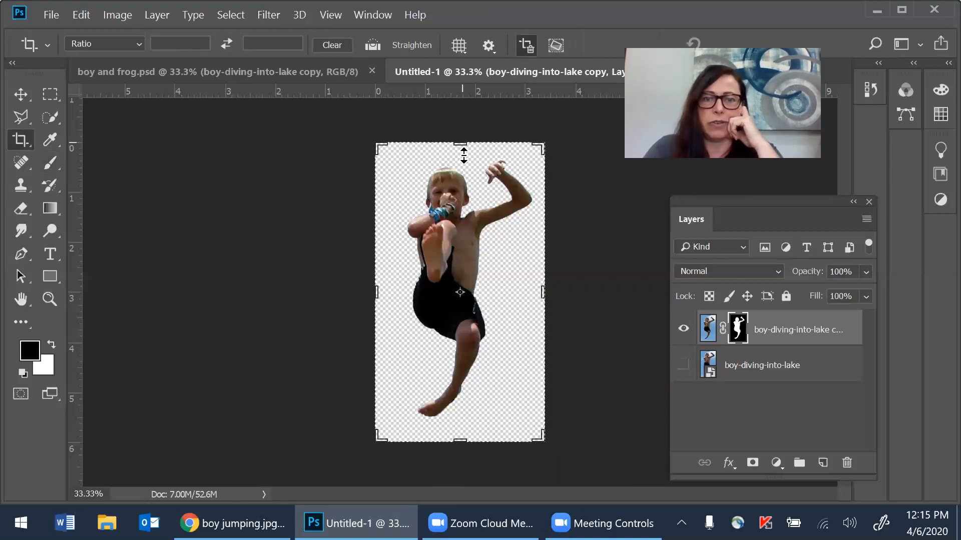
{"action": "right_click", "coordinate": [463, 156]}
{"action": "left_click", "coordinate": [455, 146]}
{"action": "left_click", "coordinate": [456, 146]}
{"action": "left_click_drag", "start_coordinate": [455, 145], "coordinate": [455, 150]}
{"action": "left_click_drag", "start_coordinate": [375, 292], "coordinate": [391, 292]}
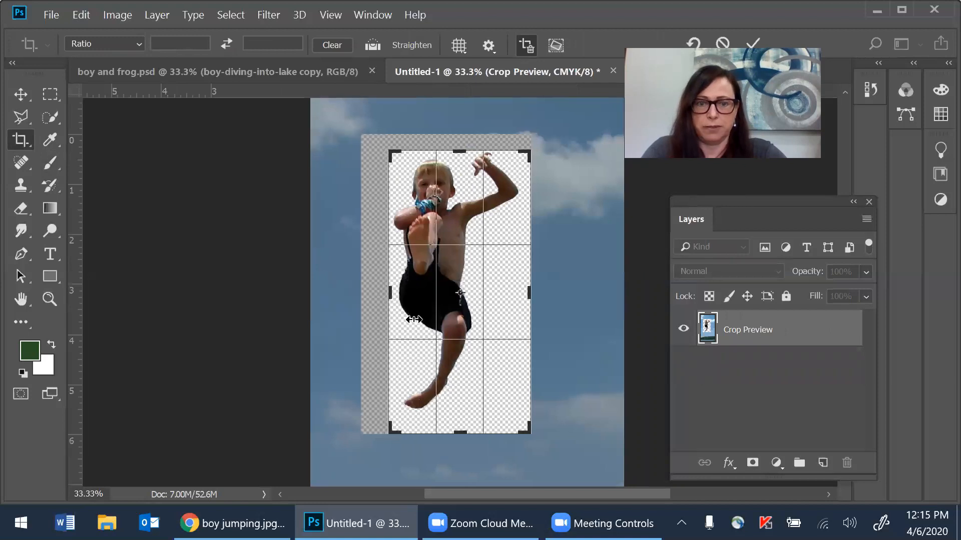
{"action": "left_click_drag", "start_coordinate": [458, 432], "coordinate": [477, 383]}
{"action": "left_click_drag", "start_coordinate": [525, 290], "coordinate": [521, 292]}
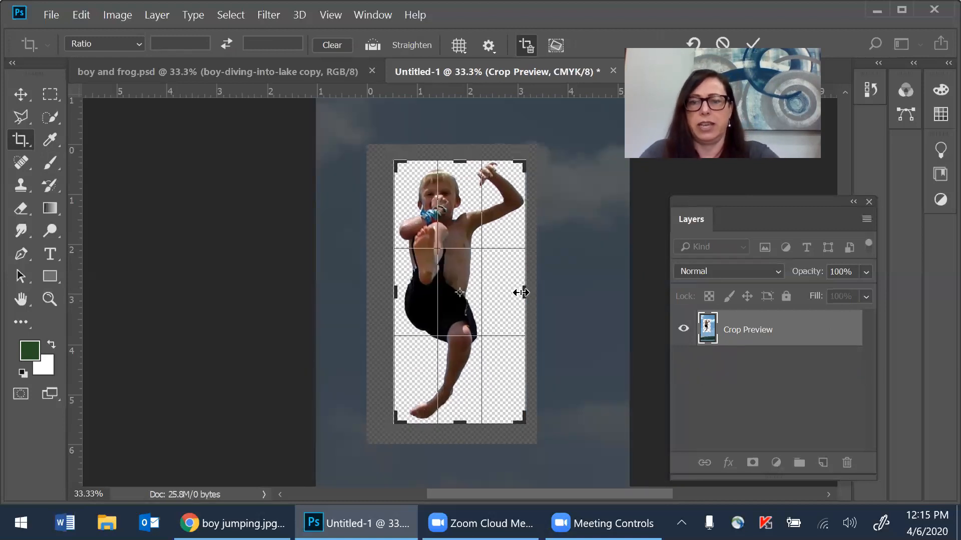
{"action": "key", "text": "Return"}
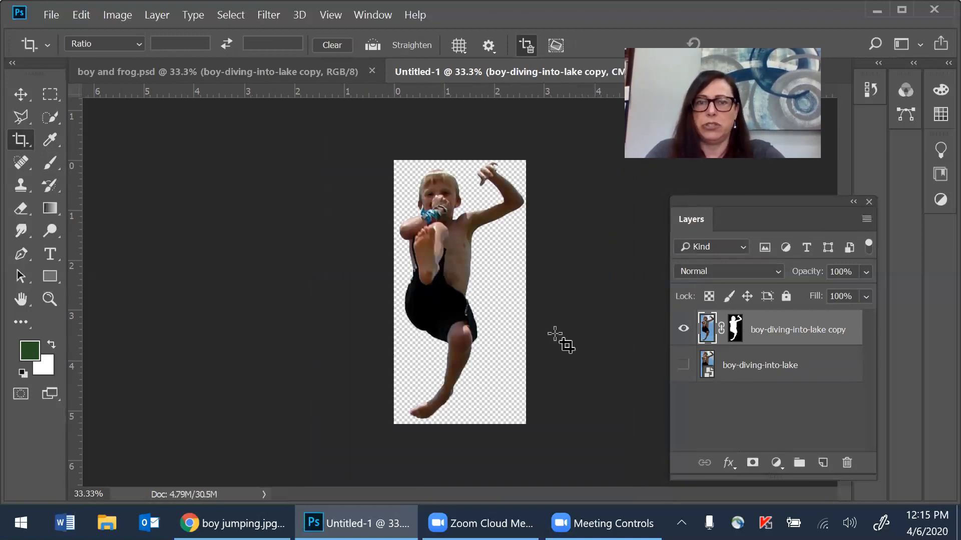
- Save the document as a Photoshop file named boy jumping in the REFLECTION.boy and frog folder, with Maximize Compatibility on
{"action": "left_click", "coordinate": [46, 20]}
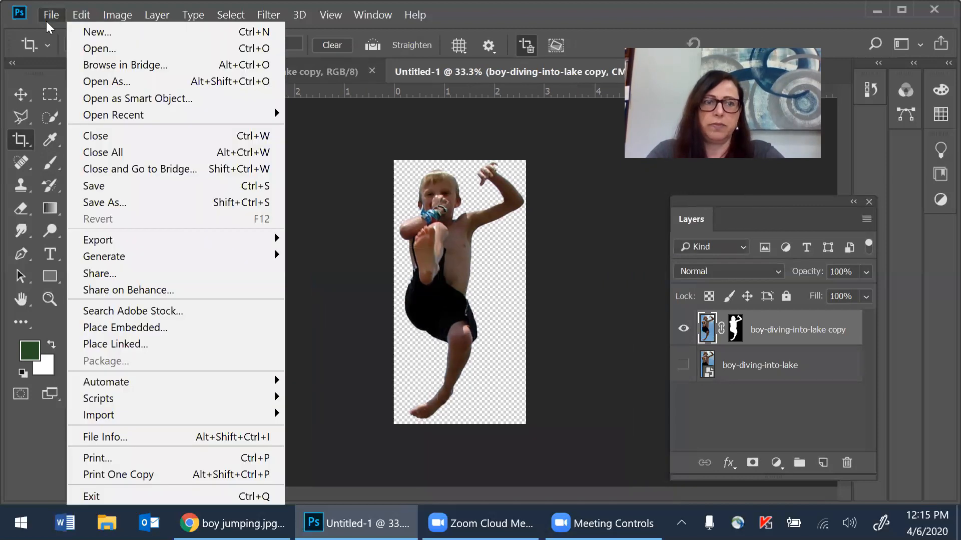
{"action": "left_click", "coordinate": [129, 202]}
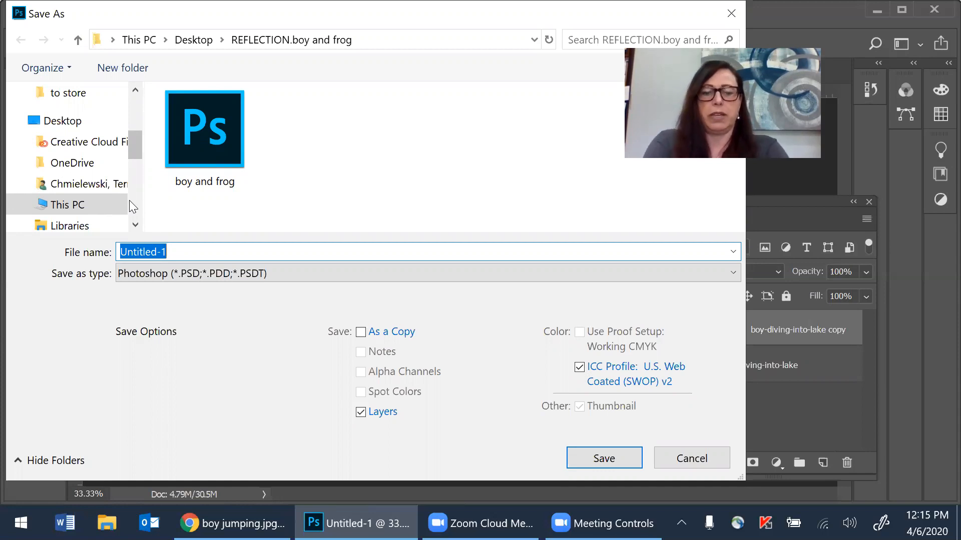
{"action": "scroll", "coordinate": [129, 201], "scroll_direction": "down", "scroll_amount": 2}
{"action": "type", "text": "boy"}
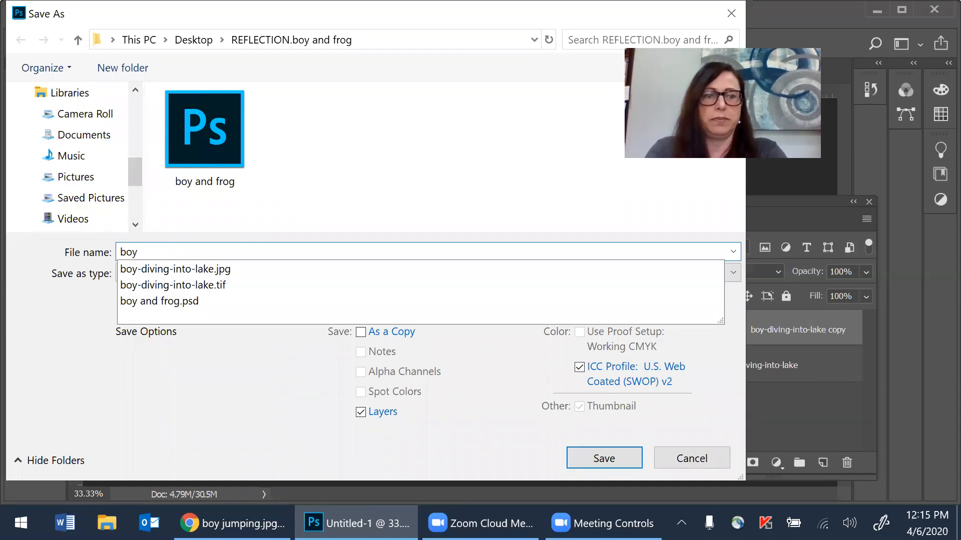
{"action": "type", "text": " jumping"}
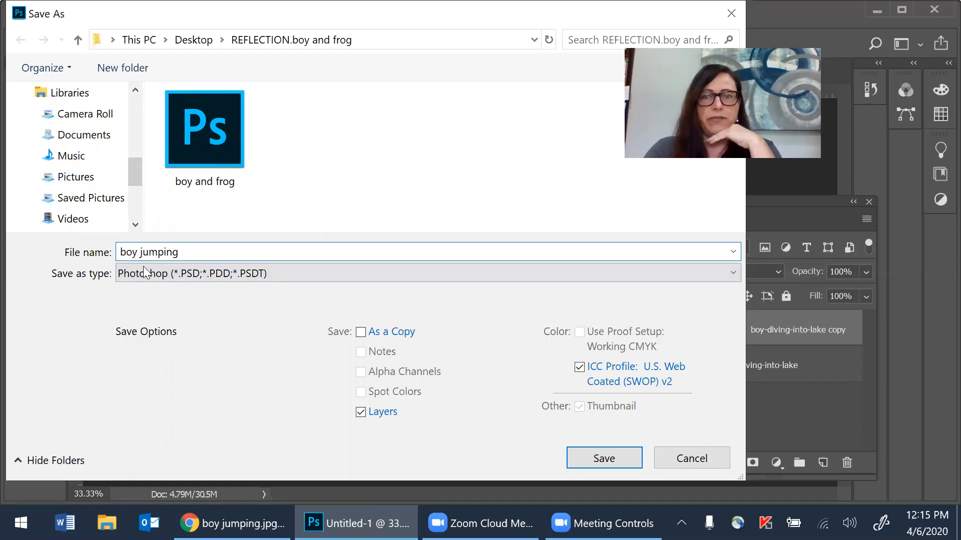
{"action": "left_click", "coordinate": [597, 461]}
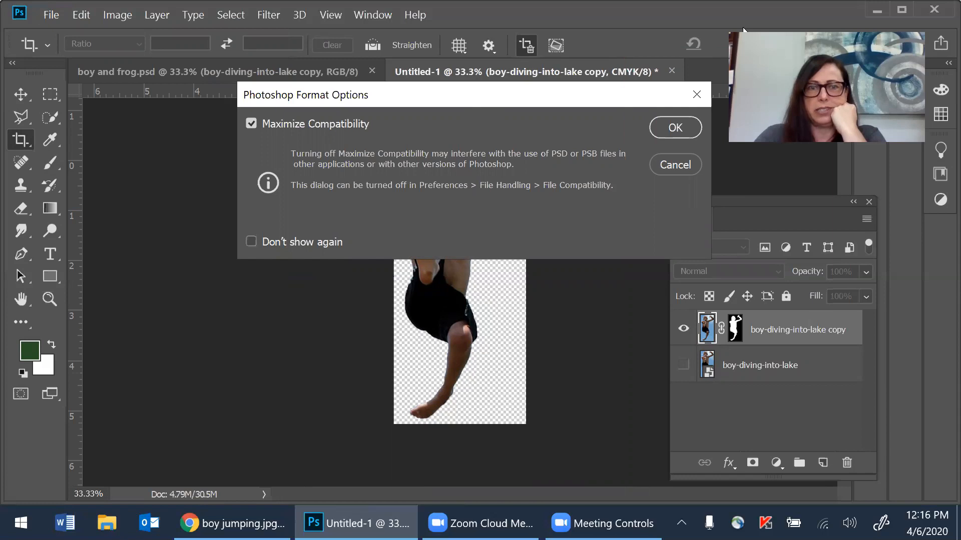
{"action": "left_click", "coordinate": [683, 127]}
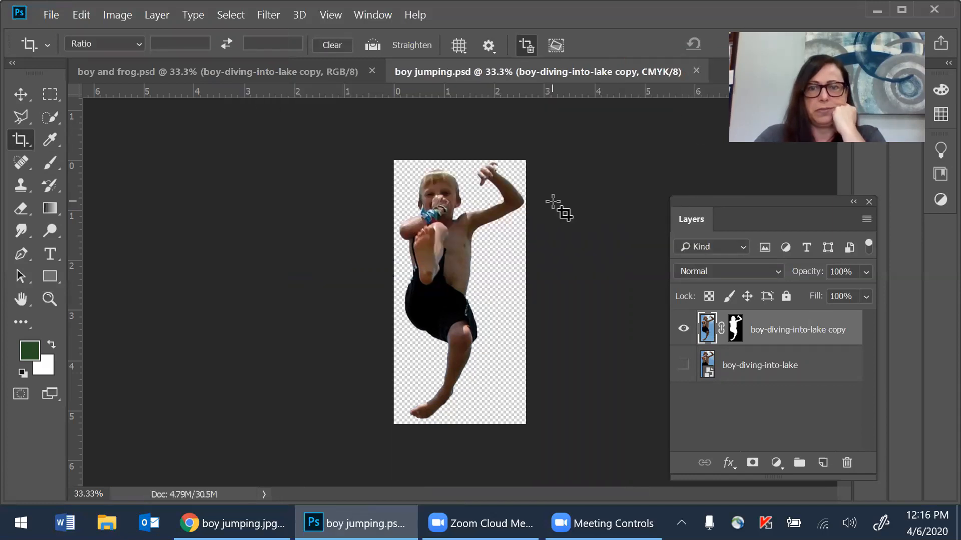
- Save the cutout as a TIFF named boy jumping with layers, transparency, no image compression, interleaved pixels, IBM PC byte order and RLE layer compression
{"action": "left_click", "coordinate": [45, 12]}
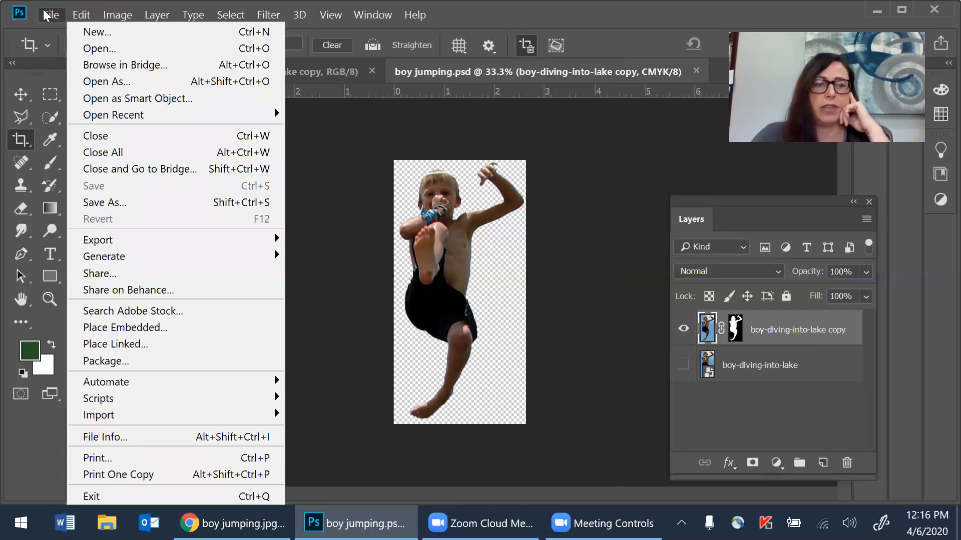
{"action": "left_click", "coordinate": [142, 198]}
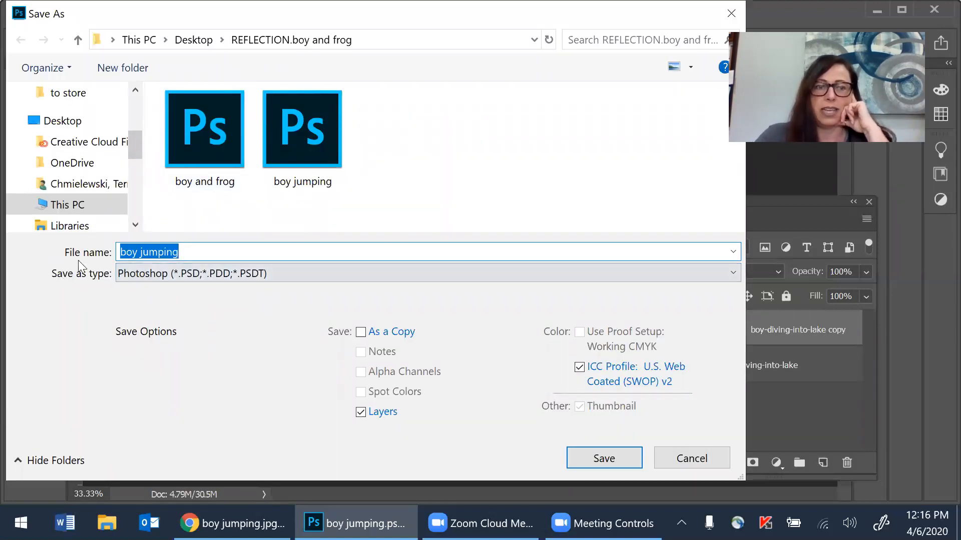
{"action": "left_click", "coordinate": [206, 273]}
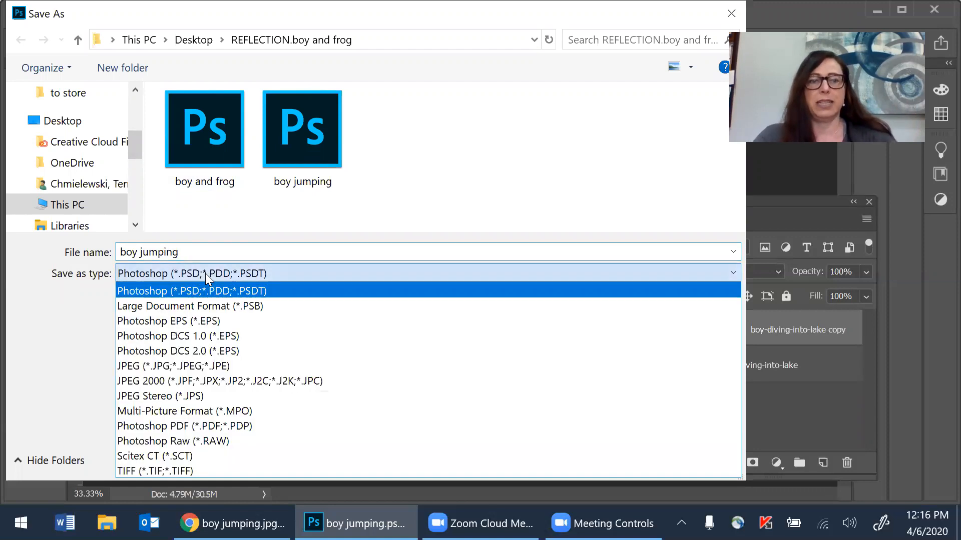
{"action": "left_click", "coordinate": [191, 469]}
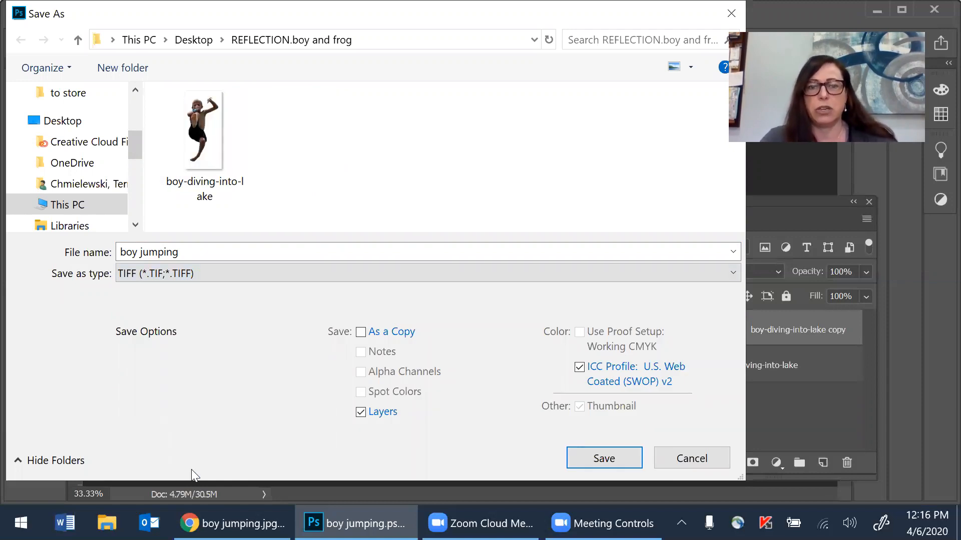
{"action": "left_click", "coordinate": [610, 462]}
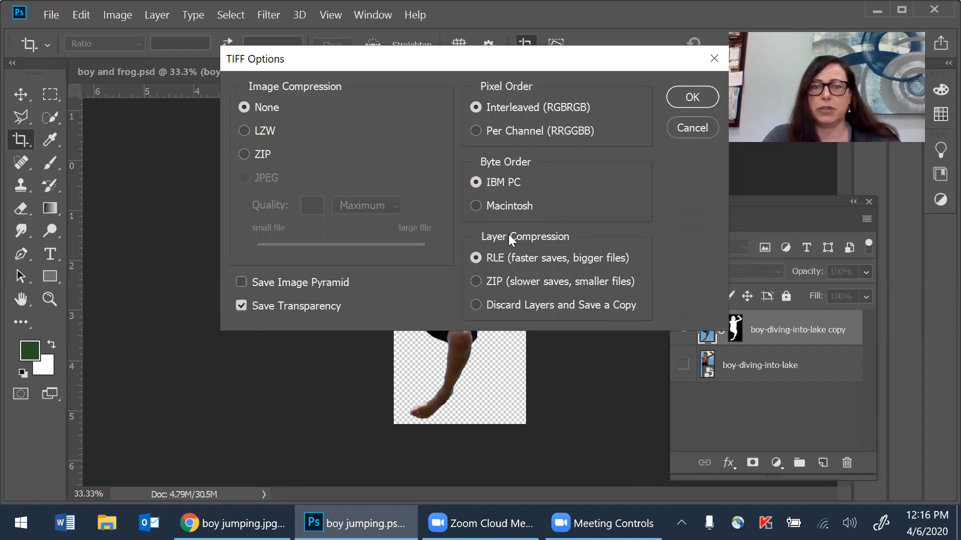
{"action": "left_click", "coordinate": [692, 98]}
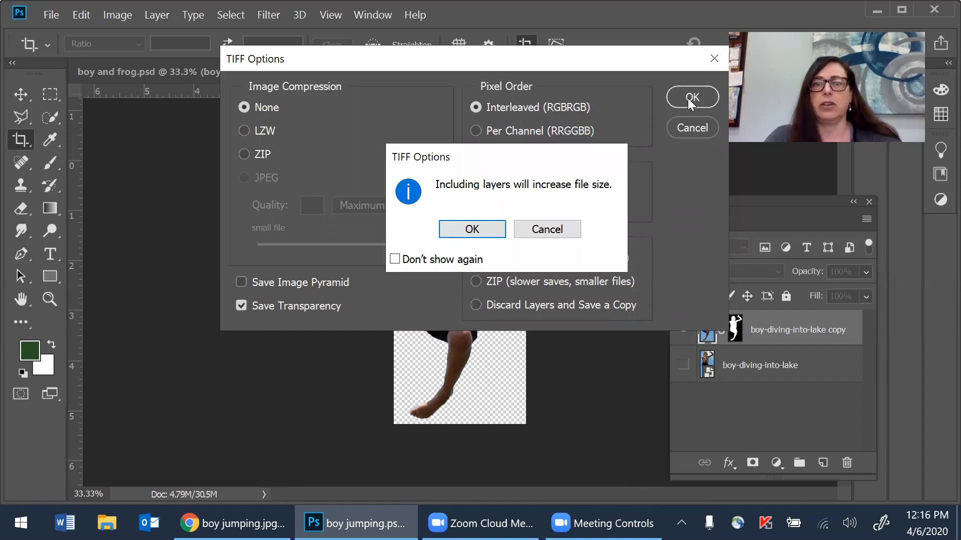
{"action": "left_click", "coordinate": [464, 230]}
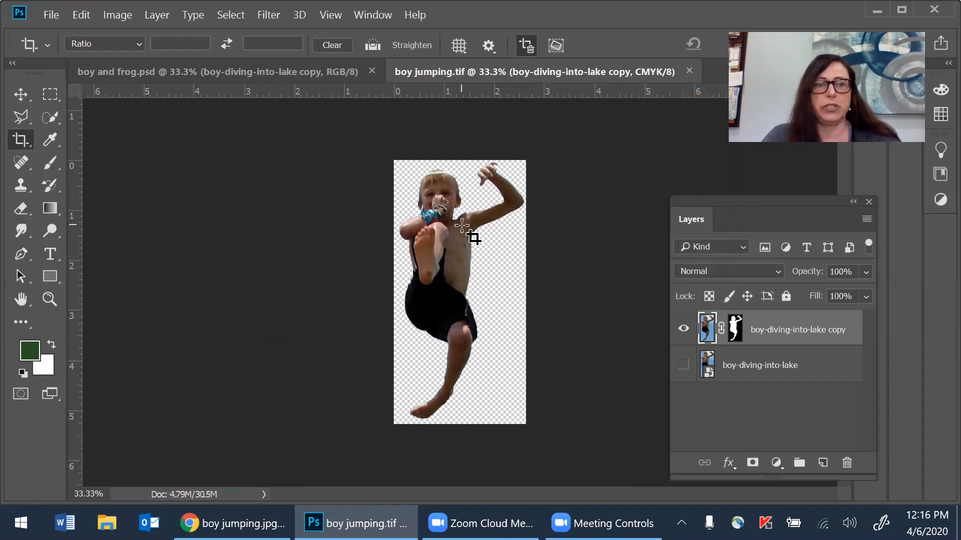
- Create a new 18 x 12 inch landscape document at 300 pixels/inch, 8-bit CMYK Color, with a transparent background
{"action": "left_click", "coordinate": [56, 16]}
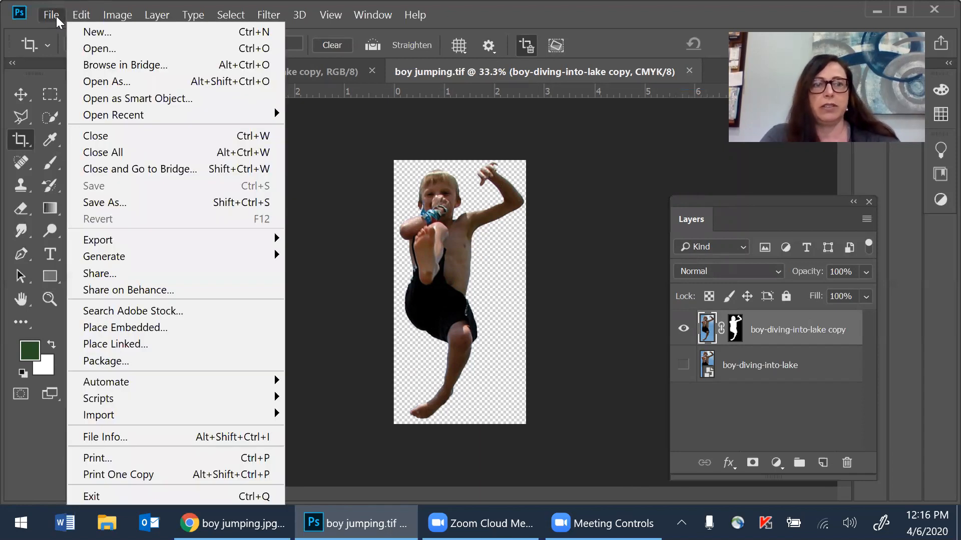
{"action": "mouse_move", "coordinate": [69, 19]}
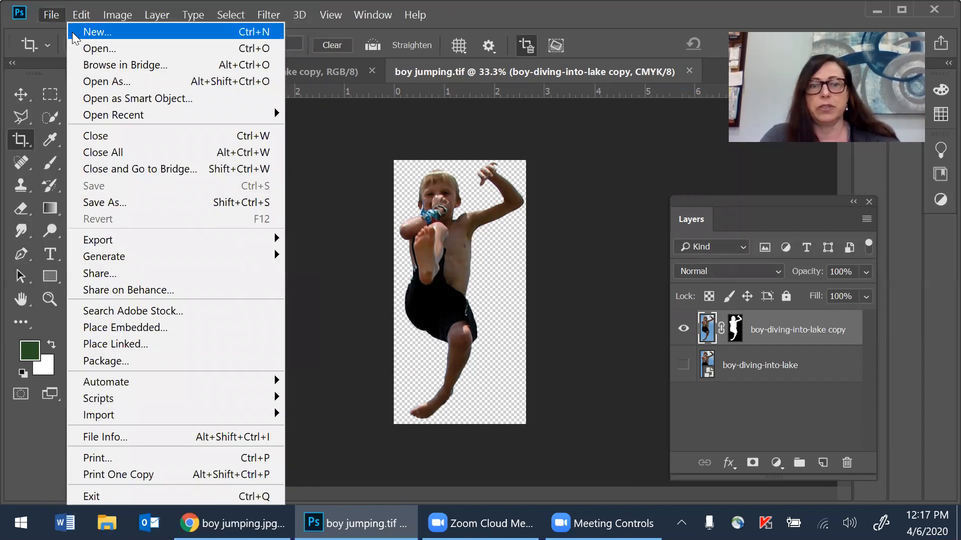
{"action": "left_click", "coordinate": [72, 33]}
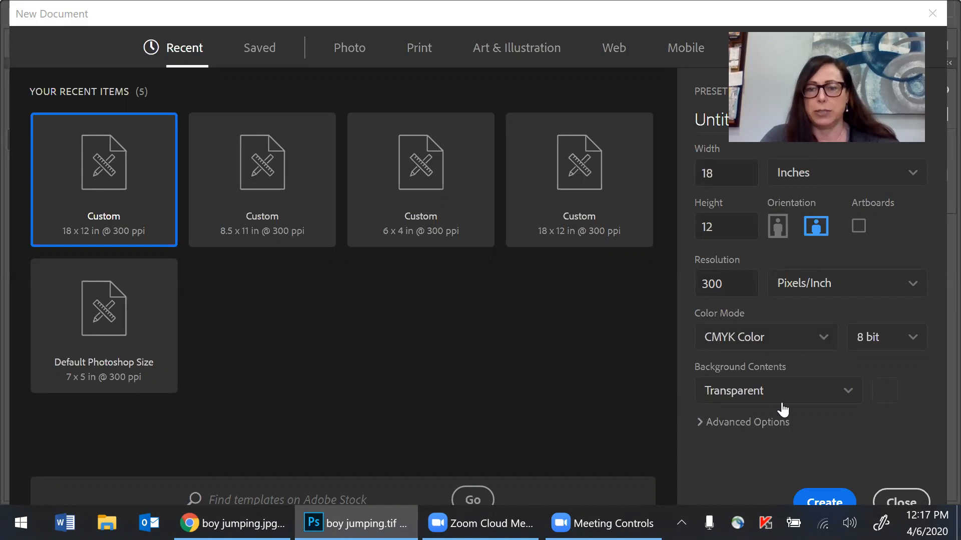
{"action": "left_click", "coordinate": [823, 487]}
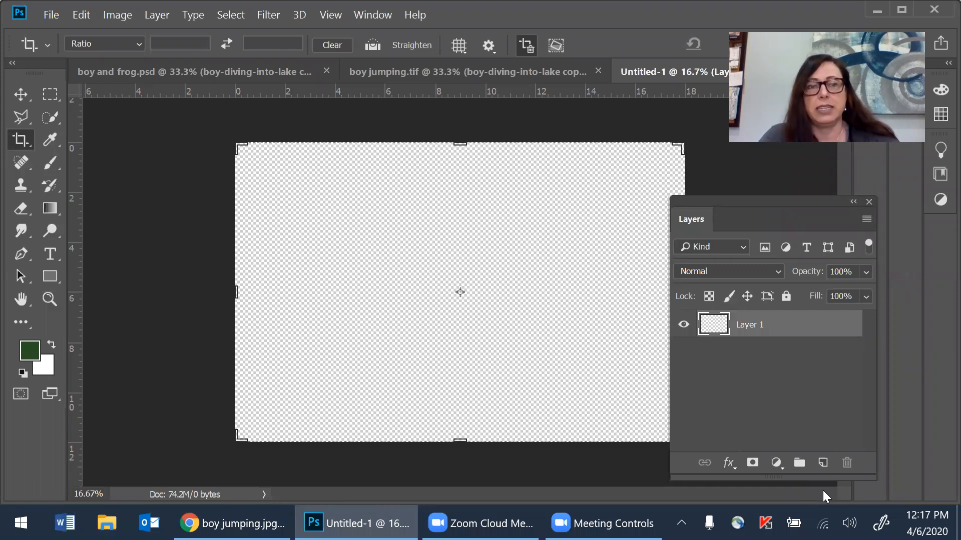
- Place the frog background image from the REFLECTION.boy and frog folder as an embedded object filling the new canvas
{"action": "left_click", "coordinate": [49, 16]}
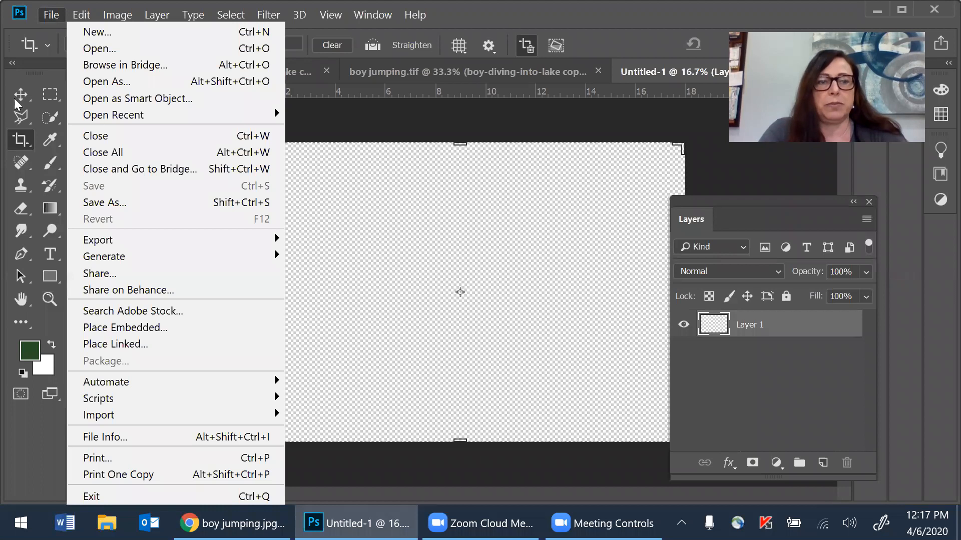
{"action": "left_click", "coordinate": [92, 328]}
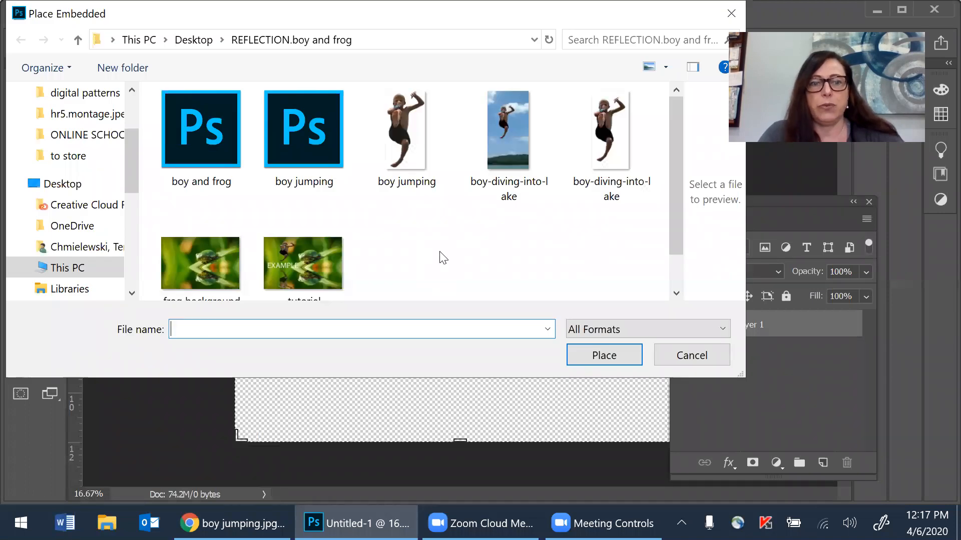
{"action": "scroll", "coordinate": [226, 227], "scroll_direction": "down", "scroll_amount": 1}
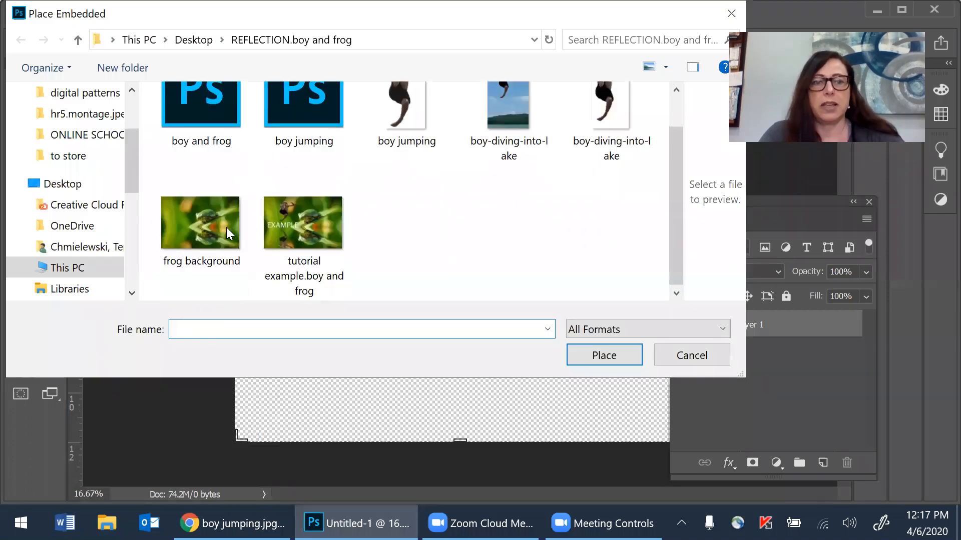
{"action": "left_click", "coordinate": [194, 226]}
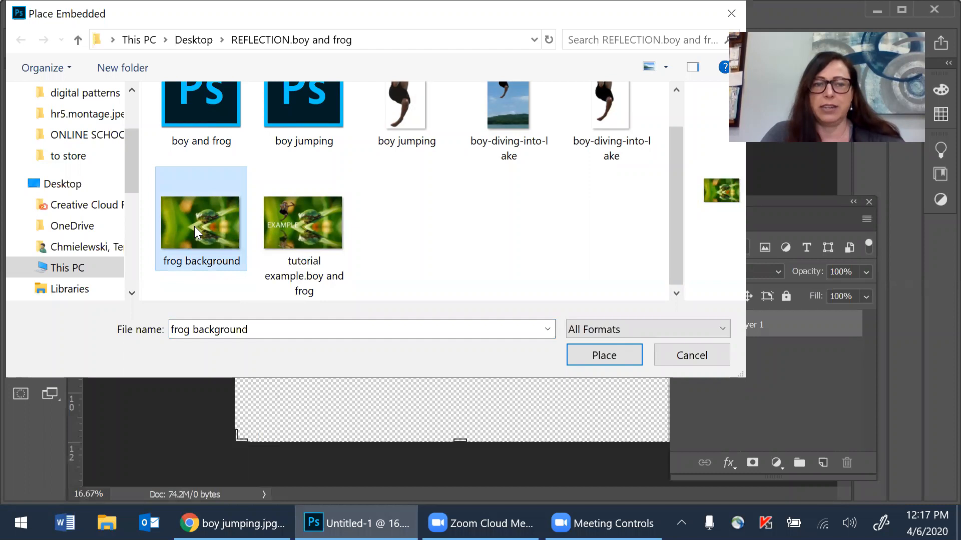
{"action": "left_click", "coordinate": [613, 356]}
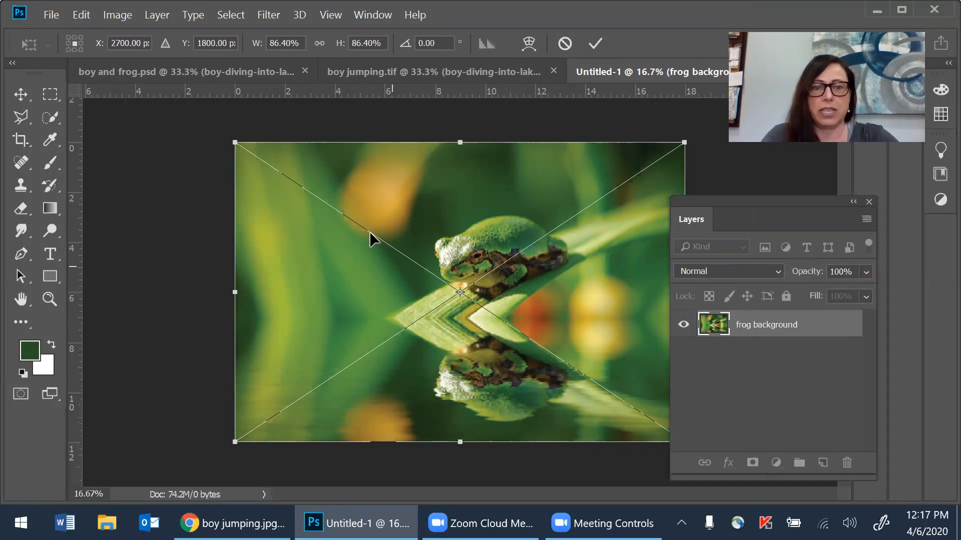
{"action": "key", "text": "Return"}
{"action": "key", "text": "c"}
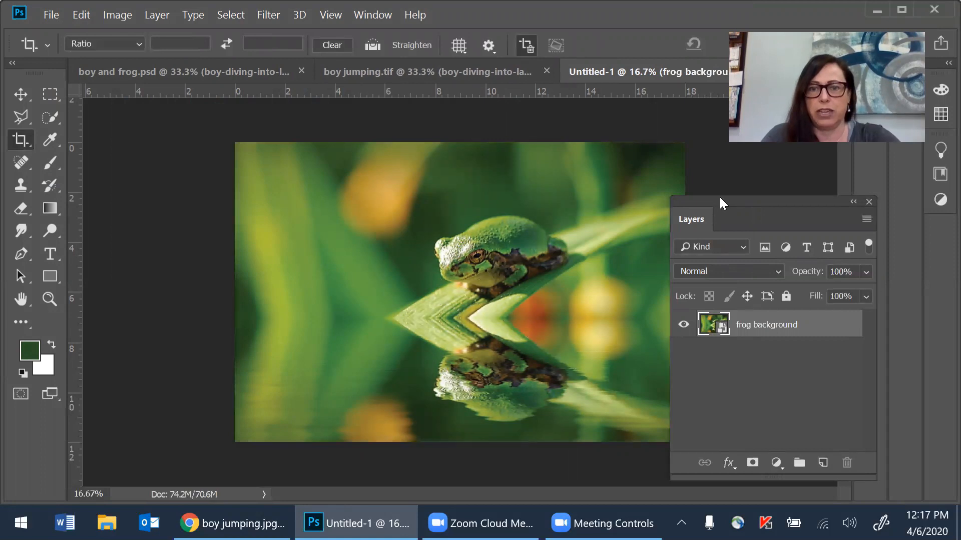
- Scale the frog background layer proportionally to about 87% so it extends slightly past the canvas's upper-left corner
{"action": "left_click_drag", "start_coordinate": [719, 199], "coordinate": [766, 204]}
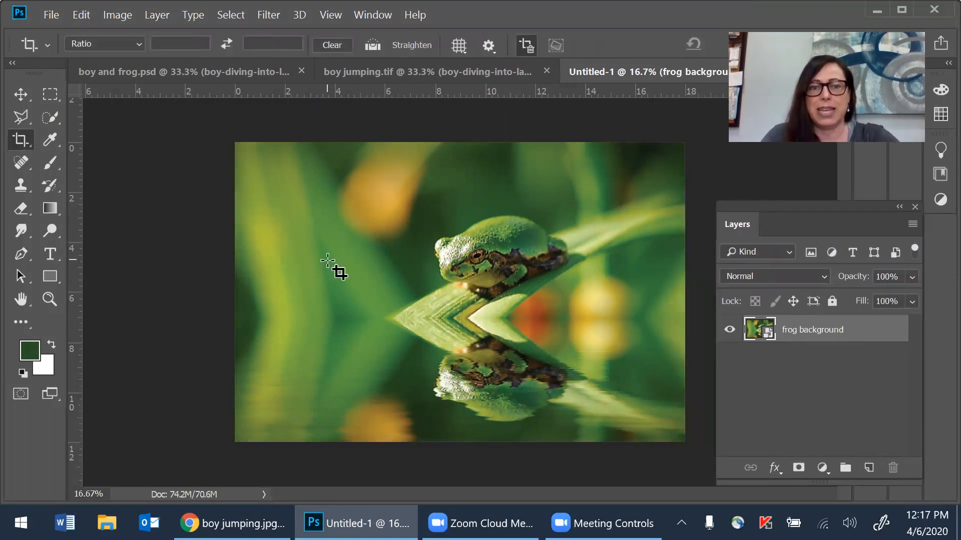
{"action": "left_click", "coordinate": [12, 97]}
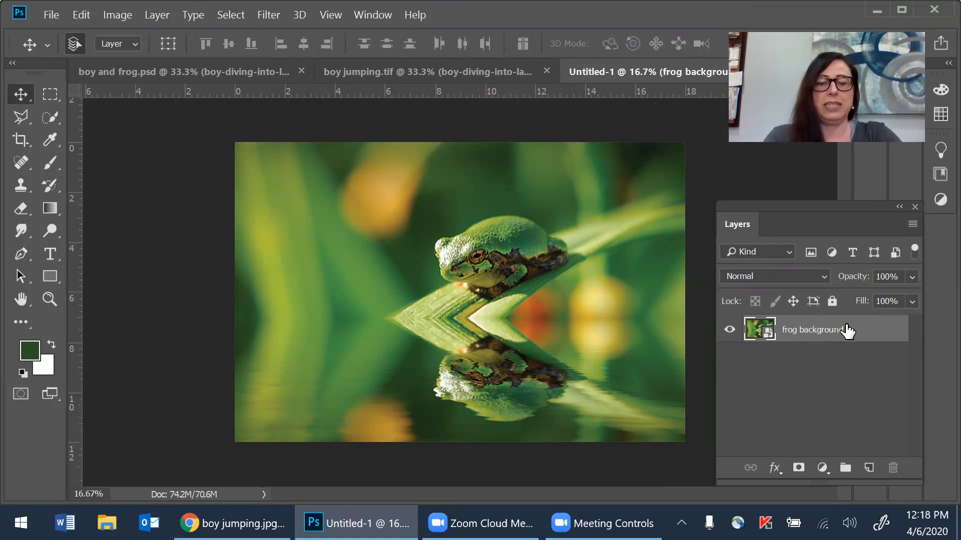
{"action": "key", "text": "ctrl+t"}
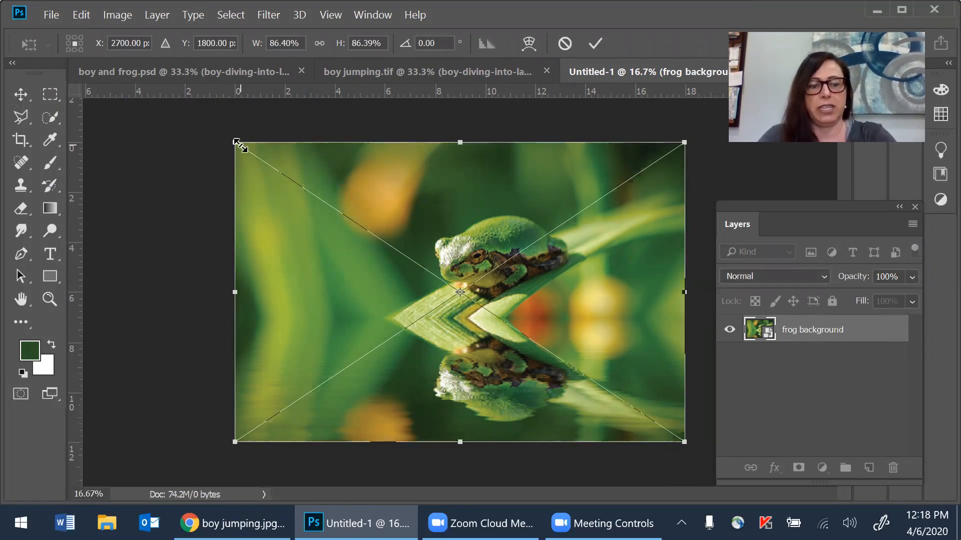
{"action": "mouse_move", "coordinate": [239, 144]}
{"action": "left_mouse_down"}
{"action": "mouse_move", "coordinate": [330, 210]}
{"action": "mouse_move", "coordinate": [265, 159]}
{"action": "mouse_move", "coordinate": [231, 146]}
{"action": "left_mouse_up"}
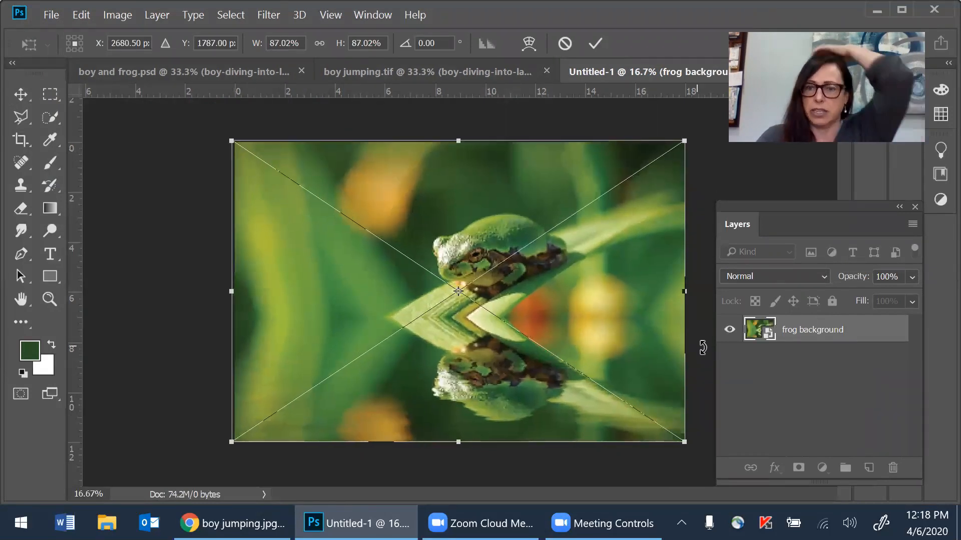
{"action": "left_click", "coordinate": [595, 44]}
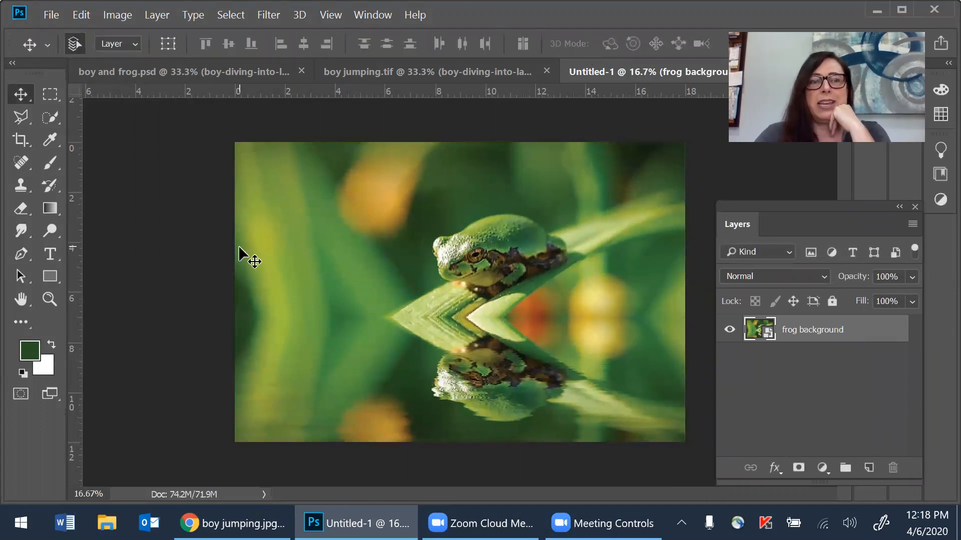
- Place the cut-out boy-diving-into-lake image with no sky background as an embedded object above the frog background
{"action": "left_click", "coordinate": [51, 15]}
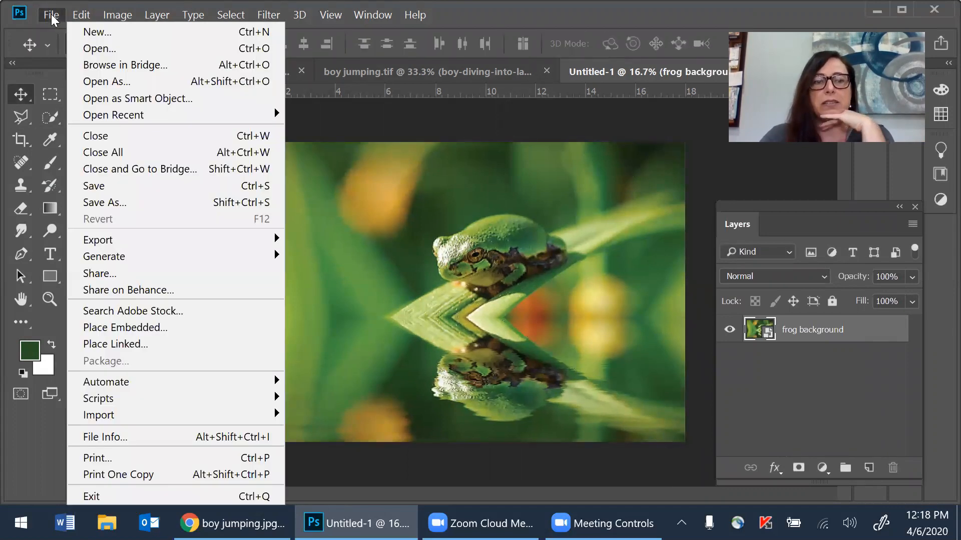
{"action": "left_click", "coordinate": [142, 328]}
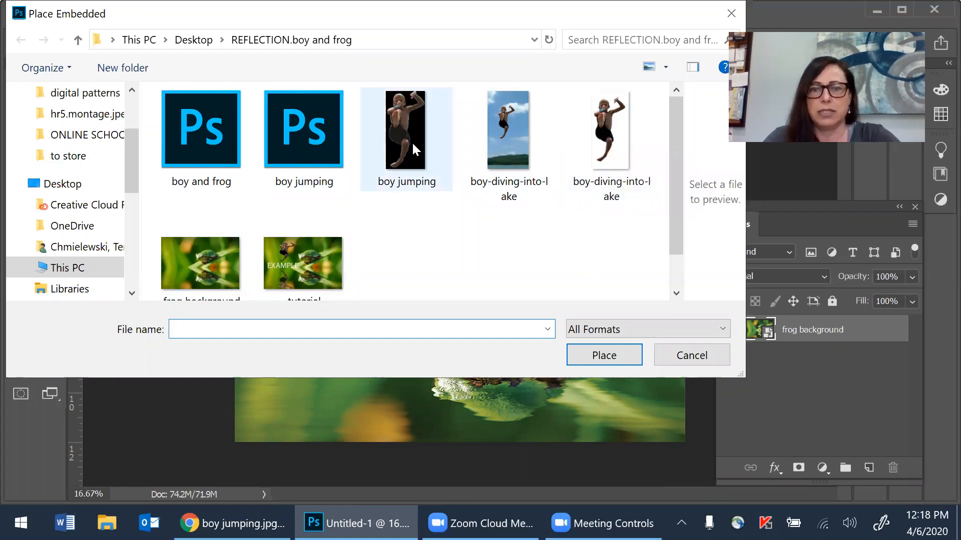
{"action": "left_click", "coordinate": [610, 151]}
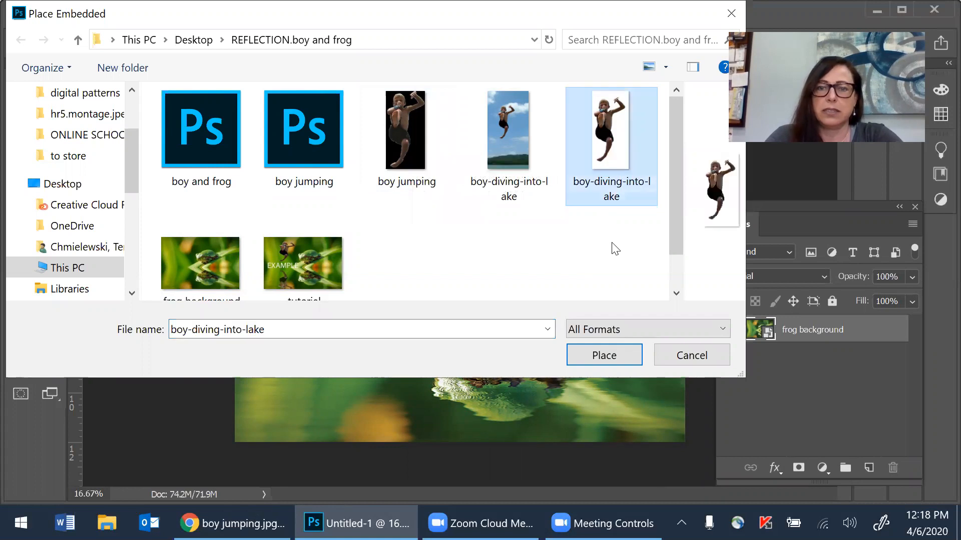
{"action": "left_click", "coordinate": [604, 356]}
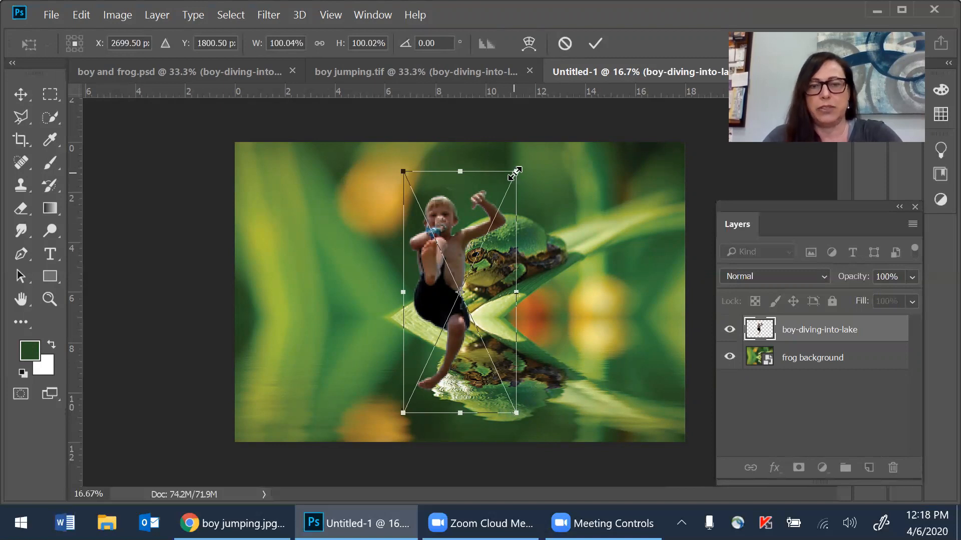
- Scale the placed boy proportionally to about 72% and move him to the canvas's upper edge, up and left of the frog
{"action": "left_click_drag", "start_coordinate": [513, 172], "coordinate": [457, 255]}
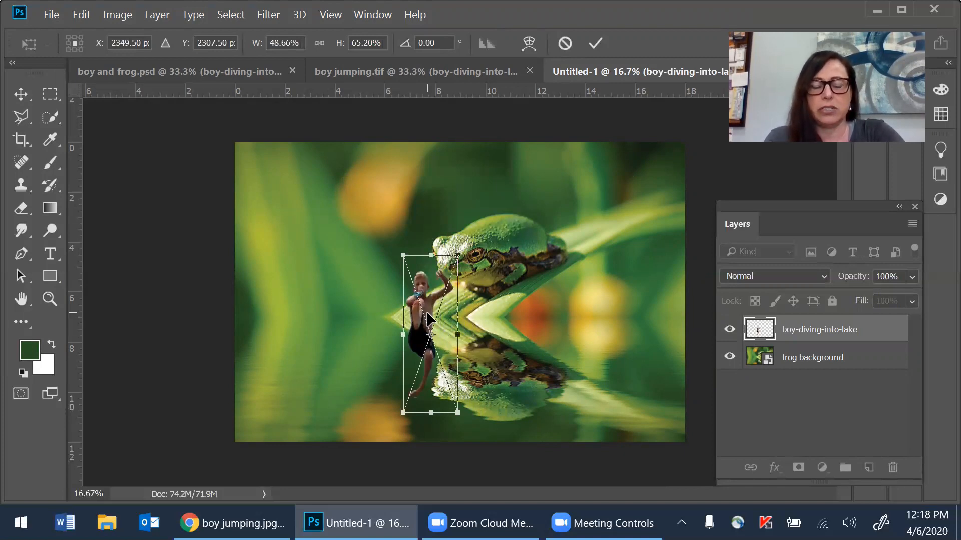
{"action": "key", "text": "ctrl+z"}
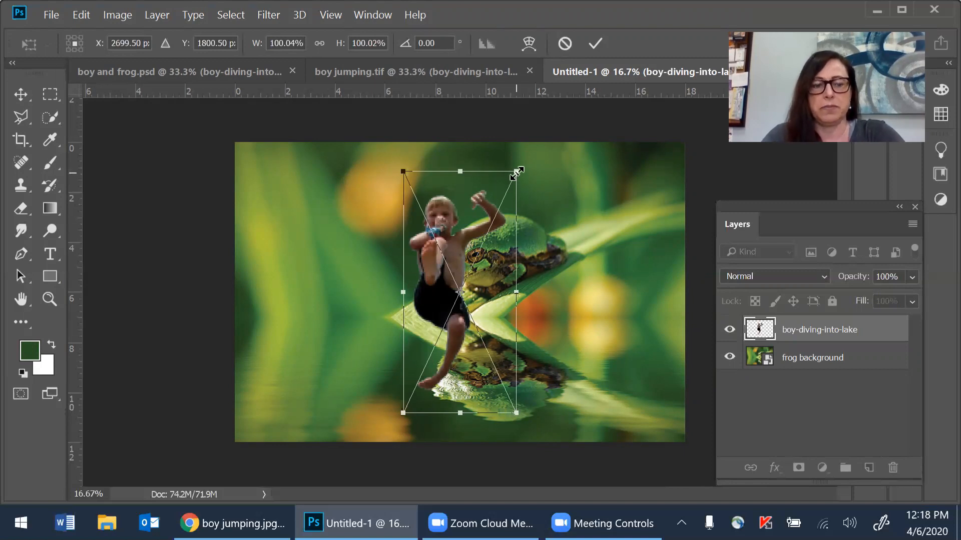
{"action": "left_click_drag", "start_coordinate": [518, 171], "coordinate": [478, 238]}
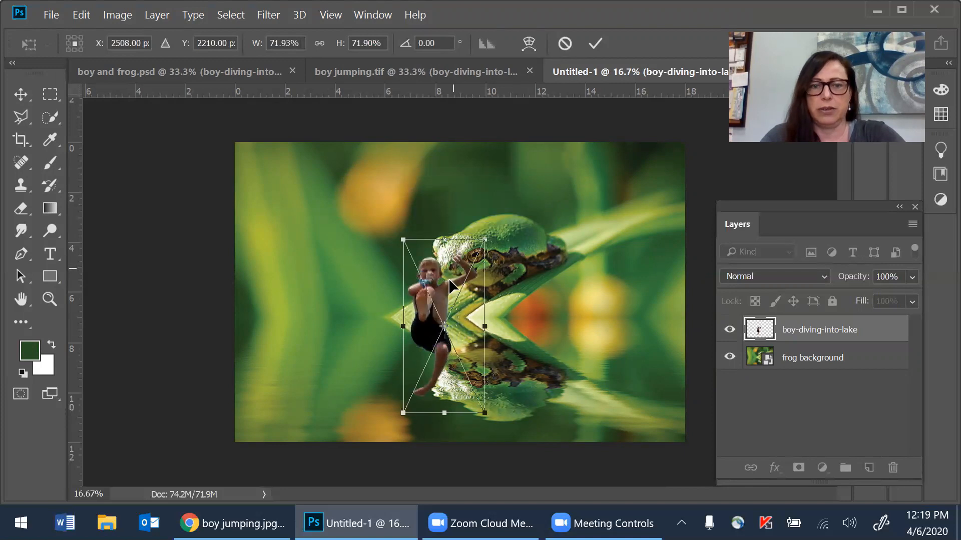
{"action": "left_click_drag", "start_coordinate": [440, 297], "coordinate": [376, 203]}
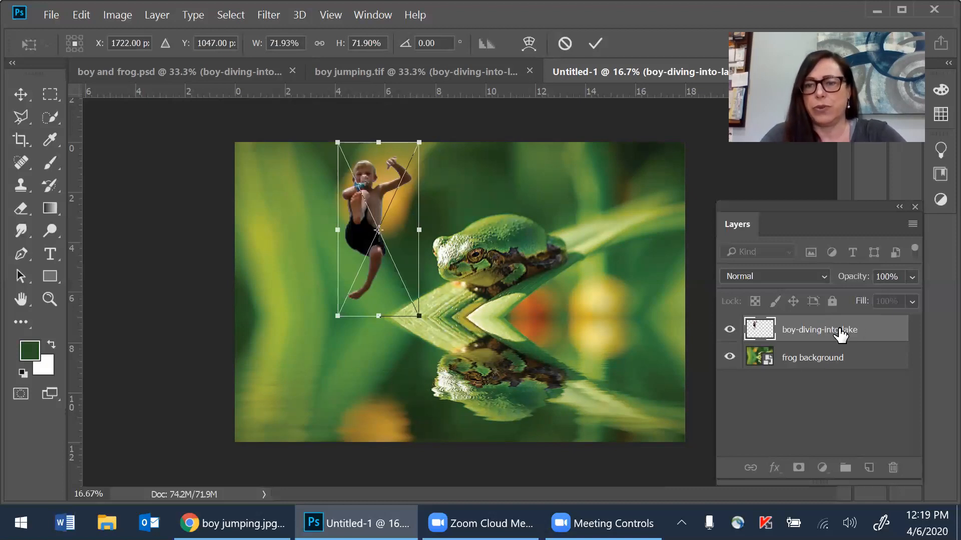
{"action": "left_click", "coordinate": [593, 48]}
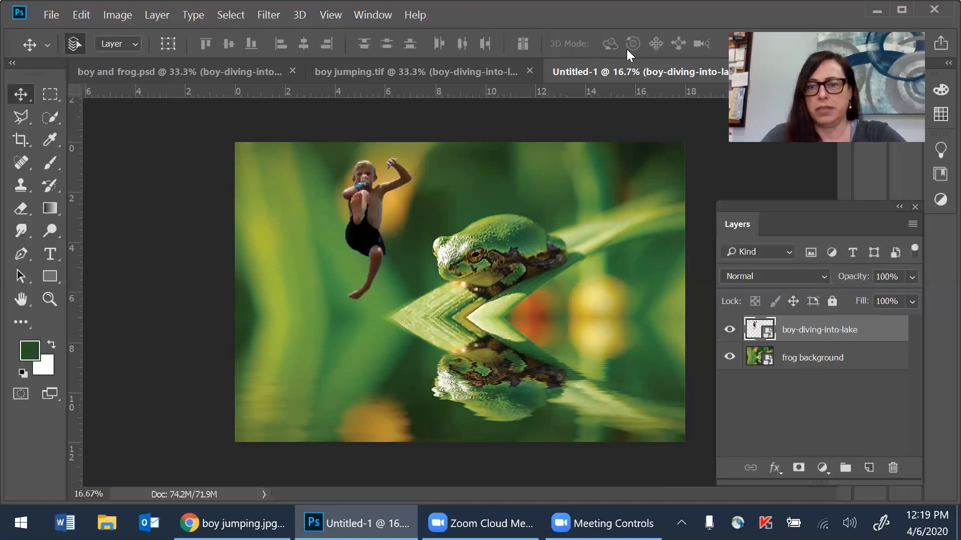
- Duplicate the boy-diving-into-lake layer within the Untitled-1 document, keeping the suggested copy name
{"action": "right_click", "coordinate": [840, 332]}
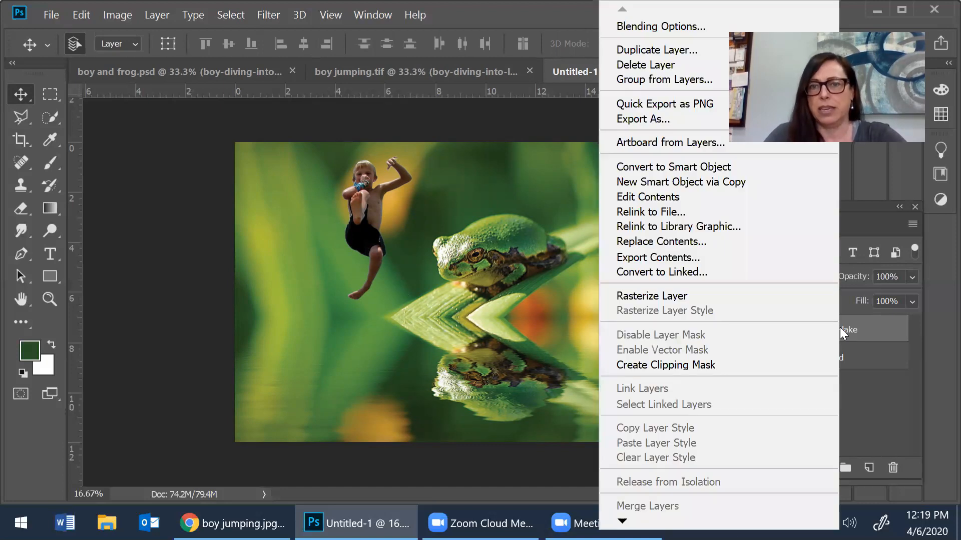
{"action": "left_click", "coordinate": [720, 45]}
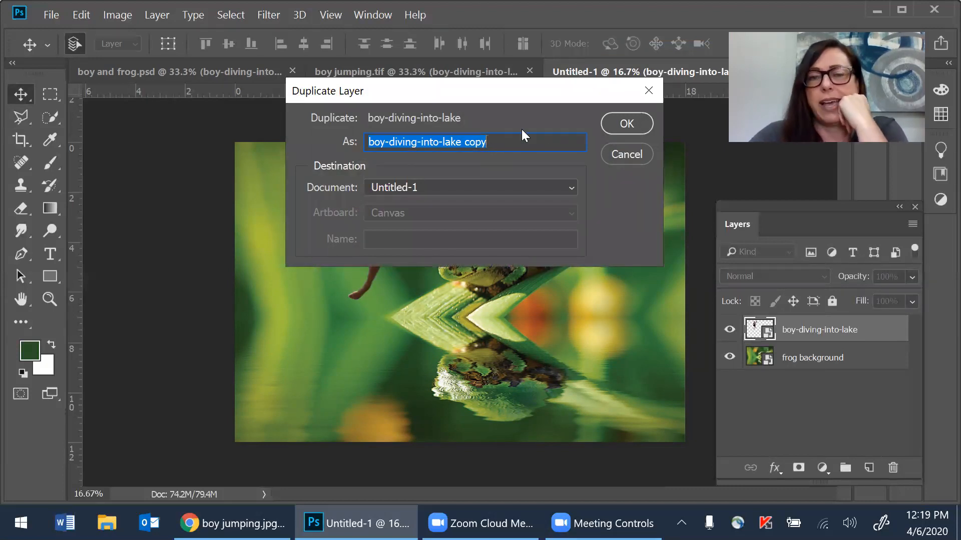
{"action": "left_click", "coordinate": [627, 124]}
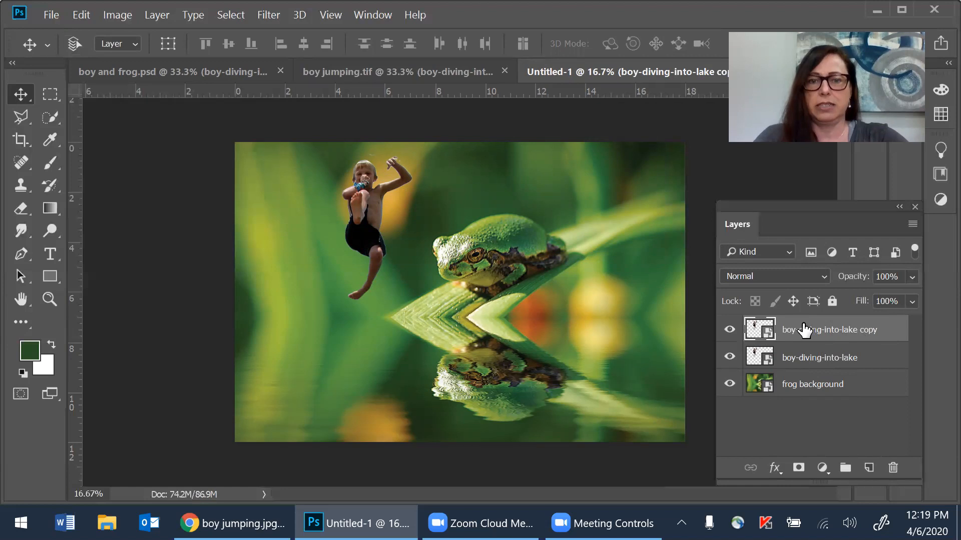
{"action": "key", "text": "ctrl+t"}
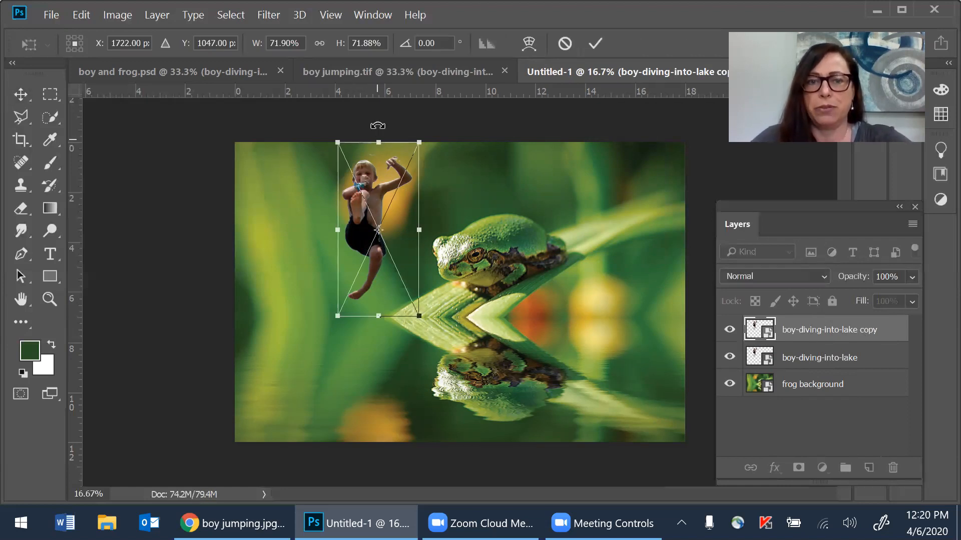
{"action": "left_click_drag", "start_coordinate": [379, 142], "coordinate": [367, 473]}
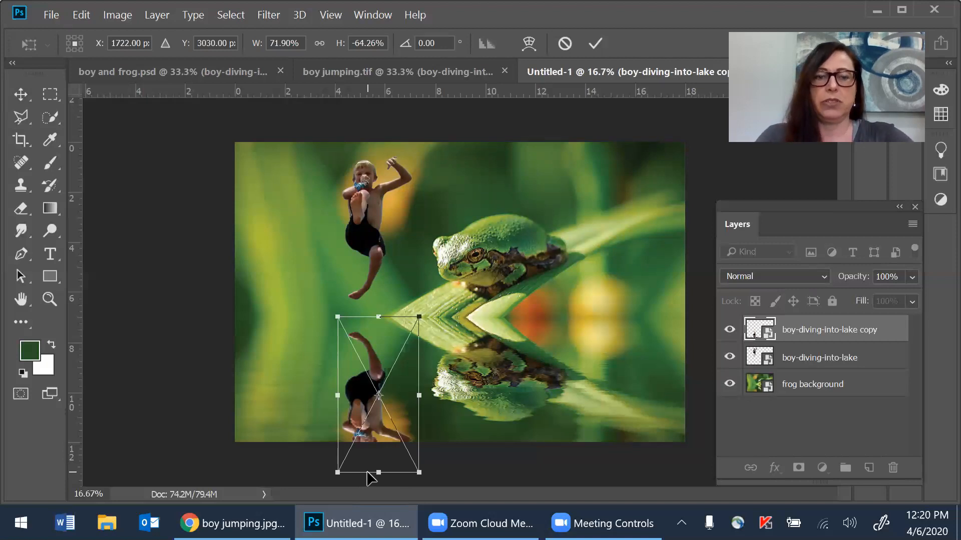
{"action": "key", "text": "Return"}
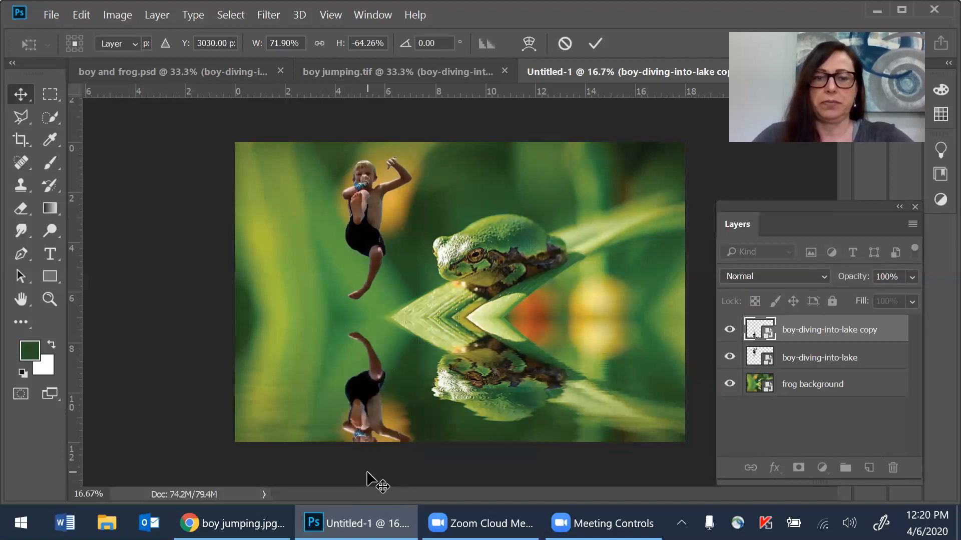
{"action": "key", "text": "ctrl+z"}
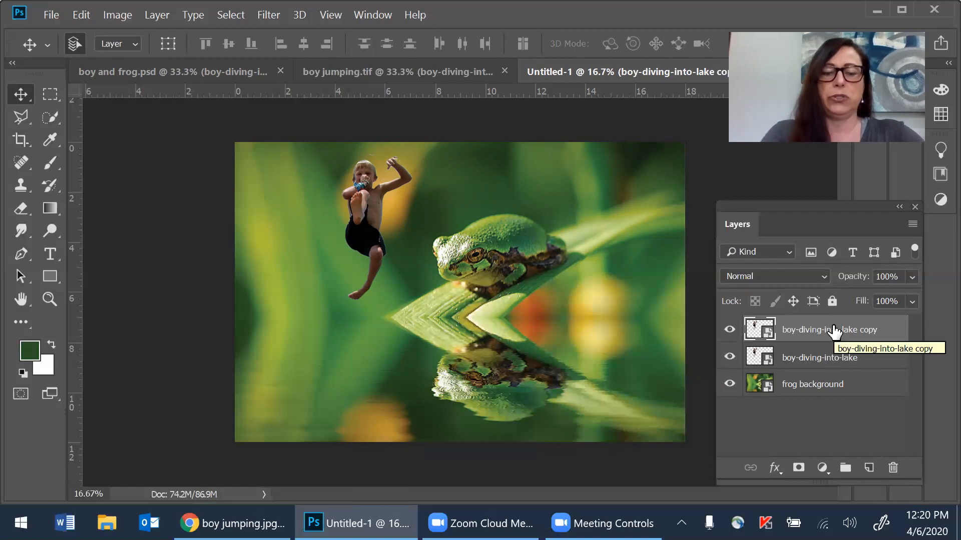
- Flip the copied boy upside down beneath the original, at about -59% height, and reduce the copy's opacity to 68%
{"action": "key", "text": "ctrl+t"}
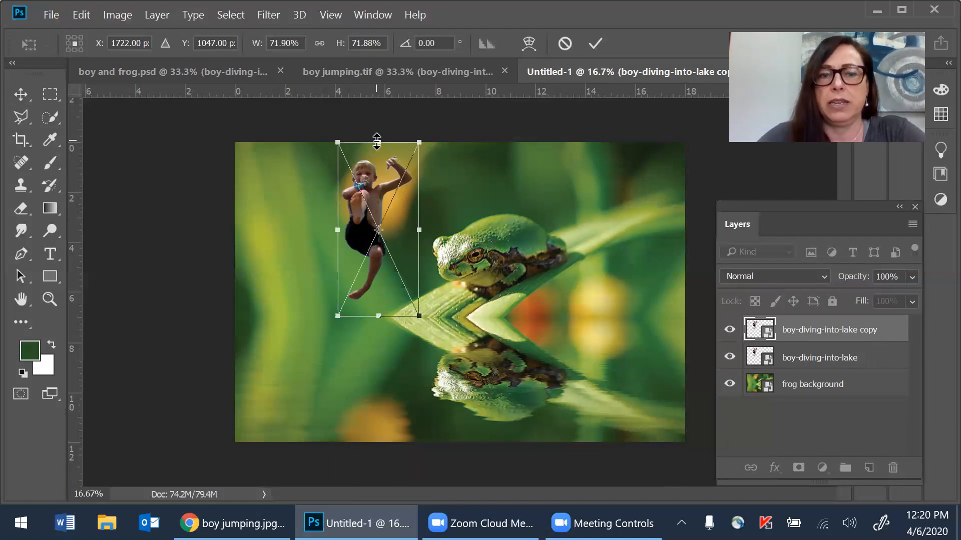
{"action": "left_click_drag", "start_coordinate": [377, 142], "coordinate": [371, 459]}
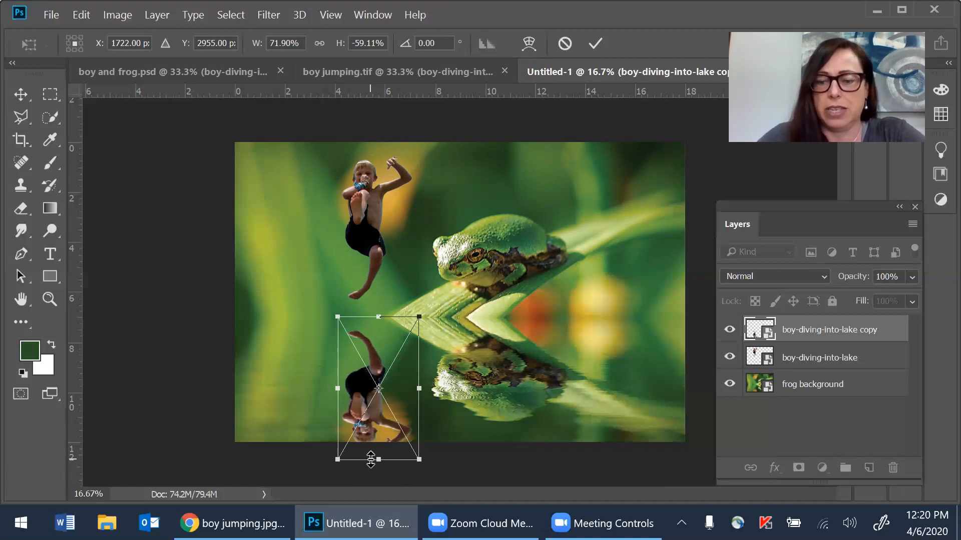
{"action": "key", "text": "Return"}
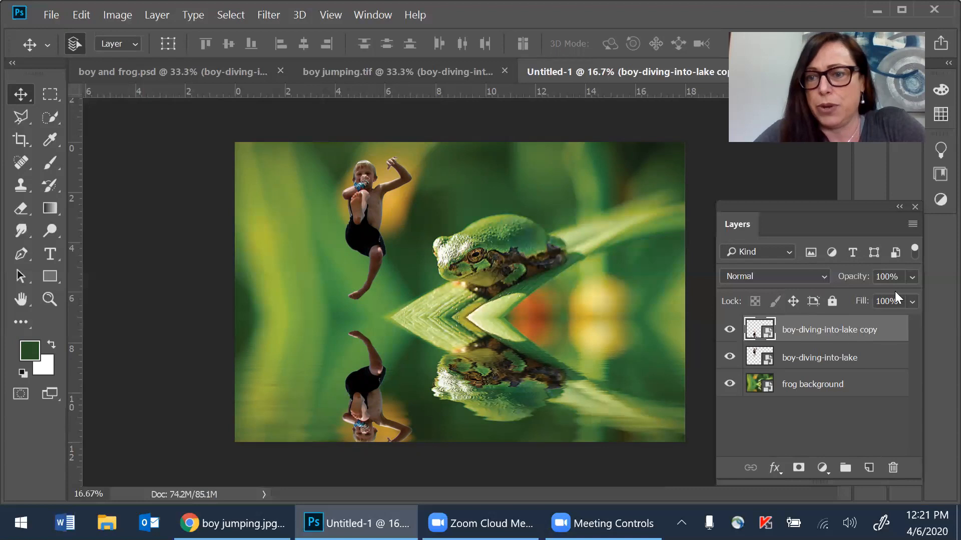
{"action": "left_click", "coordinate": [912, 278]}
{"action": "left_click_drag", "start_coordinate": [908, 294], "coordinate": [883, 301]}
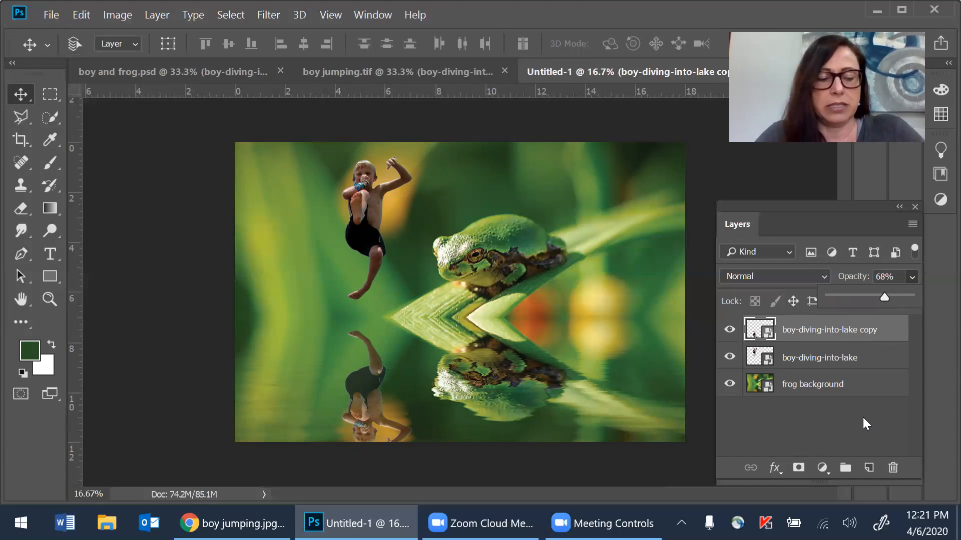
- Examine the boy's smooth-edged reflection up close against the rippled edges of the frog's reflection
{"action": "key", "text": "ctrl+equal"}
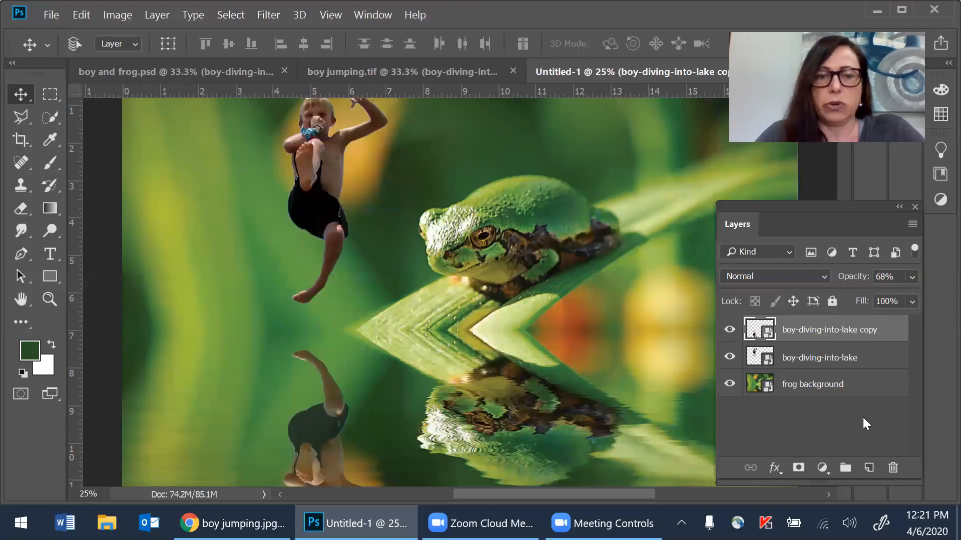
{"action": "key", "text": "ctrl+equal"}
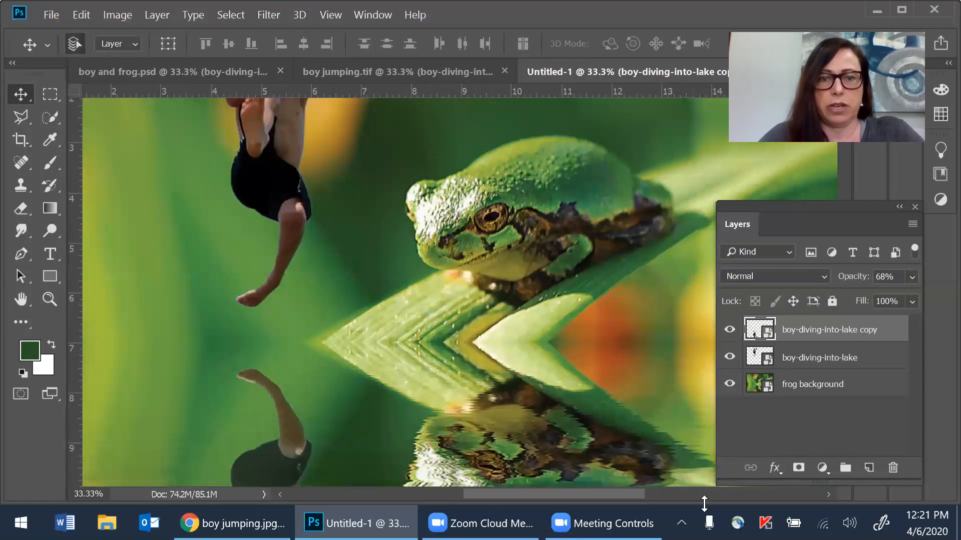
{"action": "scroll", "coordinate": [543, 407], "scroll_direction": "down", "scroll_amount": 3}
{"action": "scroll", "coordinate": [543, 412], "scroll_direction": "down", "scroll_amount": 1}
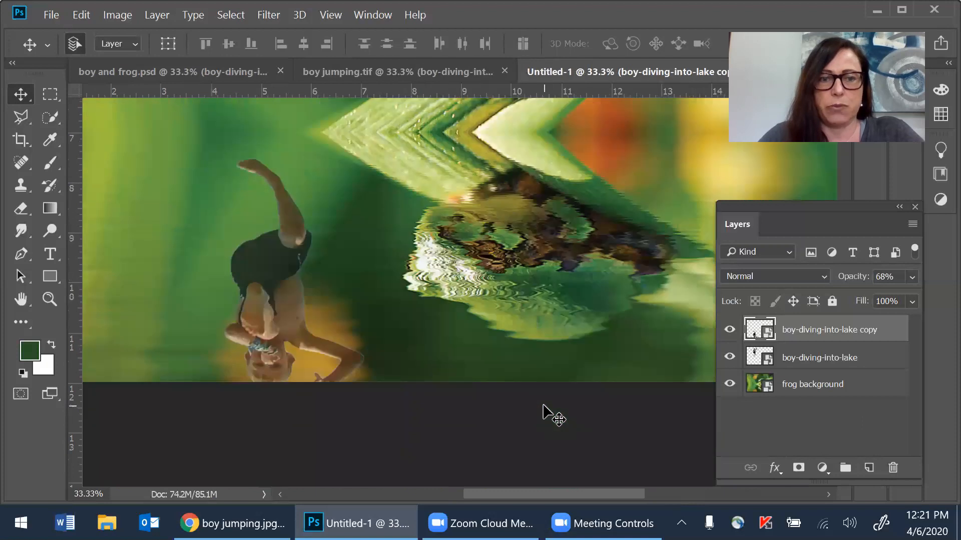
{"action": "scroll", "coordinate": [544, 406], "scroll_direction": "right", "scroll_amount": 1}
{"action": "scroll", "coordinate": [544, 406], "scroll_direction": "left", "scroll_amount": 1}
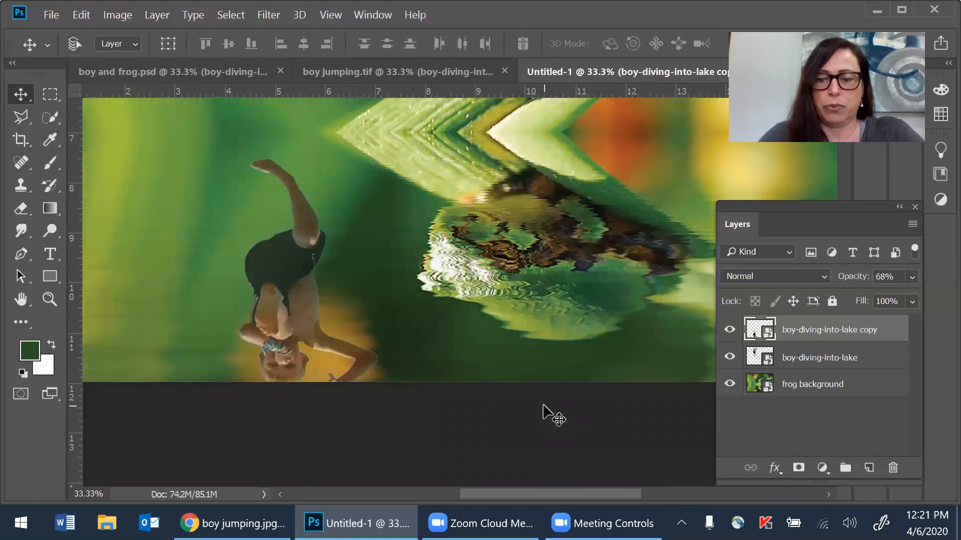
{"action": "scroll", "coordinate": [544, 406], "scroll_direction": "up", "scroll_amount": 1}
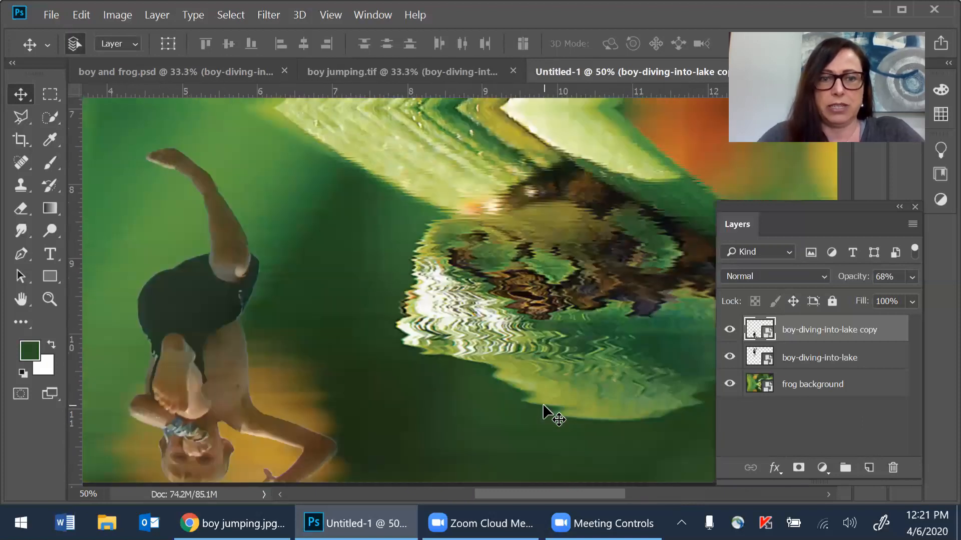
{"action": "scroll", "coordinate": [543, 406], "scroll_direction": "down", "scroll_amount": 1}
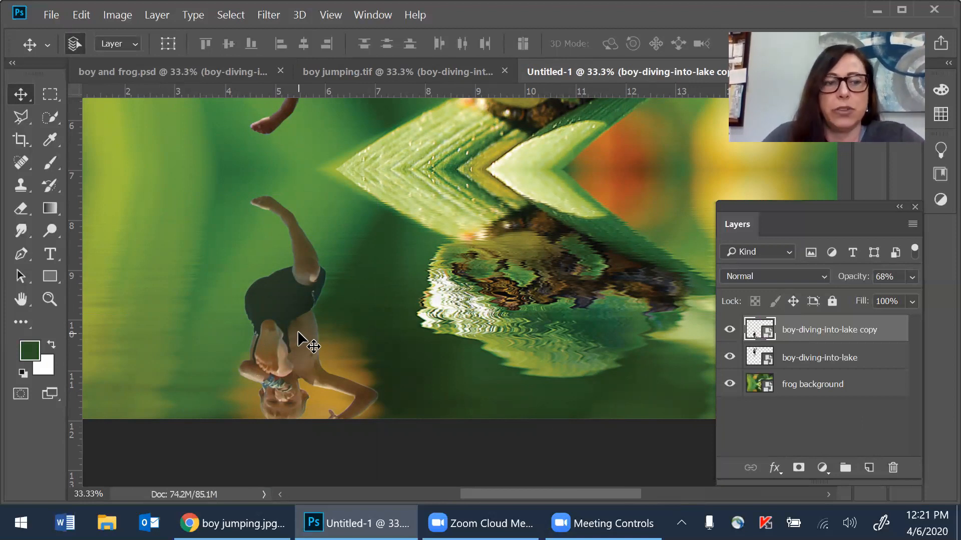
- Choose the Smudge tool and rasterize the boy-diving-into-lake copy smart object so it can be smudged
{"action": "left_click", "coordinate": [21, 234]}
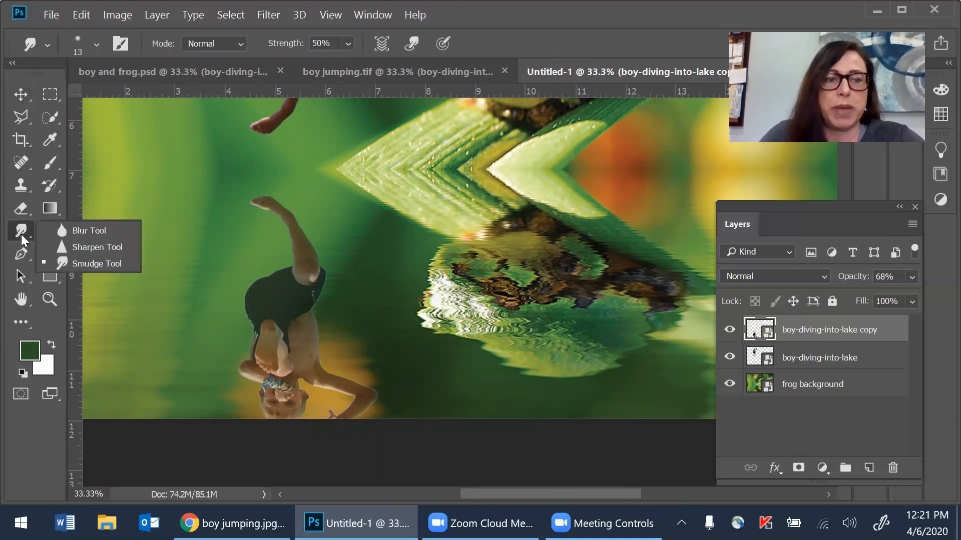
{"action": "left_click", "coordinate": [93, 261]}
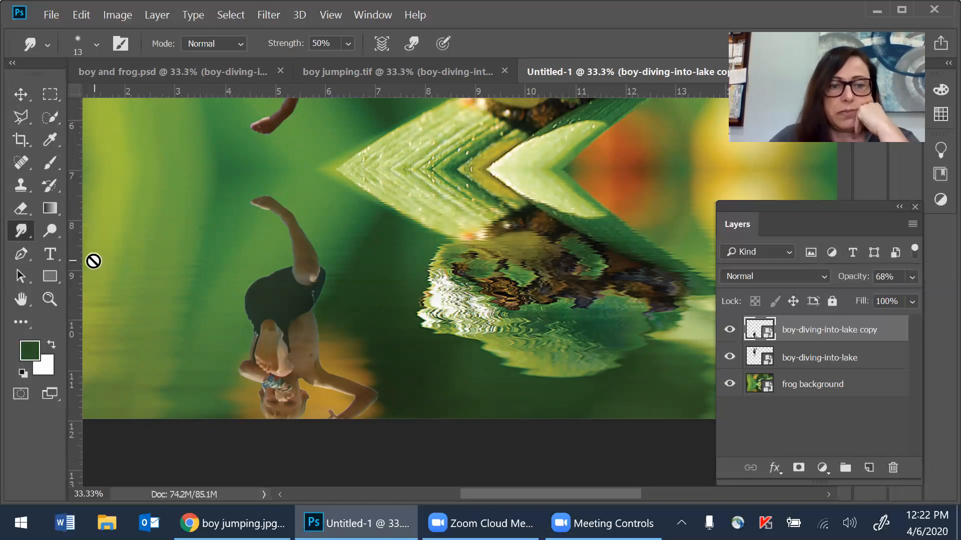
{"action": "left_click", "coordinate": [288, 329]}
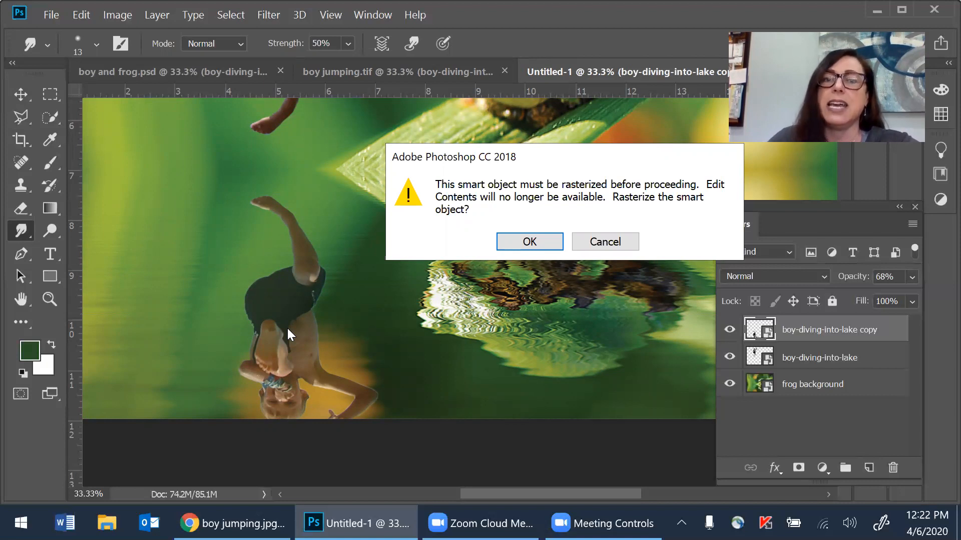
{"action": "left_click", "coordinate": [527, 247]}
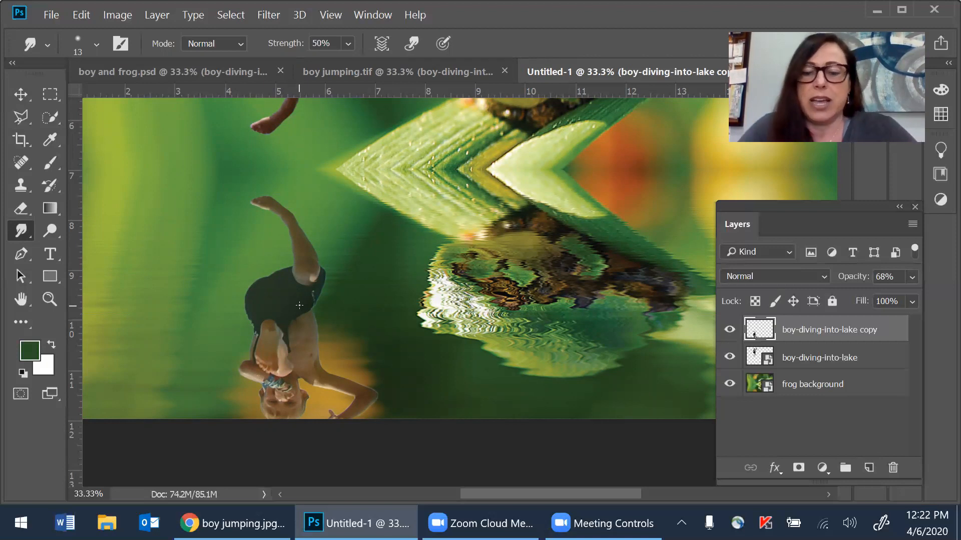
- Set the Smudge brush to 25 px with 50% hardness for working on the boy's reflection
{"action": "key", "text": "ctrl+plus"}
{"action": "key", "text": "ctrl+plus"}
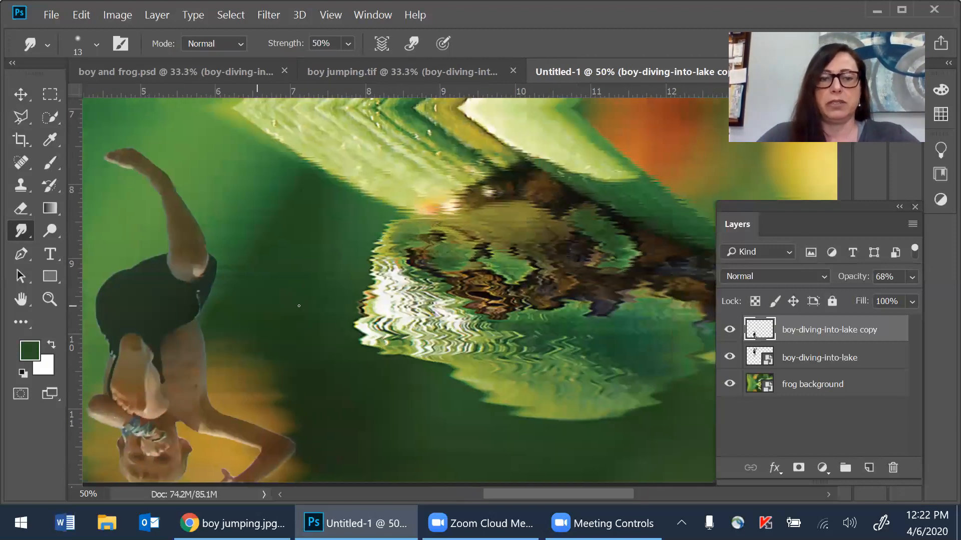
{"action": "scroll", "coordinate": [299, 306], "scroll_direction": "left", "scroll_amount": 5}
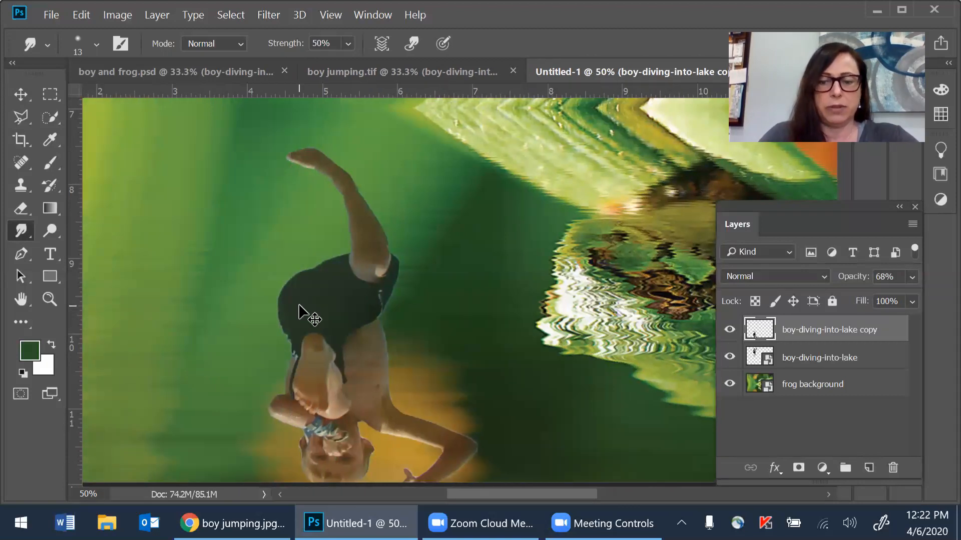
{"action": "key", "text": "ctrl+plus"}
{"action": "scroll", "coordinate": [300, 305], "scroll_direction": "left", "scroll_amount": 1}
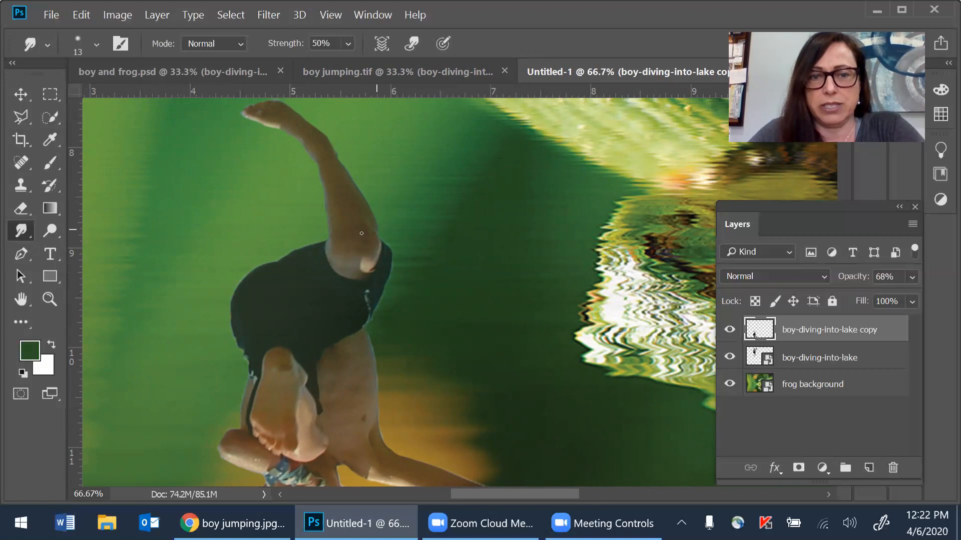
{"action": "right_click", "coordinate": [387, 213]}
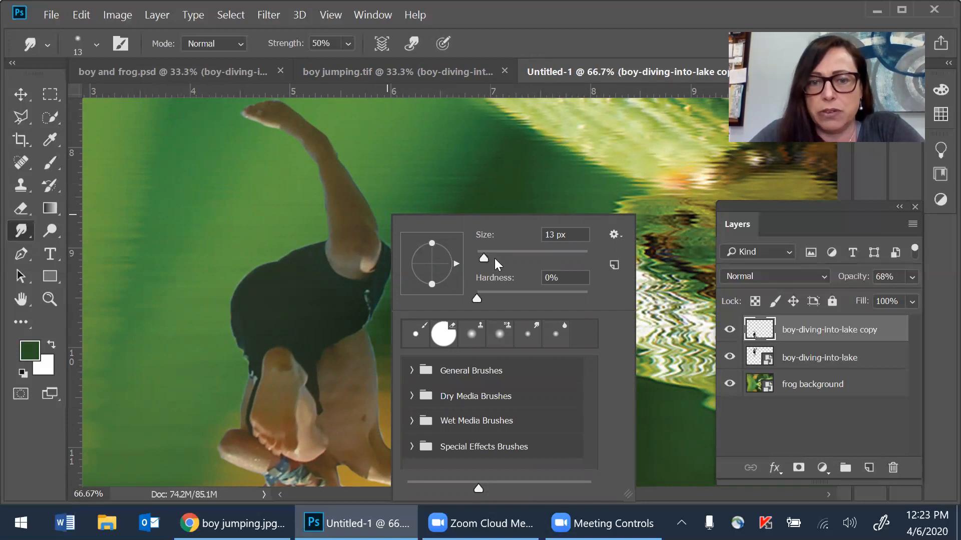
{"action": "left_click_drag", "start_coordinate": [483, 257], "coordinate": [499, 262]}
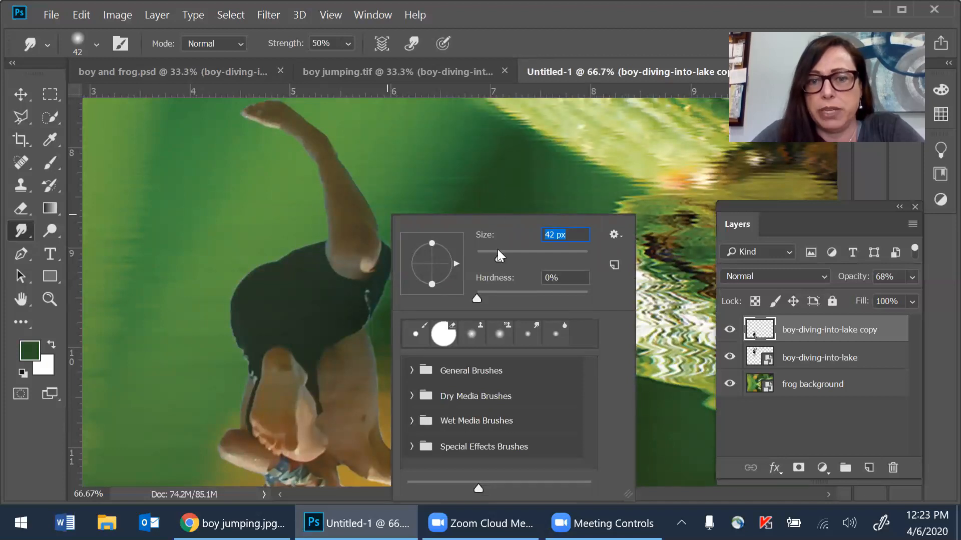
{"action": "left_click_drag", "start_coordinate": [497, 255], "coordinate": [490, 256]}
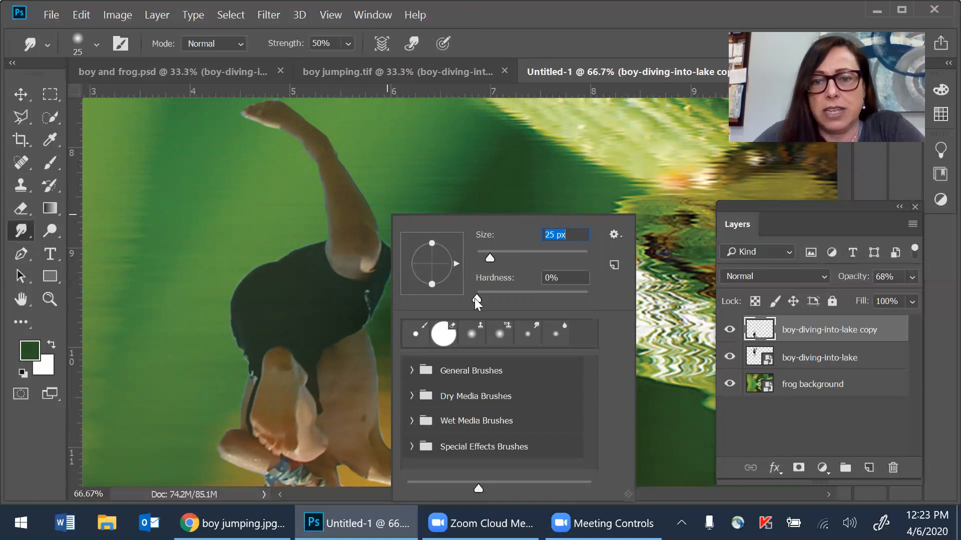
{"action": "left_click_drag", "start_coordinate": [474, 298], "coordinate": [605, 304]}
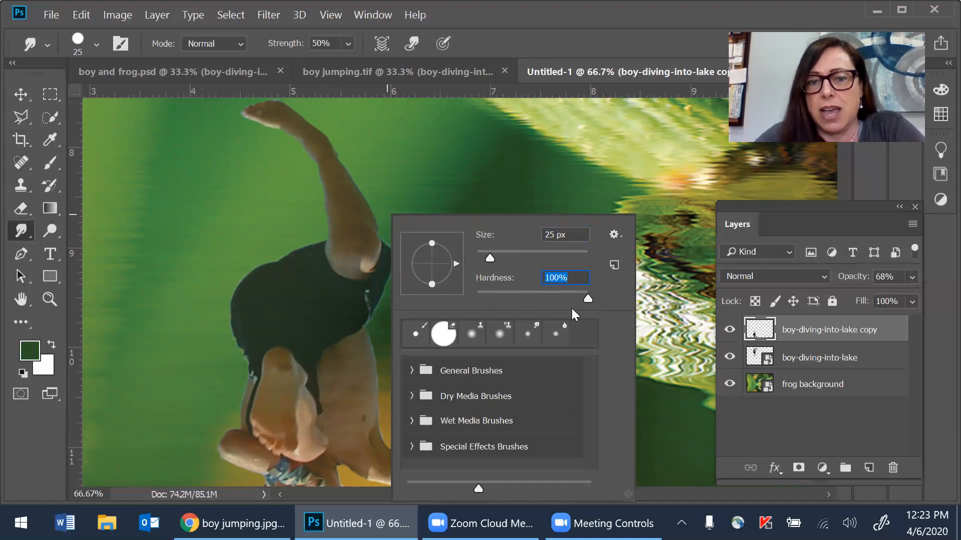
{"action": "left_click_drag", "start_coordinate": [587, 296], "coordinate": [586, 296]}
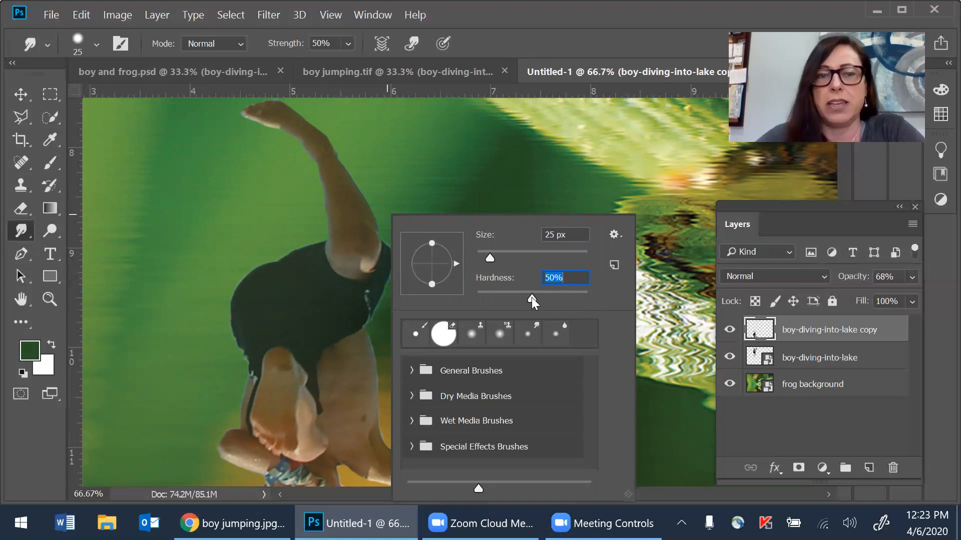
{"action": "left_click", "coordinate": [370, 288]}
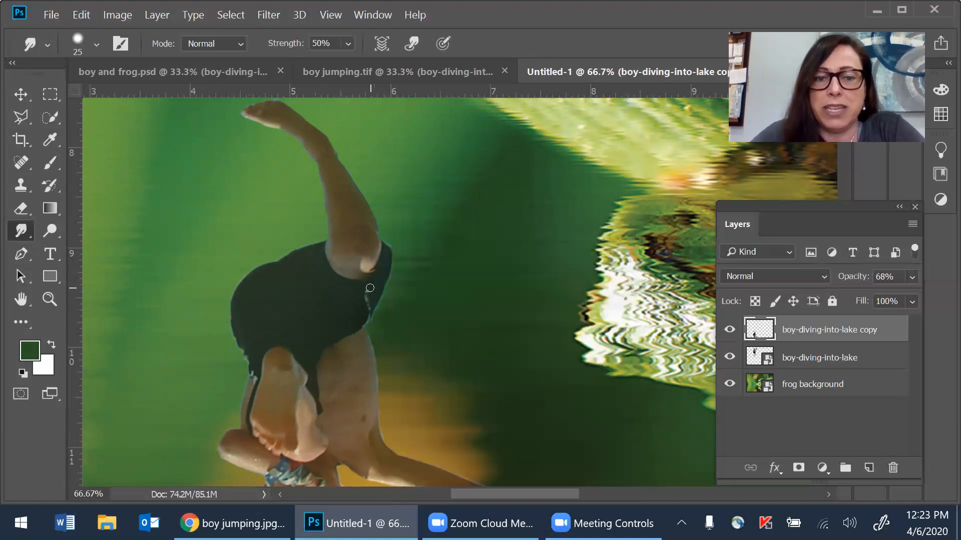
- Smudge short horizontal ripples along the reflected boy's shorts edge beside the leg and along both edges of his extended leg
{"action": "left_click_drag", "start_coordinate": [375, 285], "coordinate": [411, 278]}
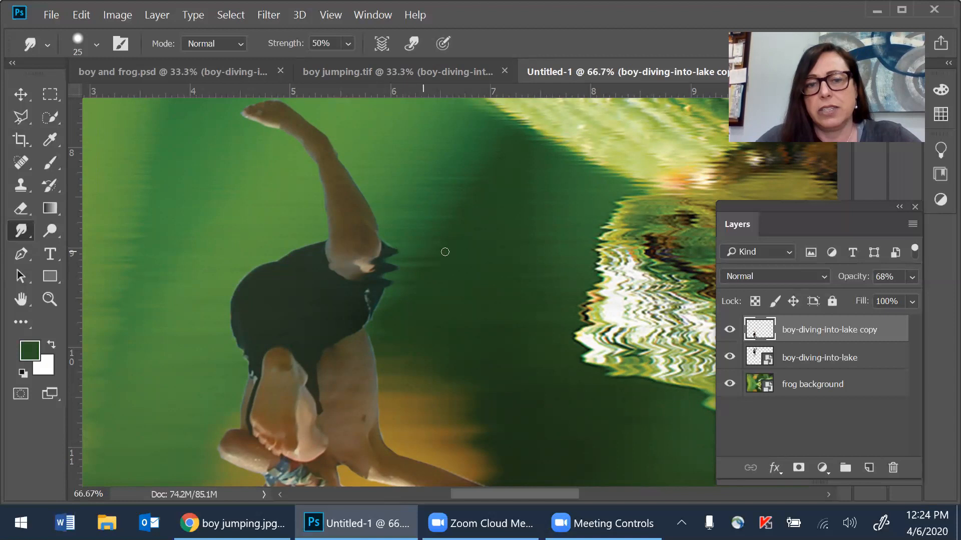
{"action": "left_click_drag", "start_coordinate": [386, 251], "coordinate": [415, 250]}
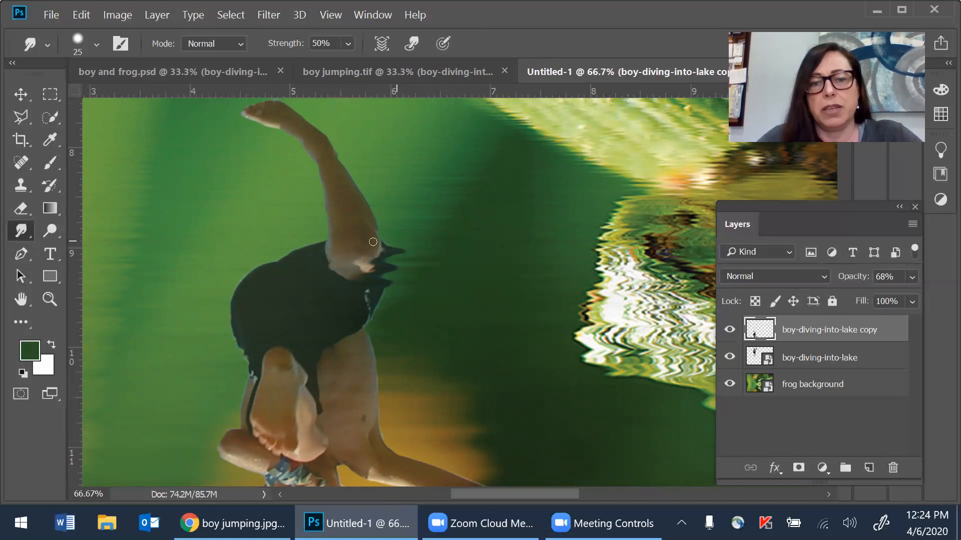
{"action": "left_click_drag", "start_coordinate": [365, 228], "coordinate": [422, 228]}
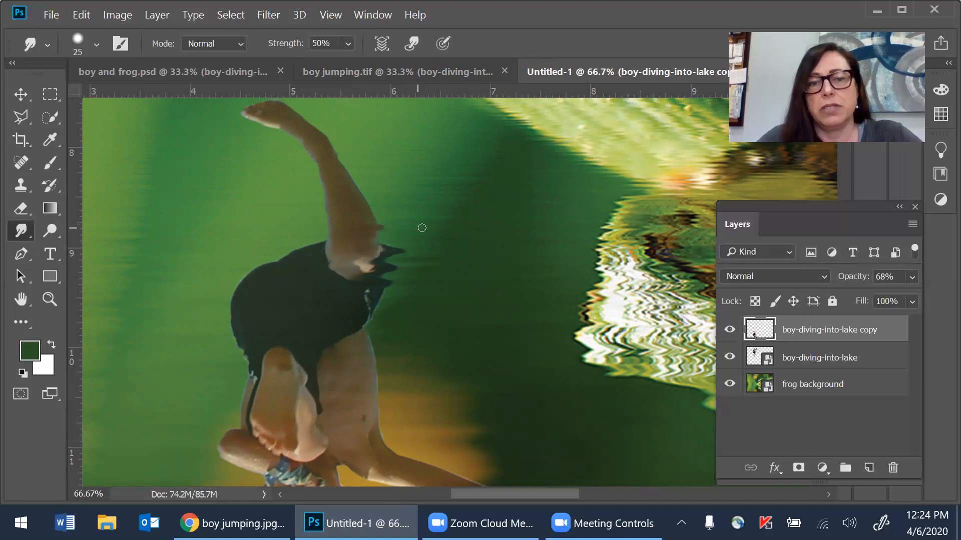
{"action": "left_click_drag", "start_coordinate": [349, 203], "coordinate": [393, 201]}
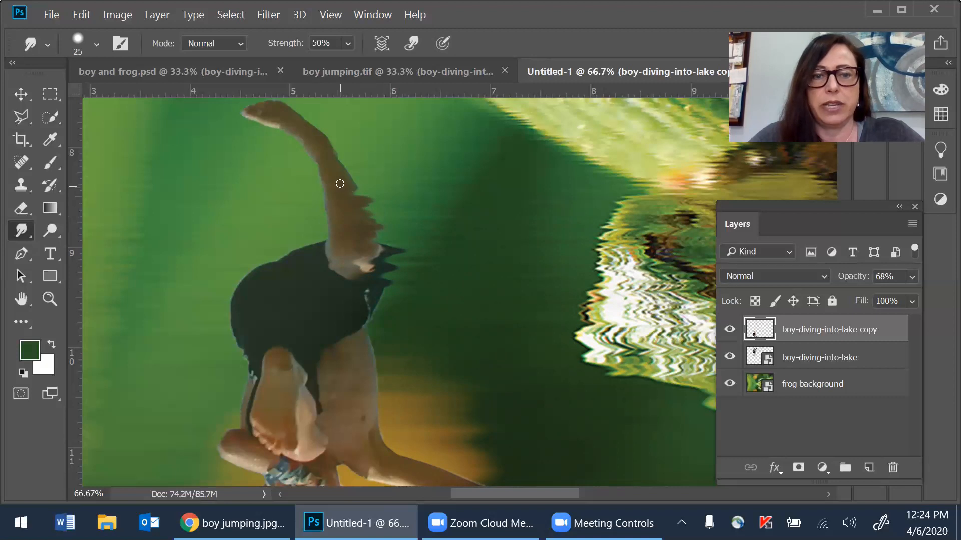
{"action": "mouse_move", "coordinate": [342, 171]}
{"action": "left_mouse_down"}
{"action": "mouse_move", "coordinate": [293, 171]}
{"action": "mouse_move", "coordinate": [367, 162]}
{"action": "mouse_move", "coordinate": [348, 145]}
{"action": "mouse_move", "coordinate": [332, 158]}
{"action": "mouse_move", "coordinate": [288, 153]}
{"action": "mouse_move", "coordinate": [352, 151]}
{"action": "mouse_move", "coordinate": [339, 141]}
{"action": "mouse_move", "coordinate": [276, 142]}
{"action": "left_mouse_up"}
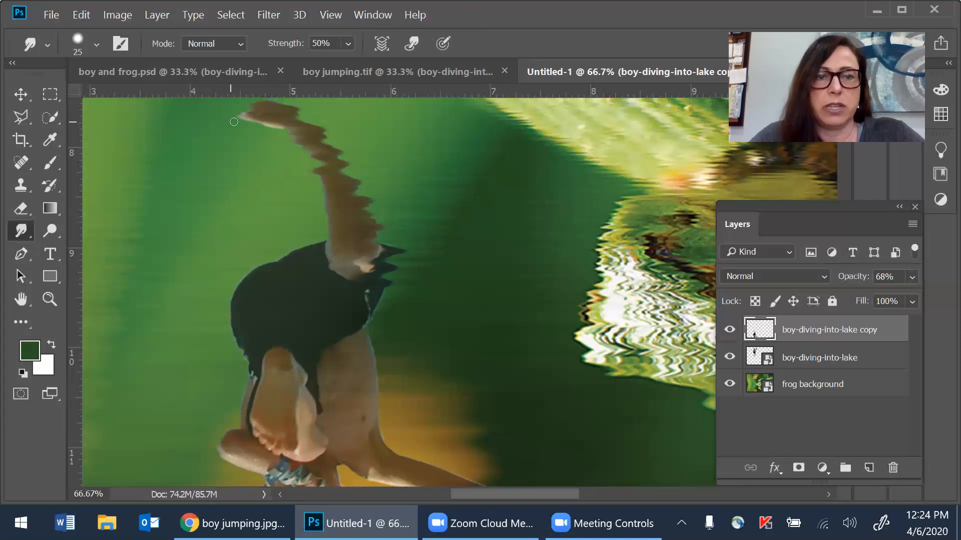
{"action": "left_click_drag", "start_coordinate": [255, 121], "coordinate": [273, 125]}
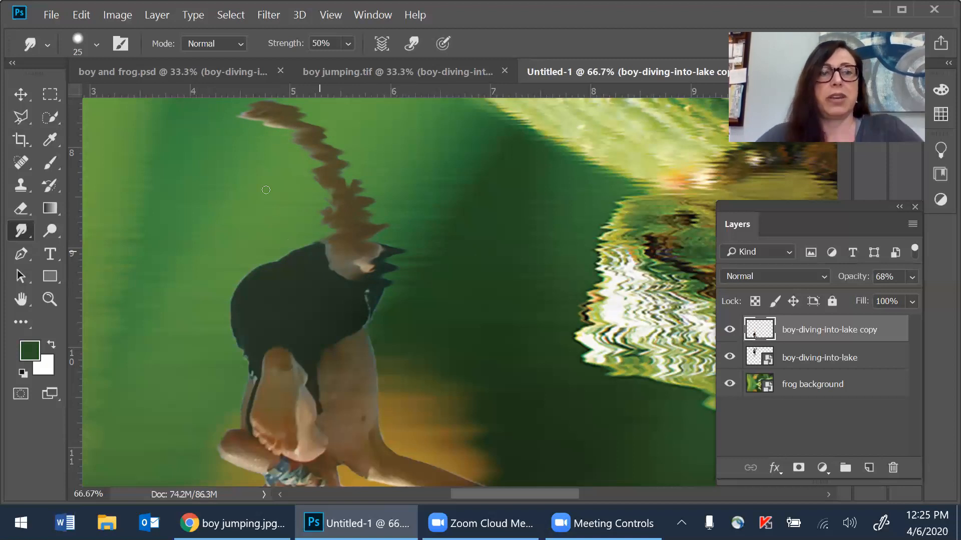
- Step back through the last smudge strokes on the reflected boy's extended leg
{"action": "left_click", "coordinate": [90, 9]}
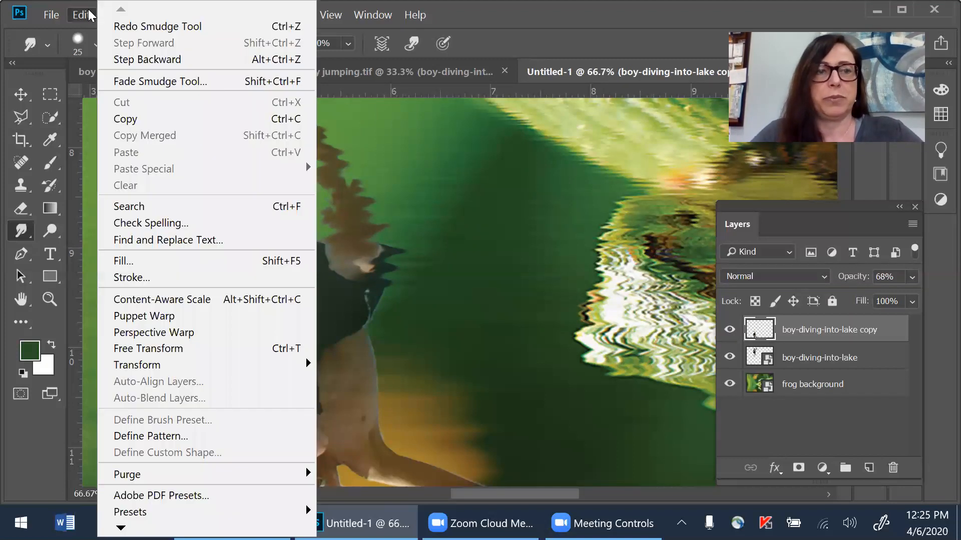
{"action": "left_click", "coordinate": [135, 55]}
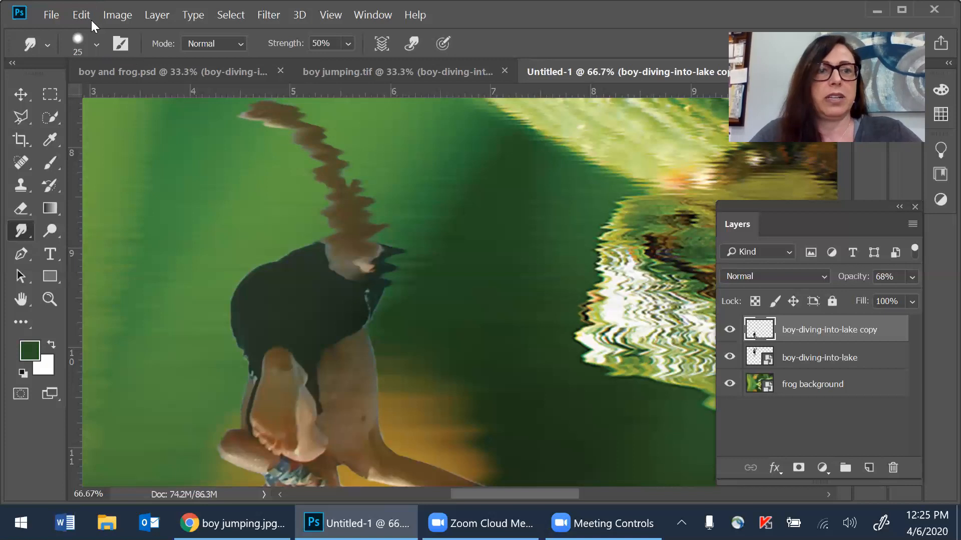
{"action": "left_click", "coordinate": [86, 16]}
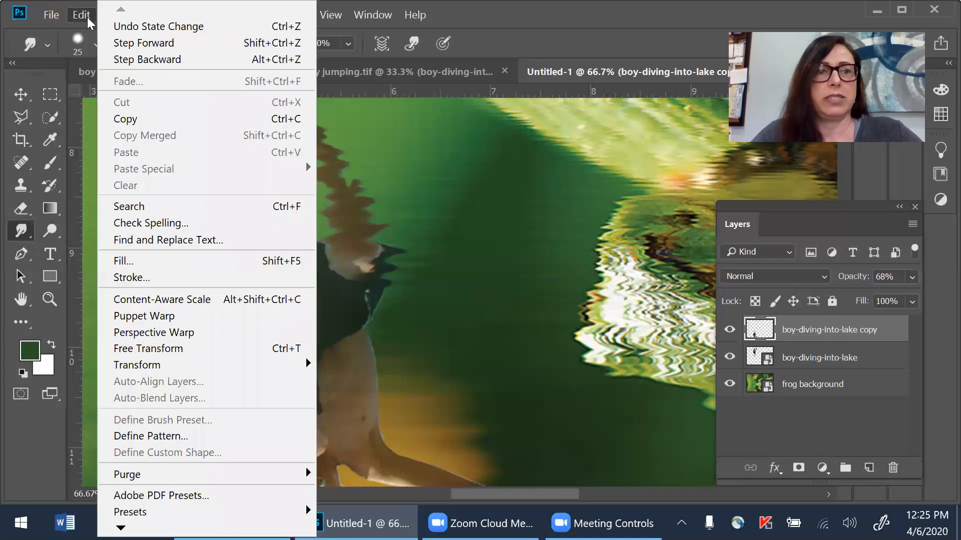
{"action": "left_click", "coordinate": [135, 59]}
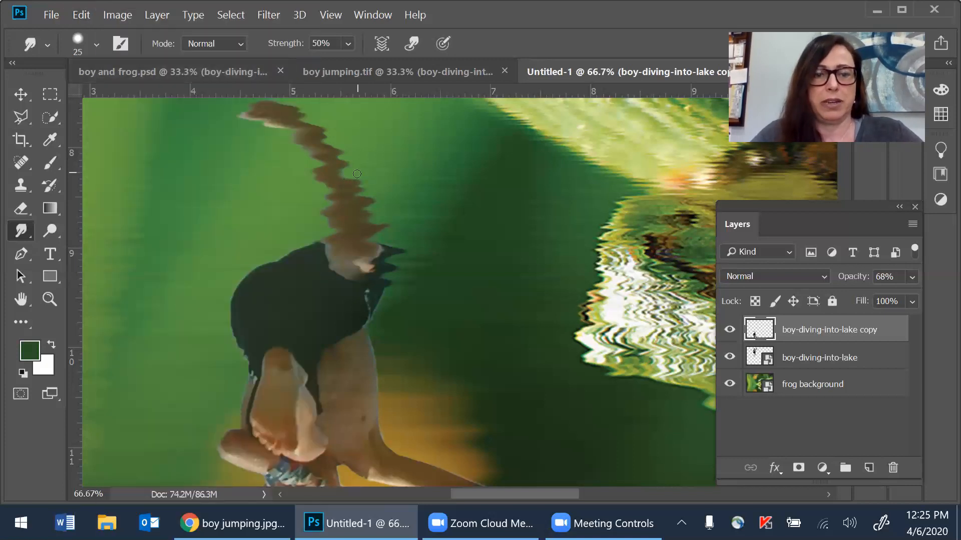
- Smudge horizontal ripples across the reflected boy's shorts, raised foot and torso with the 25 px brush
{"action": "key", "text": "ctrl+minus"}
{"action": "key", "text": "ctrl+minus"}
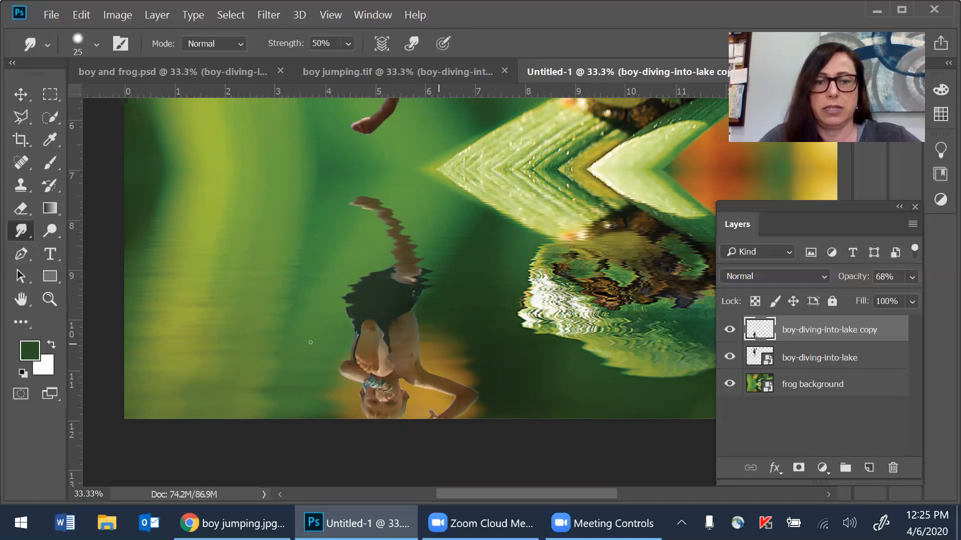
{"action": "left_click_drag", "start_coordinate": [340, 333], "coordinate": [468, 332]}
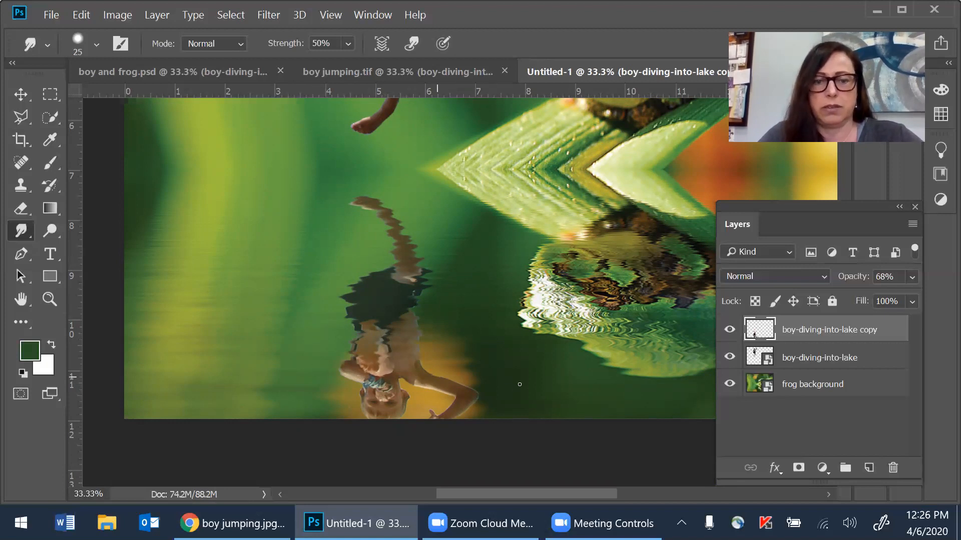
- Enlarge the Smudge brush to 56 px and smudge broader ripples across the reflected boy's shorts, leg, head and arm
{"action": "right_click", "coordinate": [467, 347]}
{"action": "left_click_drag", "start_coordinate": [575, 270], "coordinate": [592, 271]}
{"action": "left_click", "coordinate": [446, 349]}
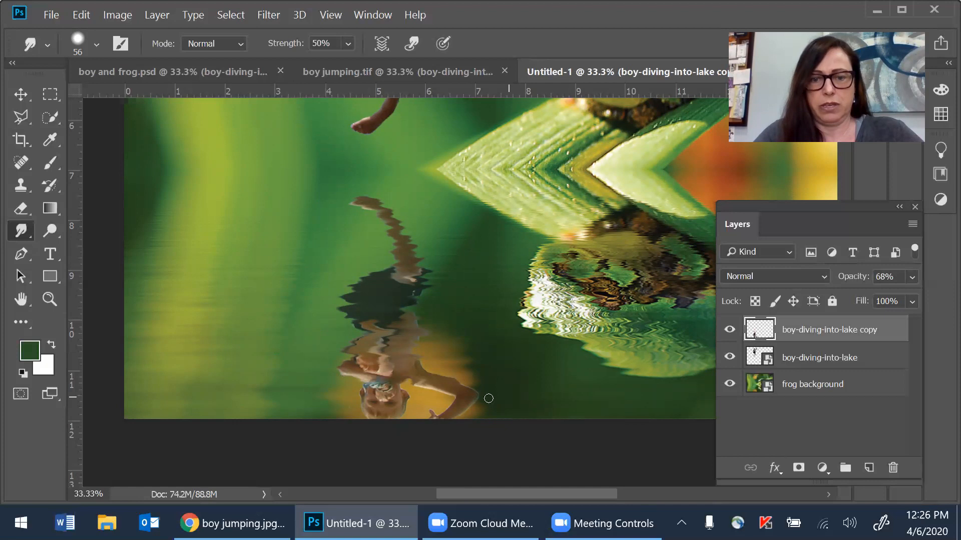
{"action": "left_click_drag", "start_coordinate": [370, 245], "coordinate": [464, 245]}
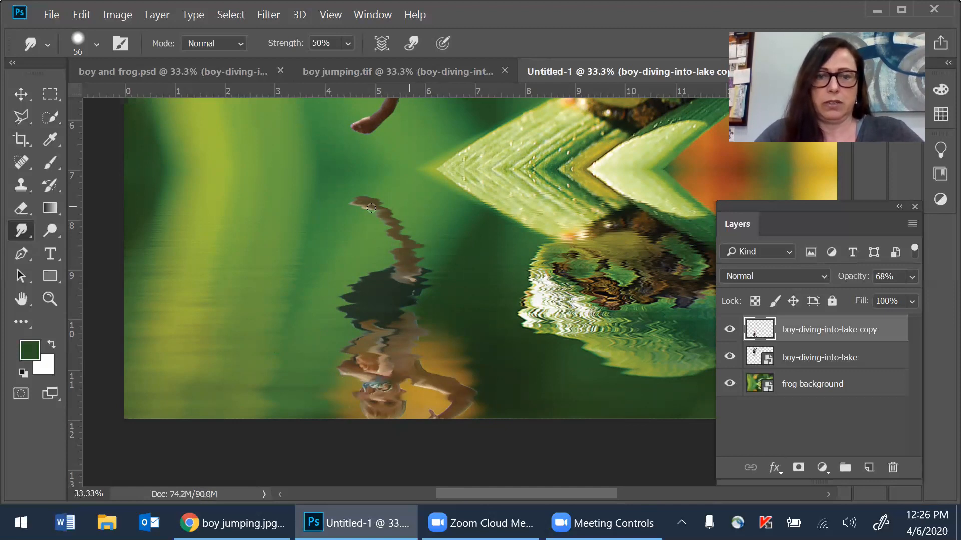
- Reduce the Smudge brush to 23 px and smudge finer ripples into the reflected boy's arm and face
{"action": "right_click", "coordinate": [462, 337]}
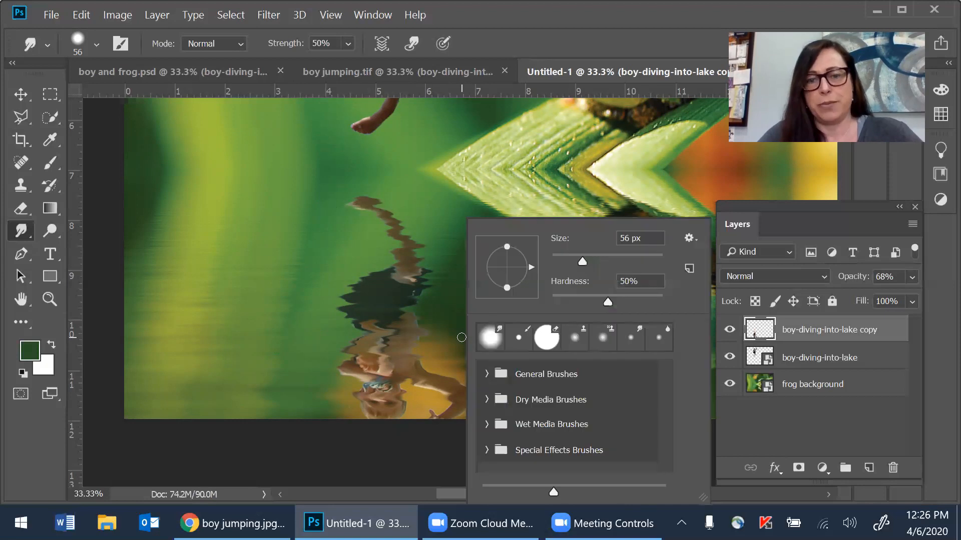
{"action": "left_click_drag", "start_coordinate": [583, 256], "coordinate": [564, 259]}
{"action": "left_click", "coordinate": [319, 383]}
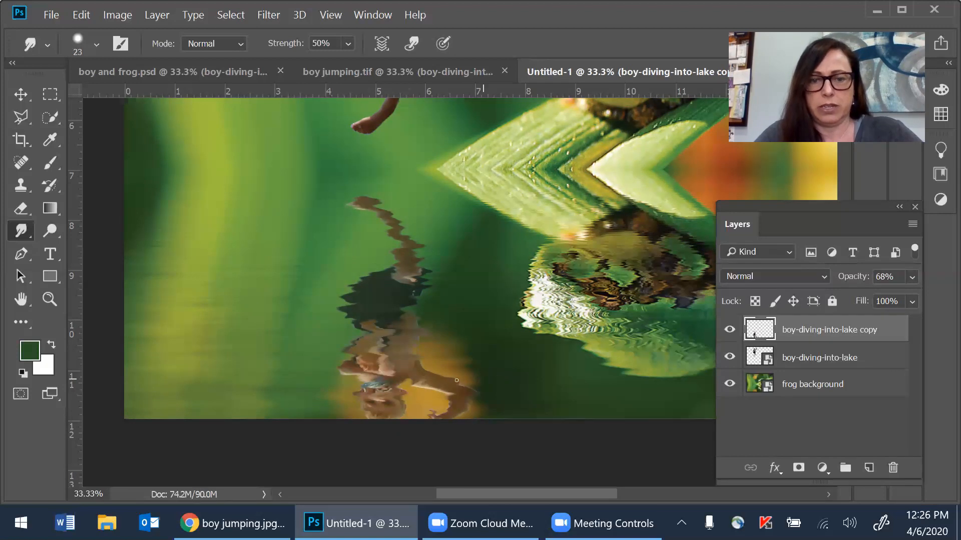
{"action": "left_click_drag", "start_coordinate": [396, 373], "coordinate": [463, 380]}
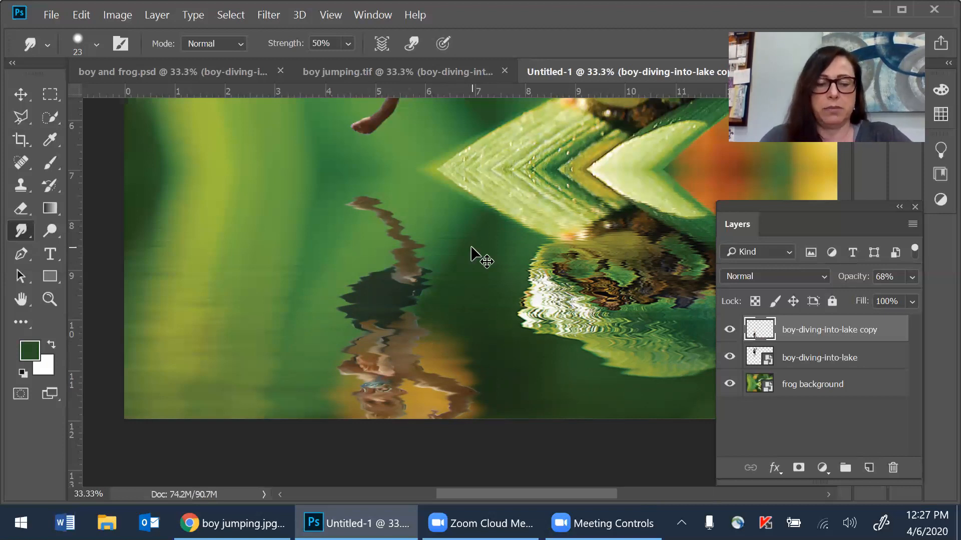
- Begin saving the composite in the REFLECTION.boy and frog folder, choosing the Photoshop (PSD) format
{"action": "key", "text": "ctrl+minus"}
{"action": "key", "text": "ctrl+minus"}
{"action": "key", "text": "ctrl+minus"}
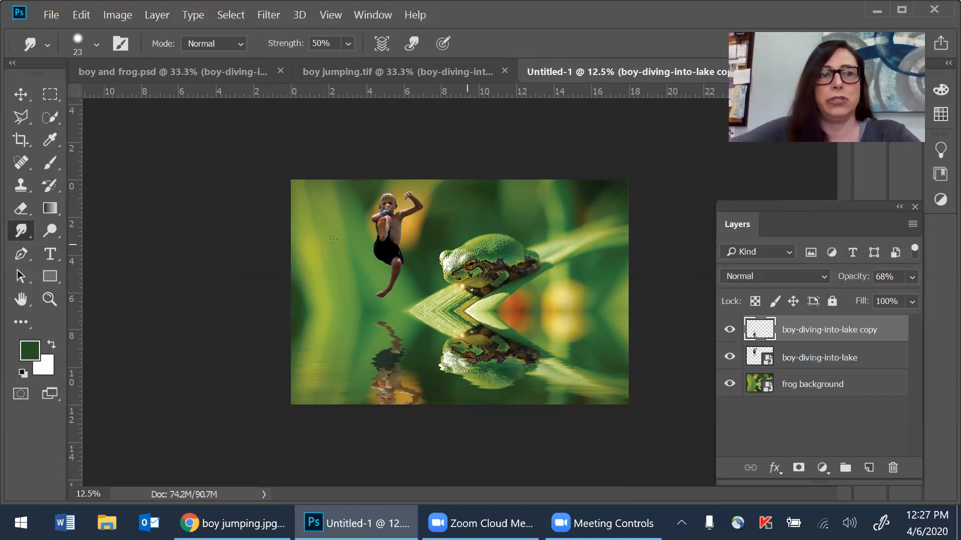
{"action": "left_click", "coordinate": [53, 16]}
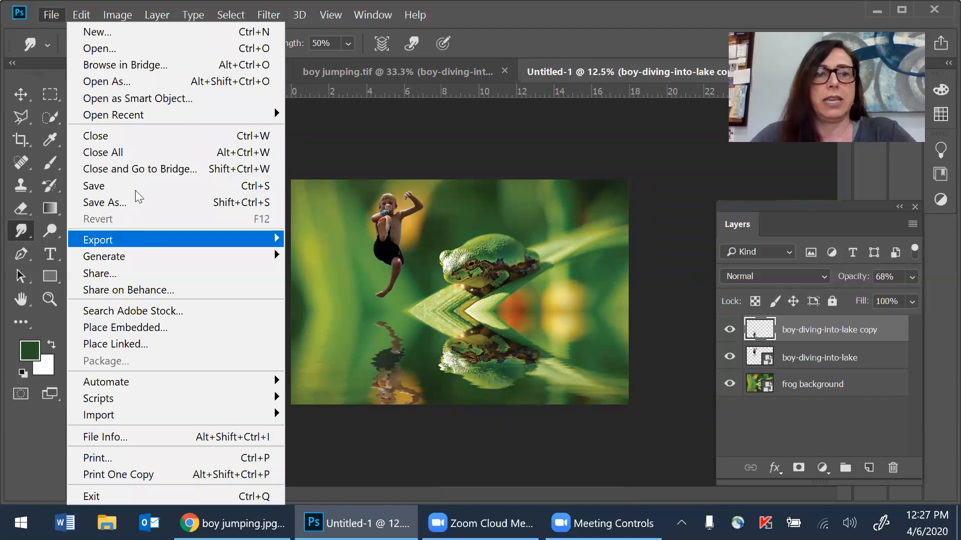
{"action": "left_click", "coordinate": [136, 203]}
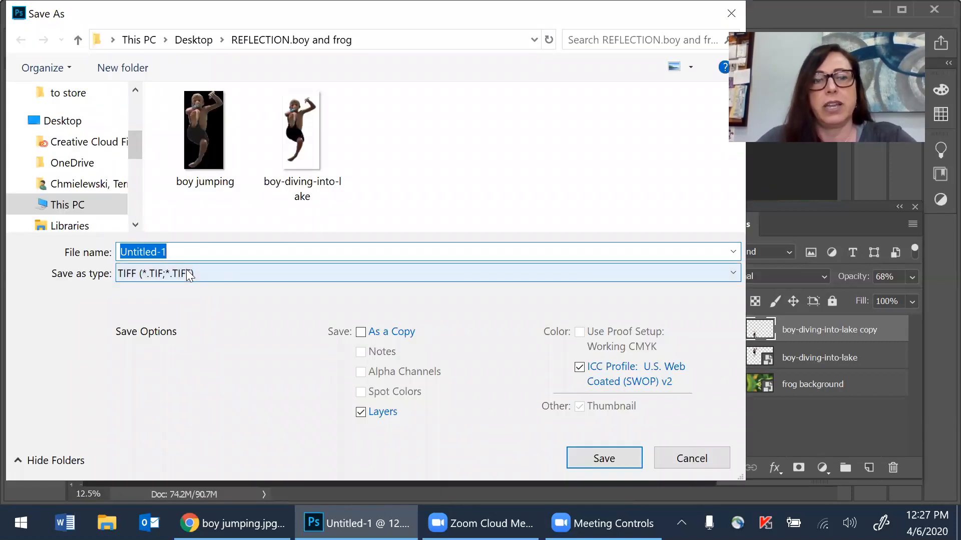
{"action": "left_click", "coordinate": [189, 275]}
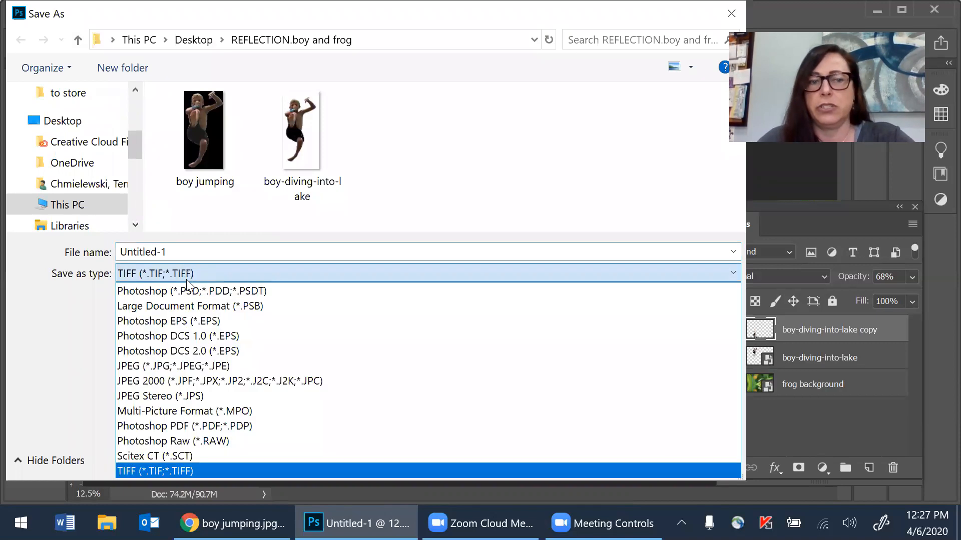
{"action": "left_click", "coordinate": [194, 292]}
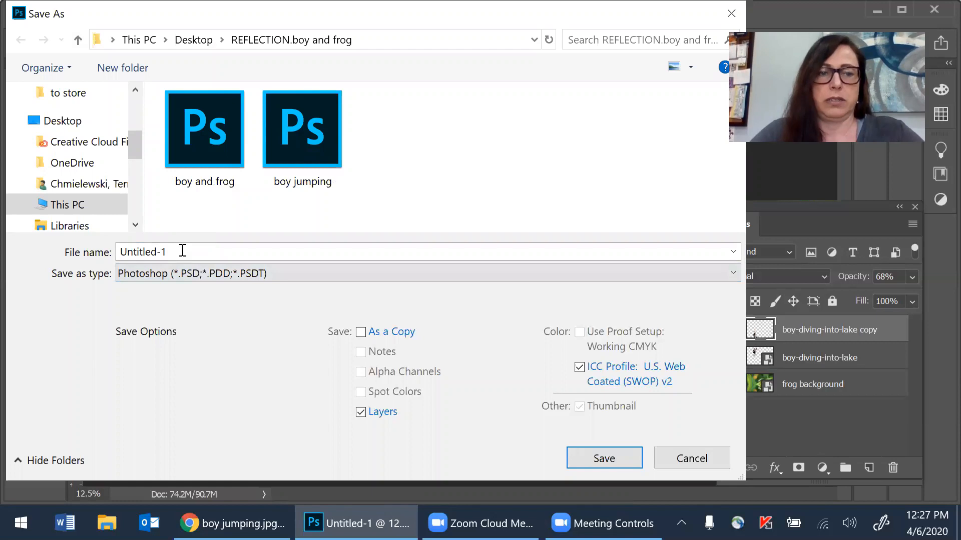
- Name the file with hr1, the owner's nickname and "boy jumping", separated by periods, and save it with Maximize Compatibility on
{"action": "double_click", "coordinate": [184, 251]}
{"action": "type", "text": "boy"}
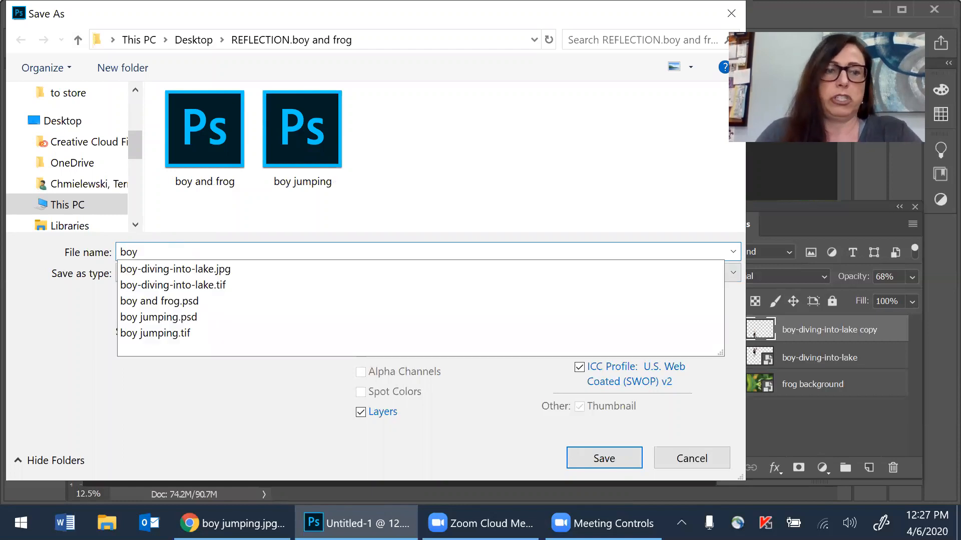
{"action": "type", "text": " juming"}
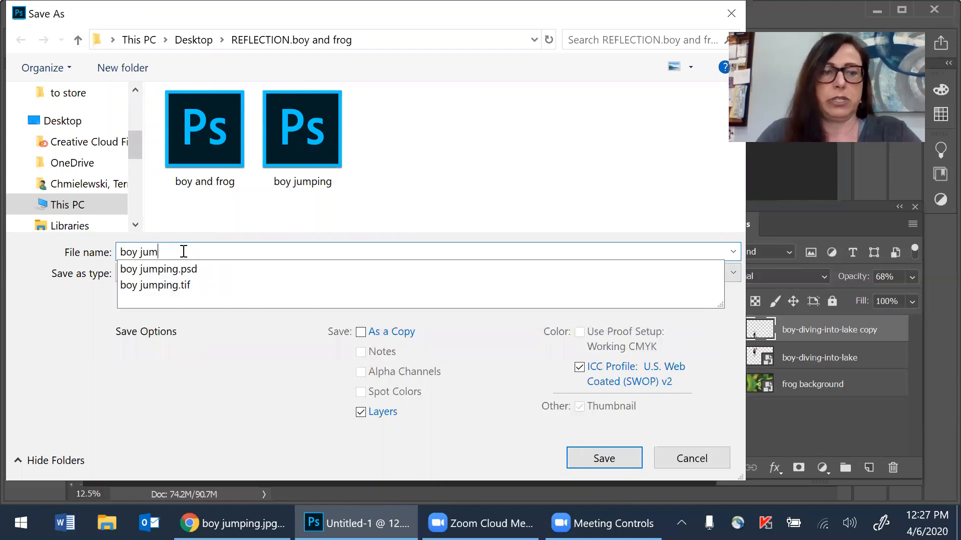
{"action": "key", "text": "BackSpace"}
{"action": "key", "text": "BackSpace"}
{"action": "key", "text": "BackSpace"}
{"action": "type", "text": "ping"}
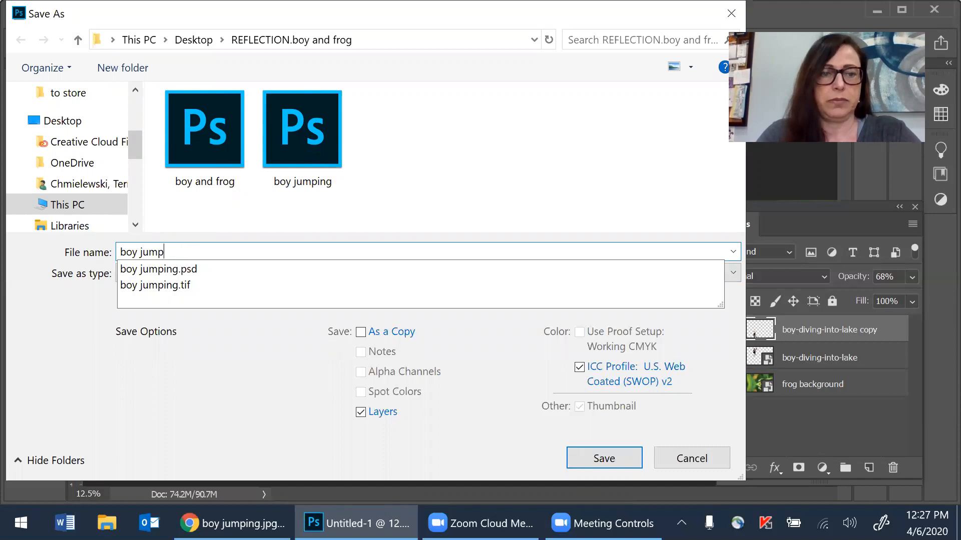
{"action": "left_click", "coordinate": [123, 252]}
{"action": "type", "text": "hr"}
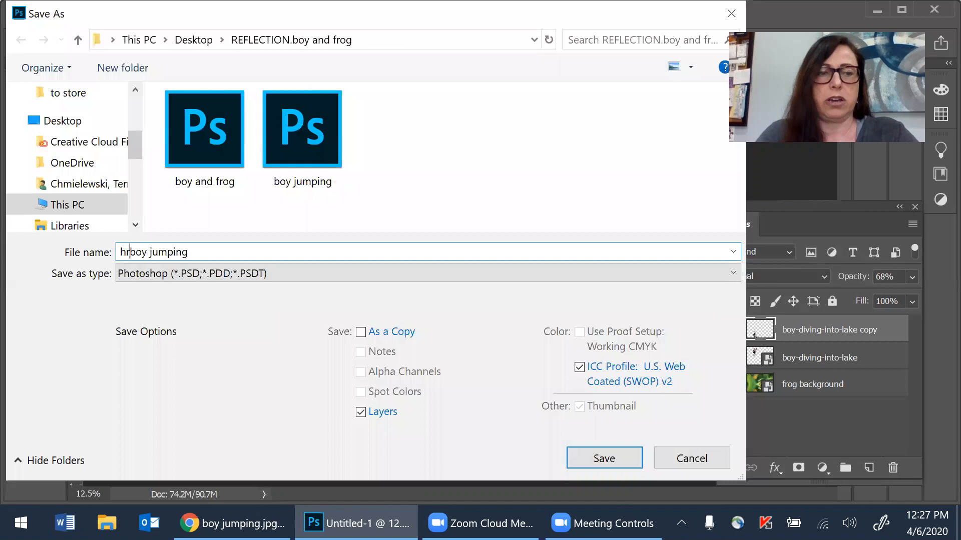
{"action": "type", "text": "1."}
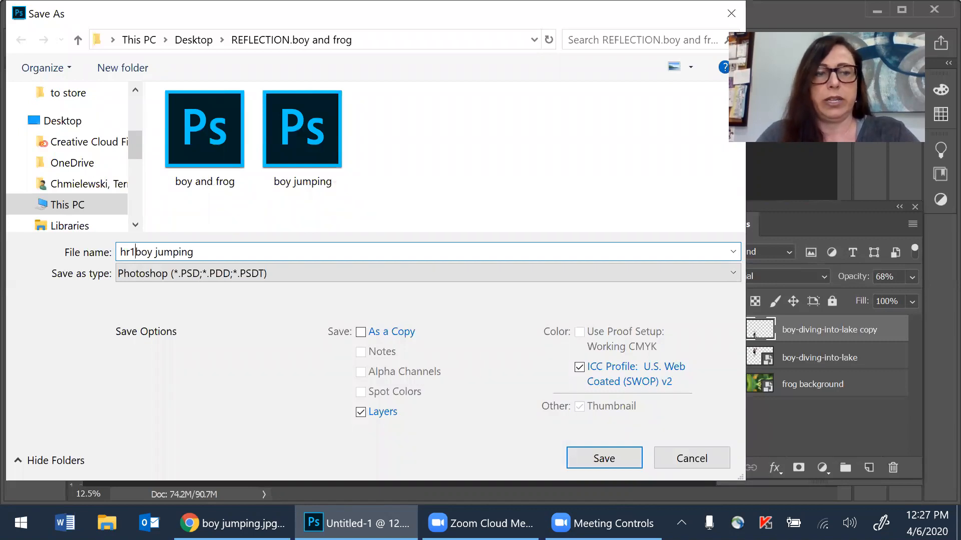
{"action": "type", "text": "chimmy."}
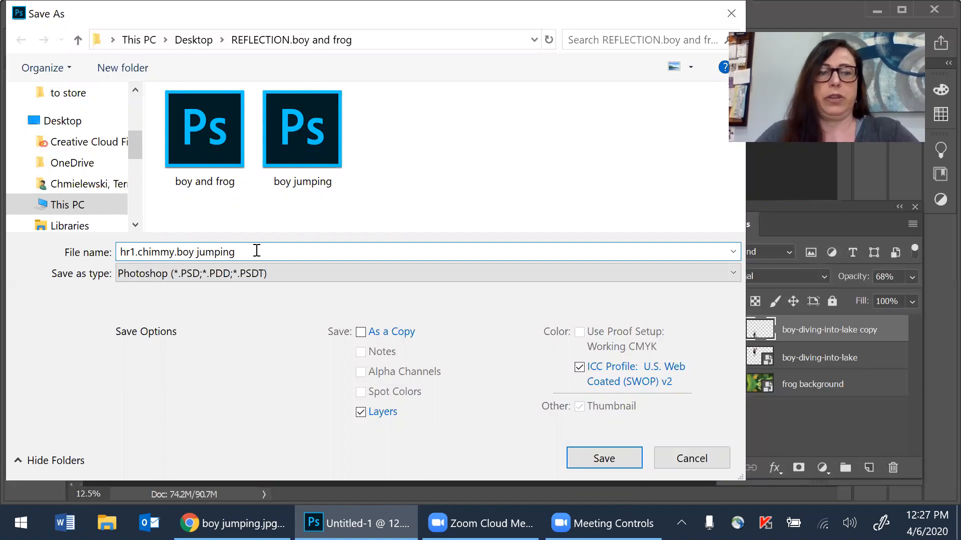
{"action": "left_click", "coordinate": [603, 458]}
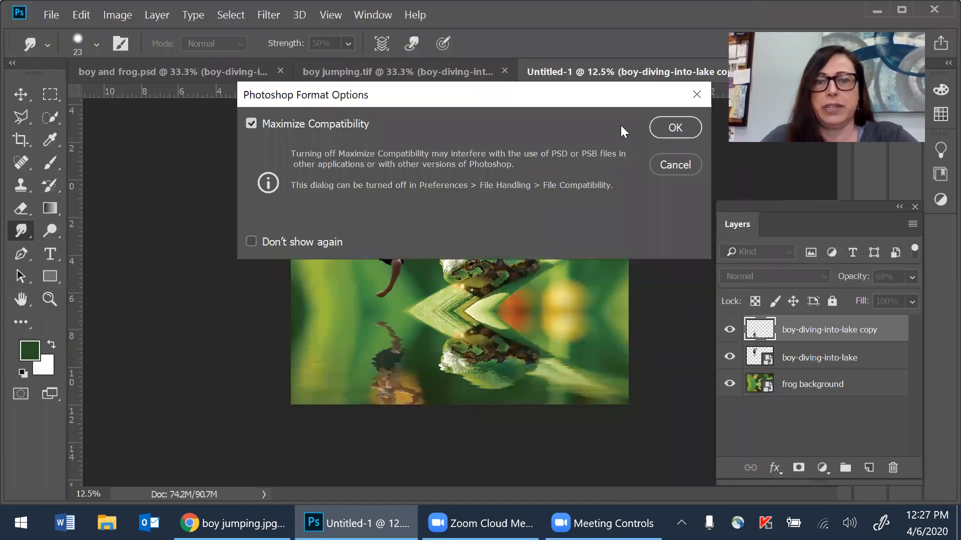
{"action": "left_click", "coordinate": [670, 128]}
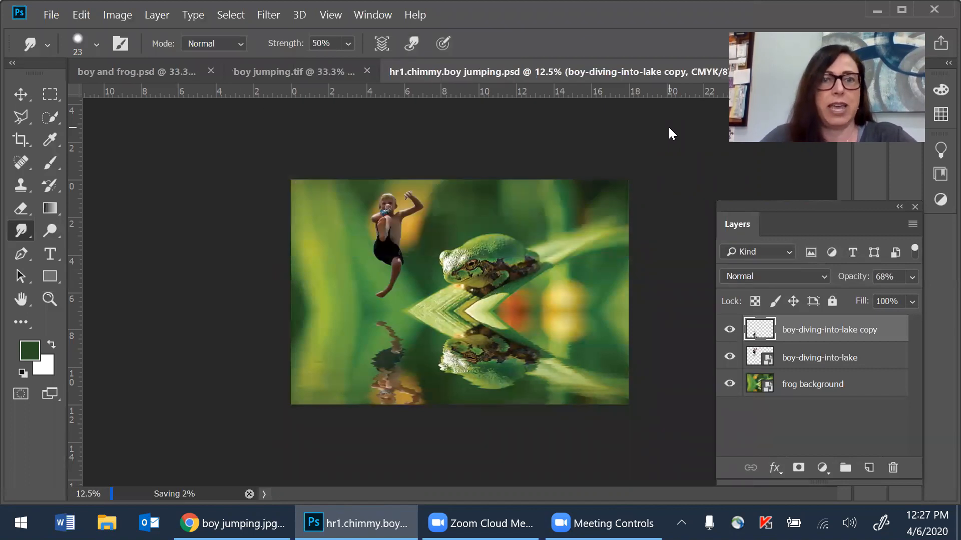
- Try to start another Save As of the composite while the PSD is still being written
{"action": "left_click", "coordinate": [52, 15]}
{"action": "mouse_move", "coordinate": [123, 262]}
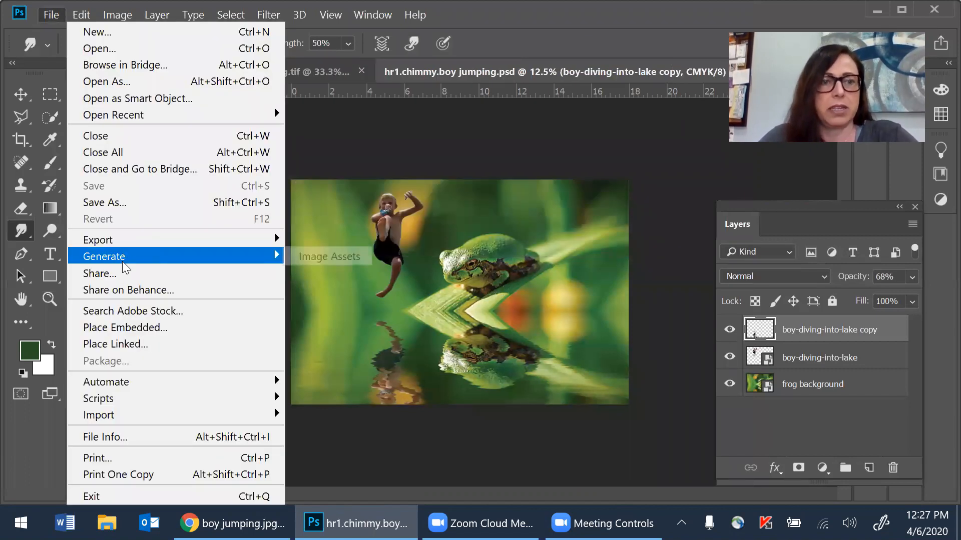
{"action": "left_click", "coordinate": [114, 202]}
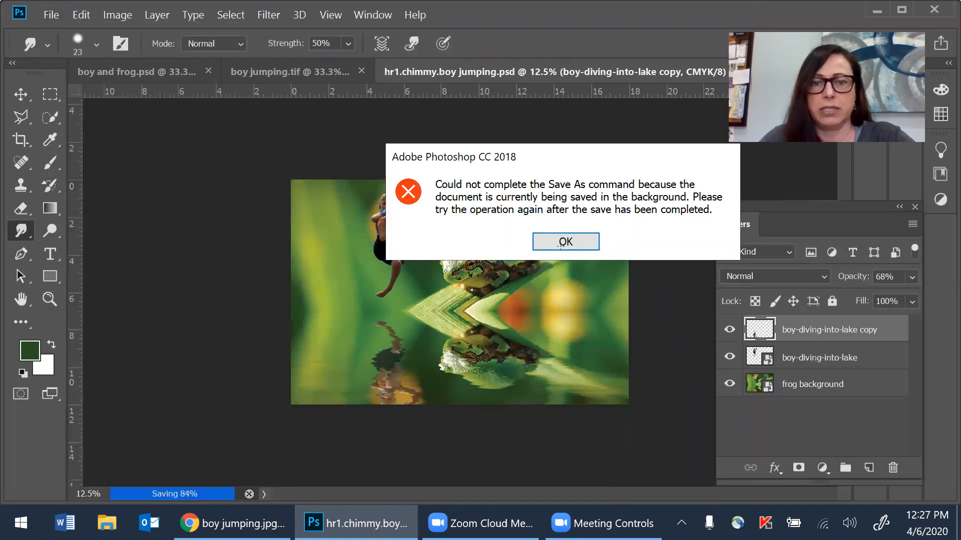
{"action": "left_click", "coordinate": [561, 239]}
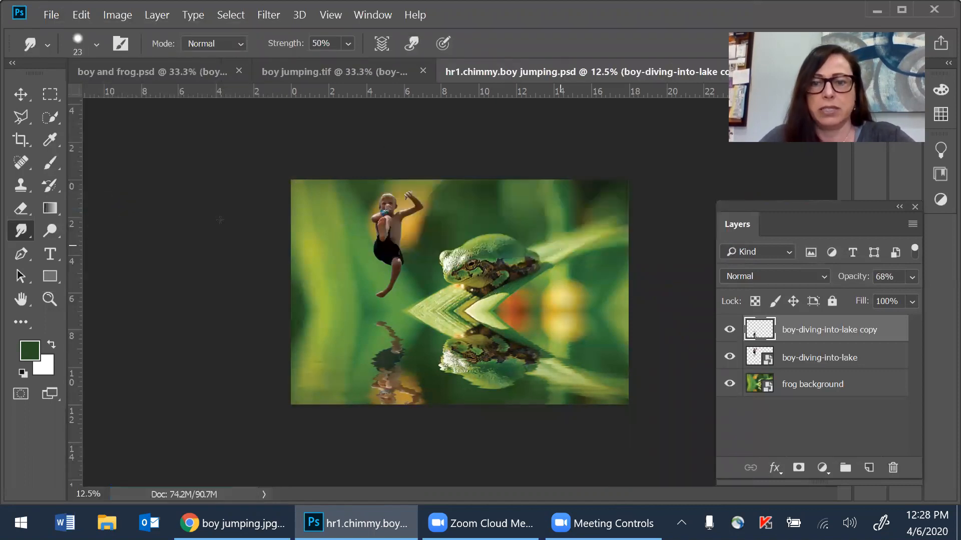
- Save a JPEG copy of the composite under the same file name, at quality 12 Maximum with Baseline ("Standard") format
{"action": "left_click", "coordinate": [50, 15]}
{"action": "left_click", "coordinate": [121, 207]}
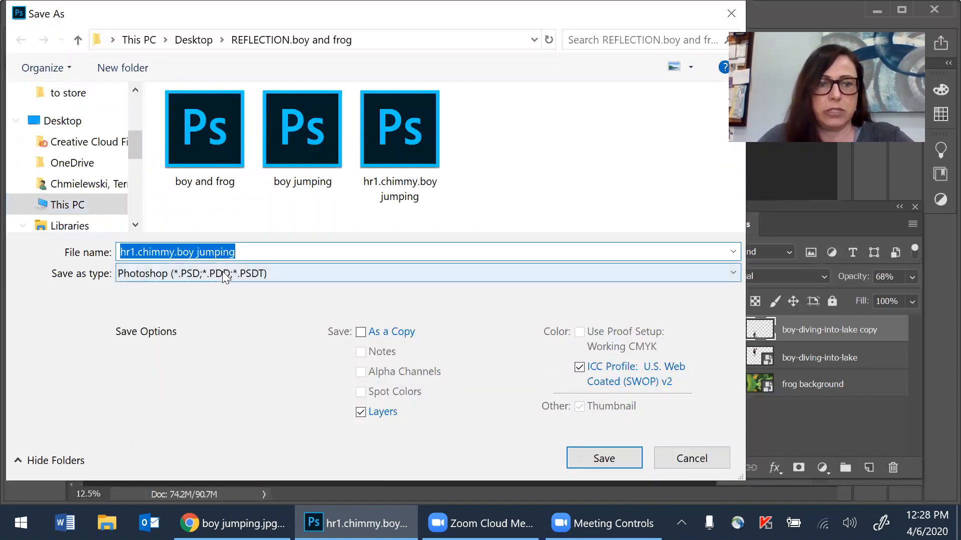
{"action": "left_click", "coordinate": [224, 275]}
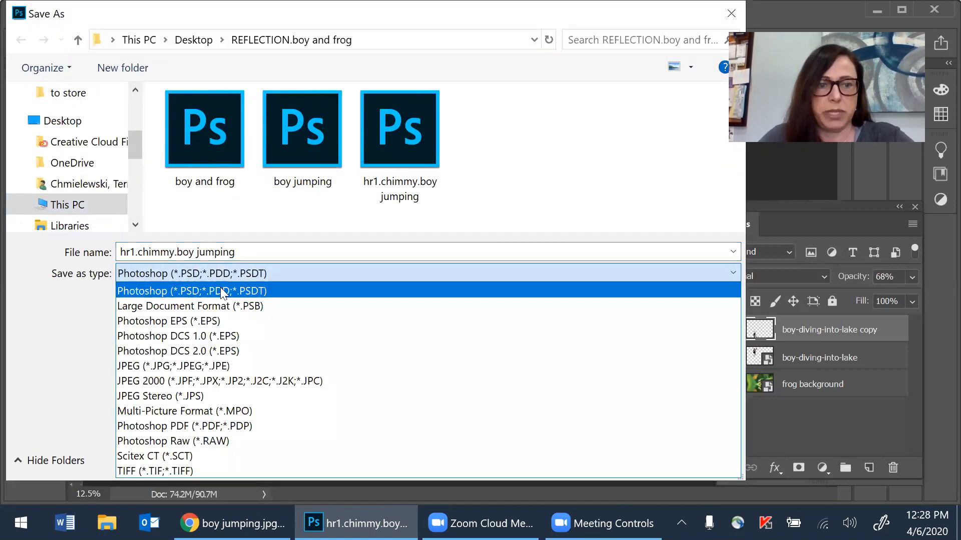
{"action": "left_click", "coordinate": [226, 367]}
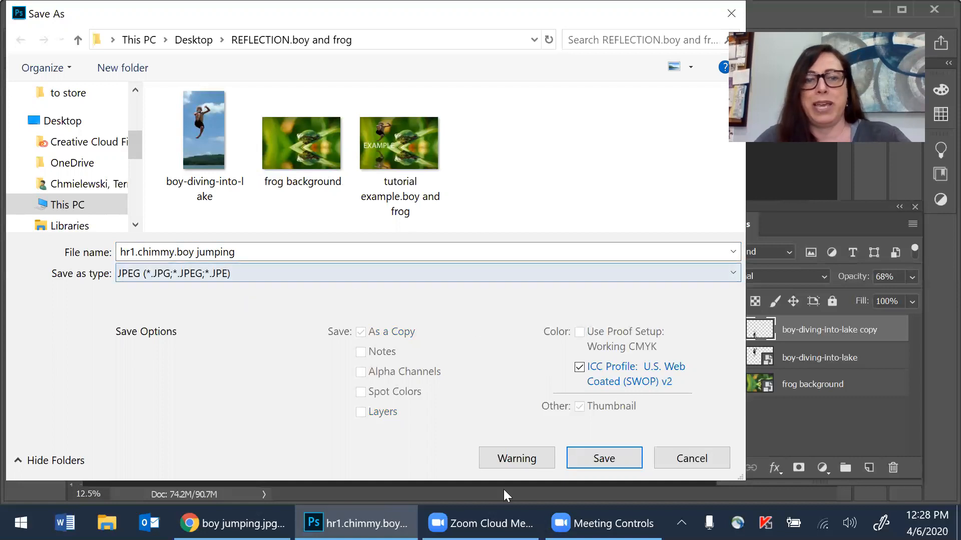
{"action": "left_click", "coordinate": [605, 457]}
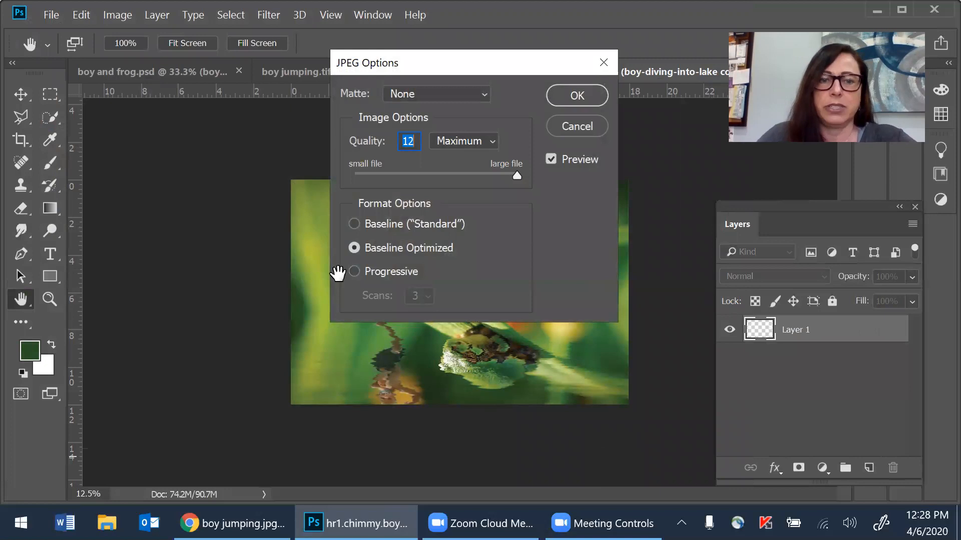
{"action": "left_click", "coordinate": [358, 226]}
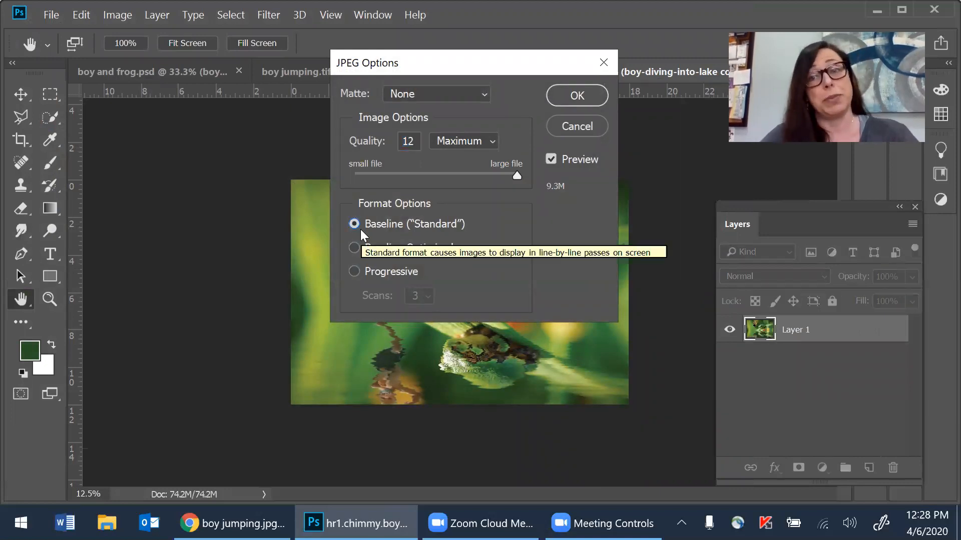
{"action": "left_click", "coordinate": [582, 92]}
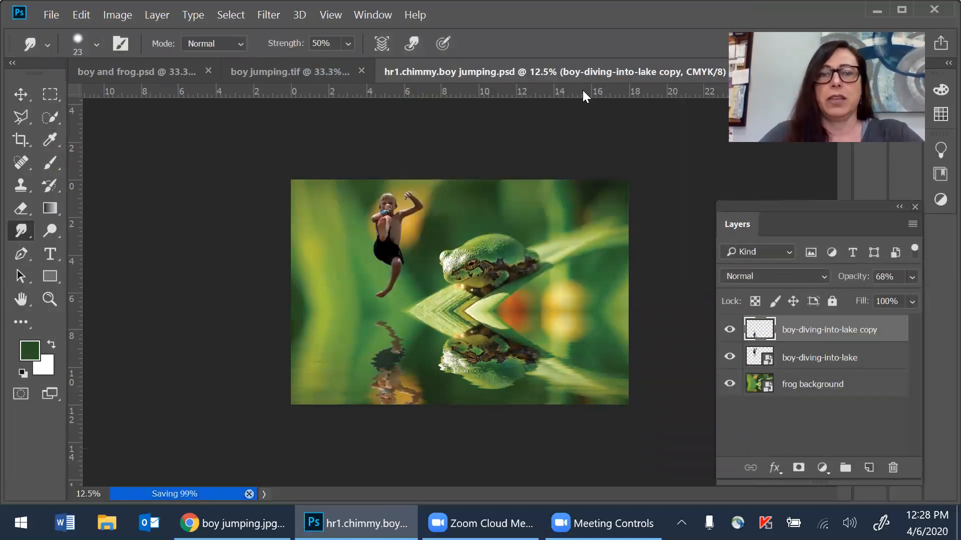
- Minimize Photoshop to bring up the browser window behind it
{"action": "left_click", "coordinate": [875, 12]}
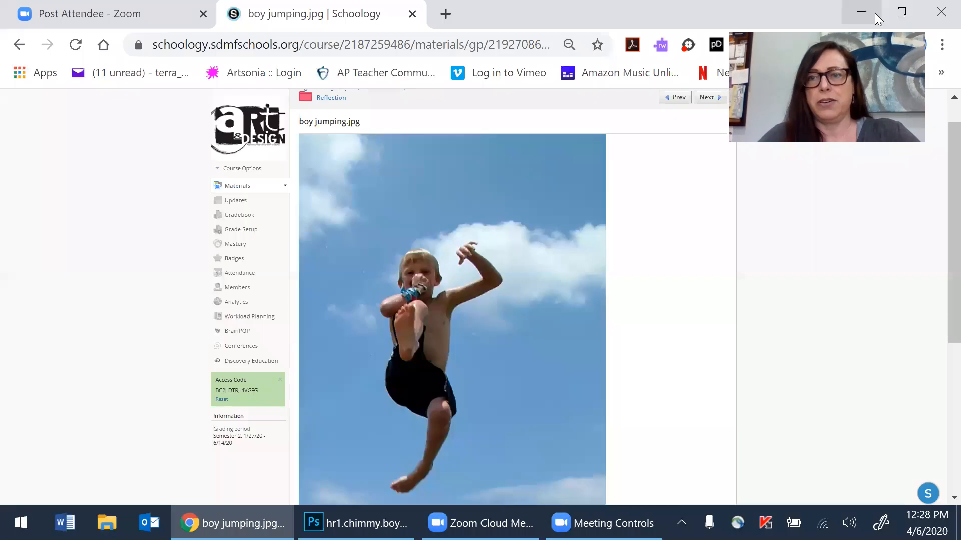